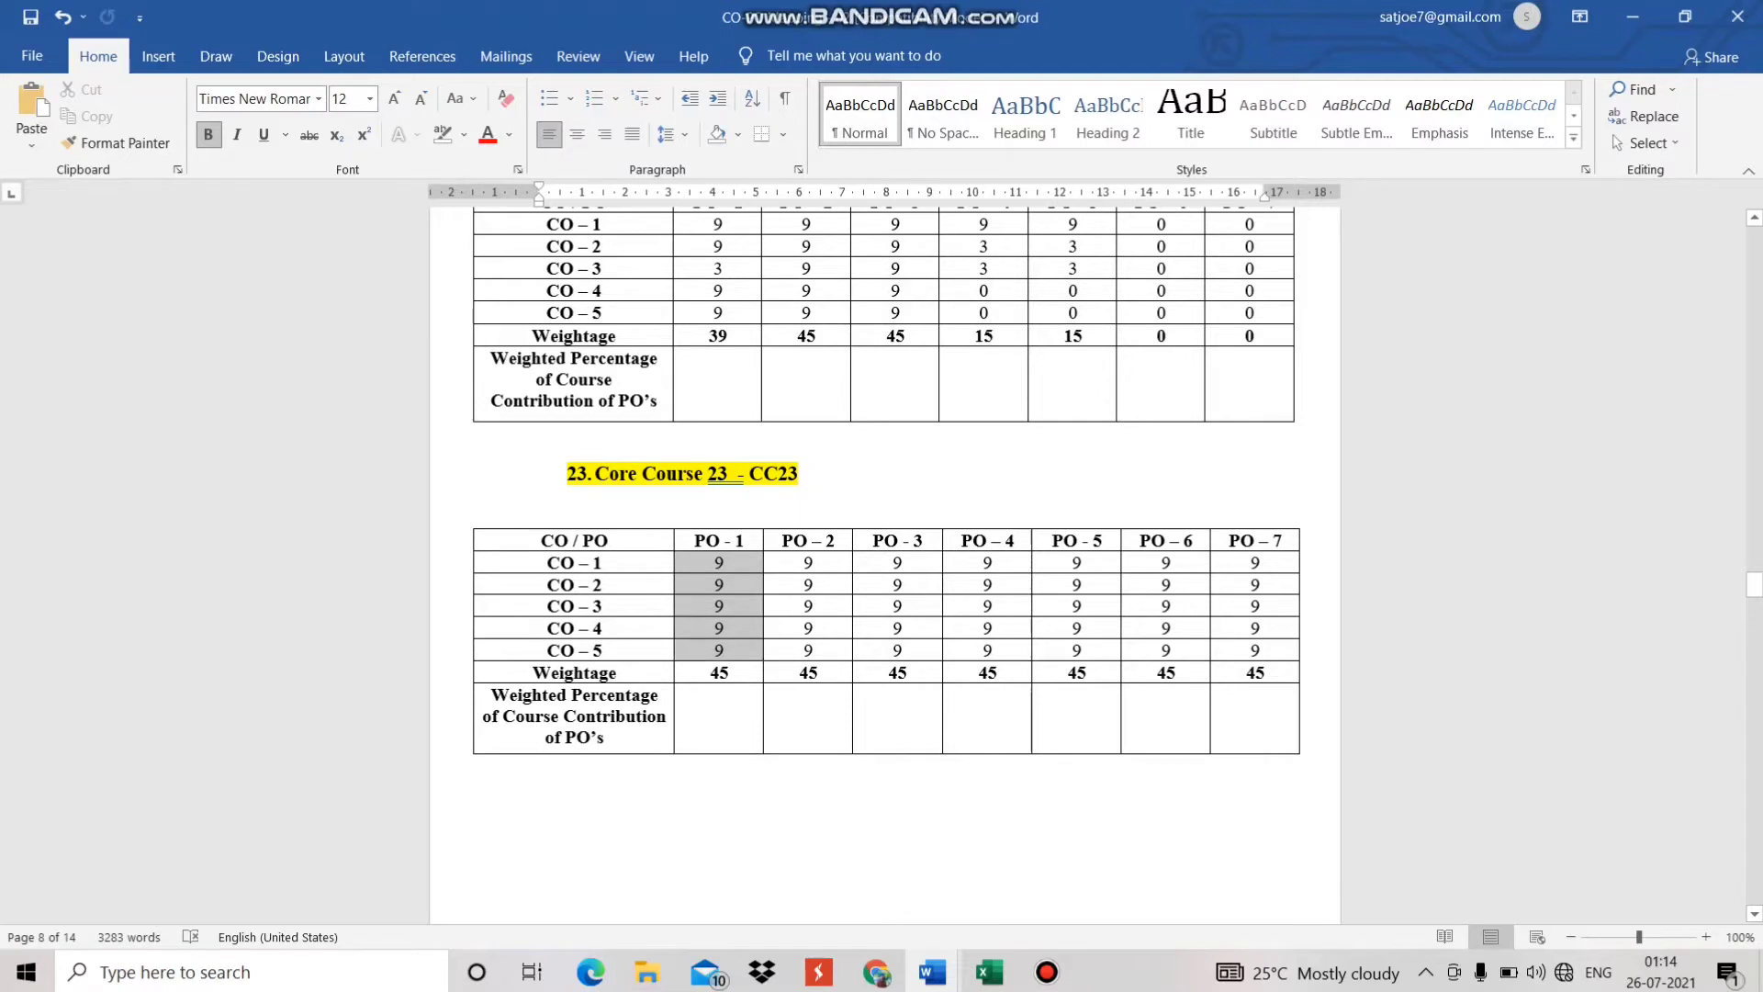
# Step: Review the Weightage row of the Core Course 23 table and the Step 06 Programme Articulation Matrix
pyautogui.hotkey('shift', 'Right')
pyautogui.hotkey('shift', 'Right')
pyautogui.hotkey('shift', 'Right')
pyautogui.hotkey('shift', 'Right')
pyautogui.hotkey('shift', 'Right')
pyautogui.hotkey('shift', 'Right')
pyautogui.hotkey('shift', 'Right')
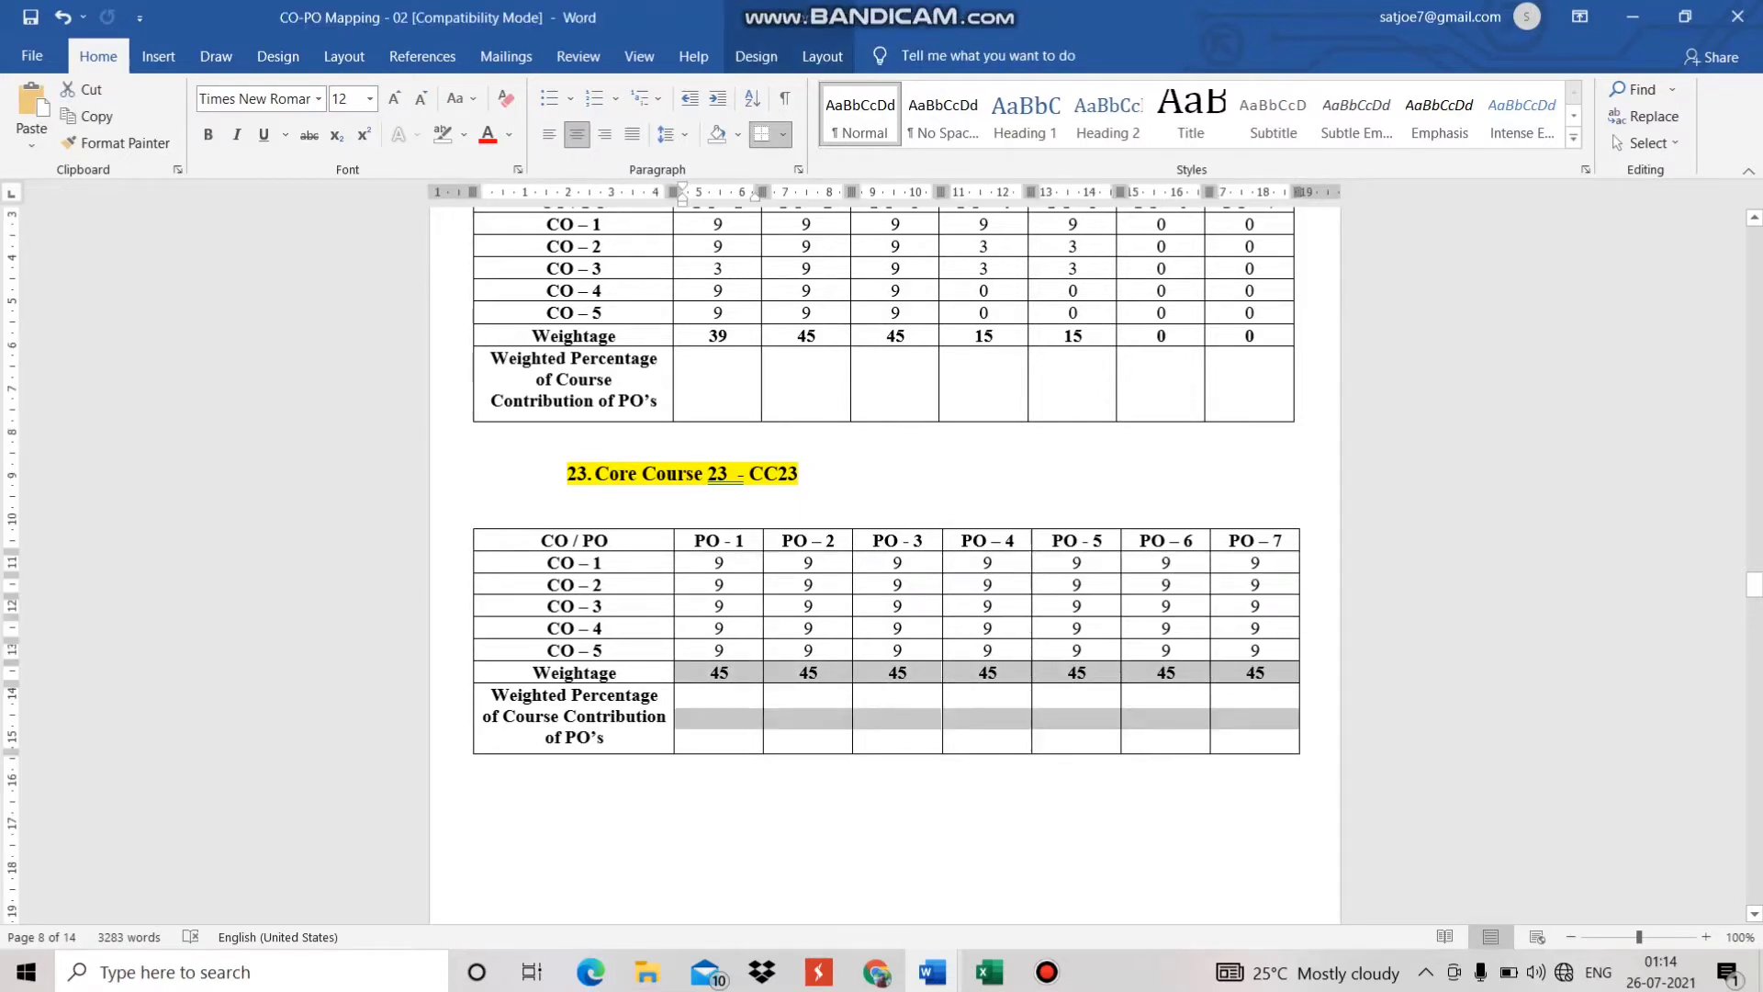
pyautogui.hotkey('shift', 'Down')
pyautogui.press('Right')
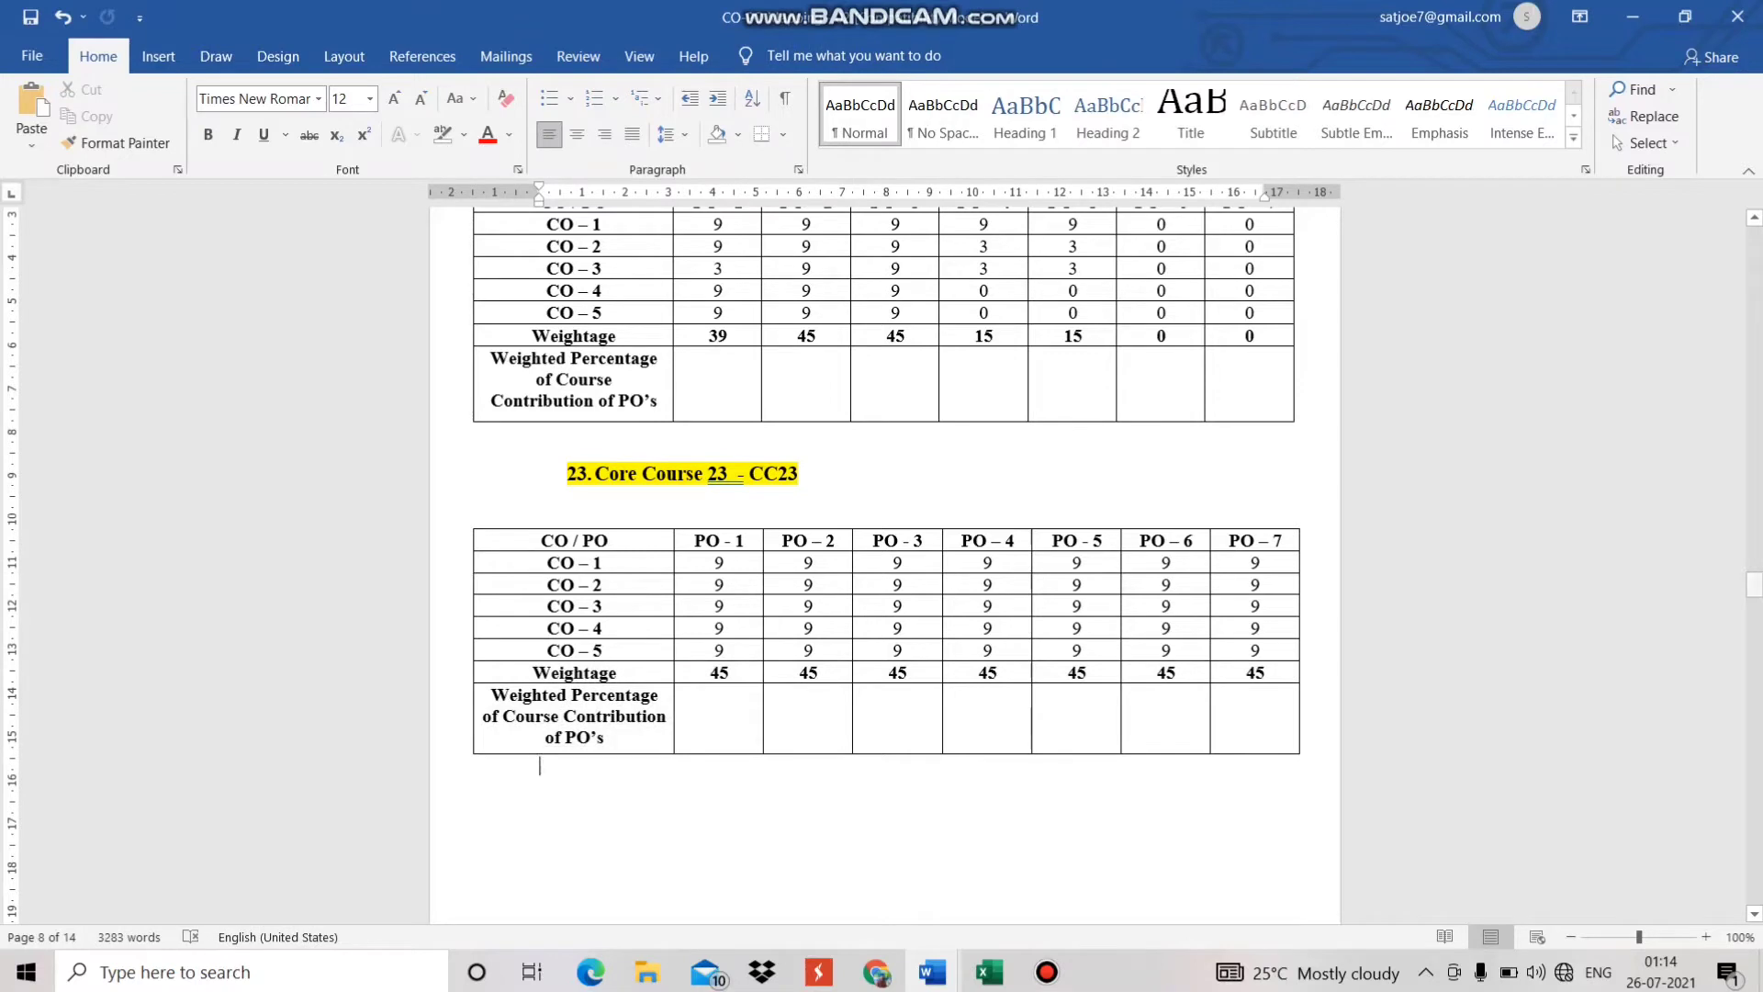
pyautogui.moveTo(1755, 584); pyautogui.dragTo(1754, 621)
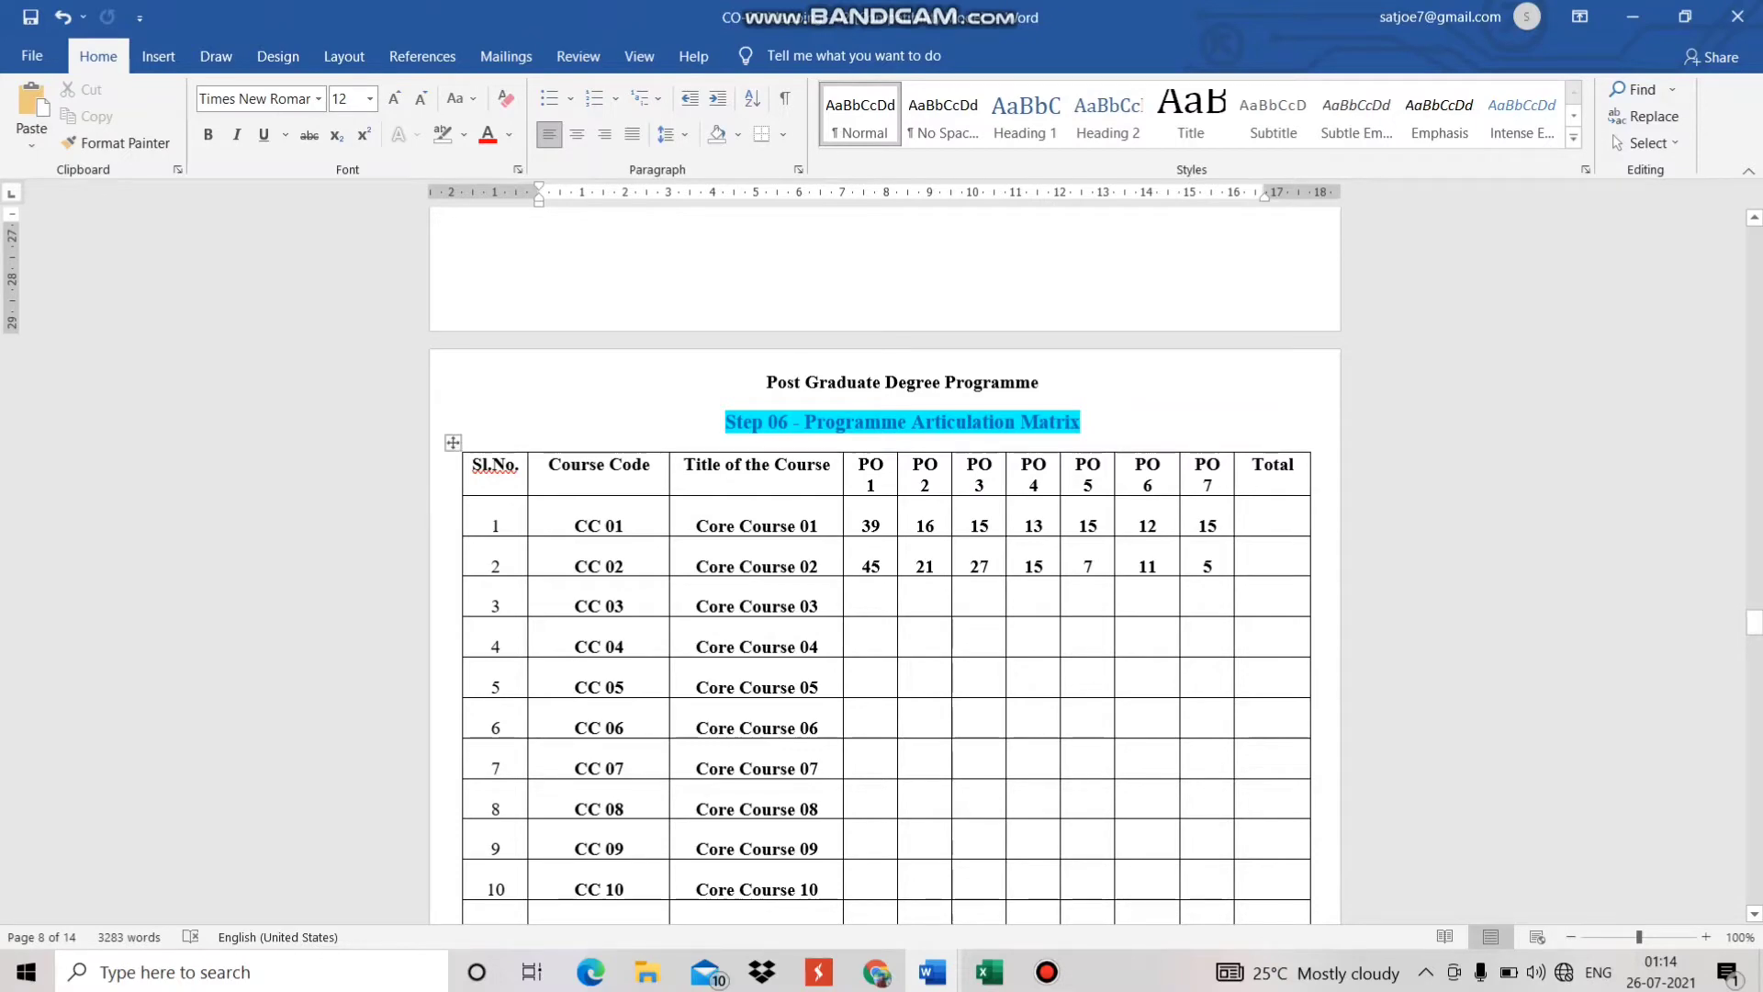
# Step: Copy the PO-1 to PO-7 Weightage values from the Core Course 01 mapping table
pyautogui.moveTo(1754, 622); pyautogui.dragTo(1755, 240)
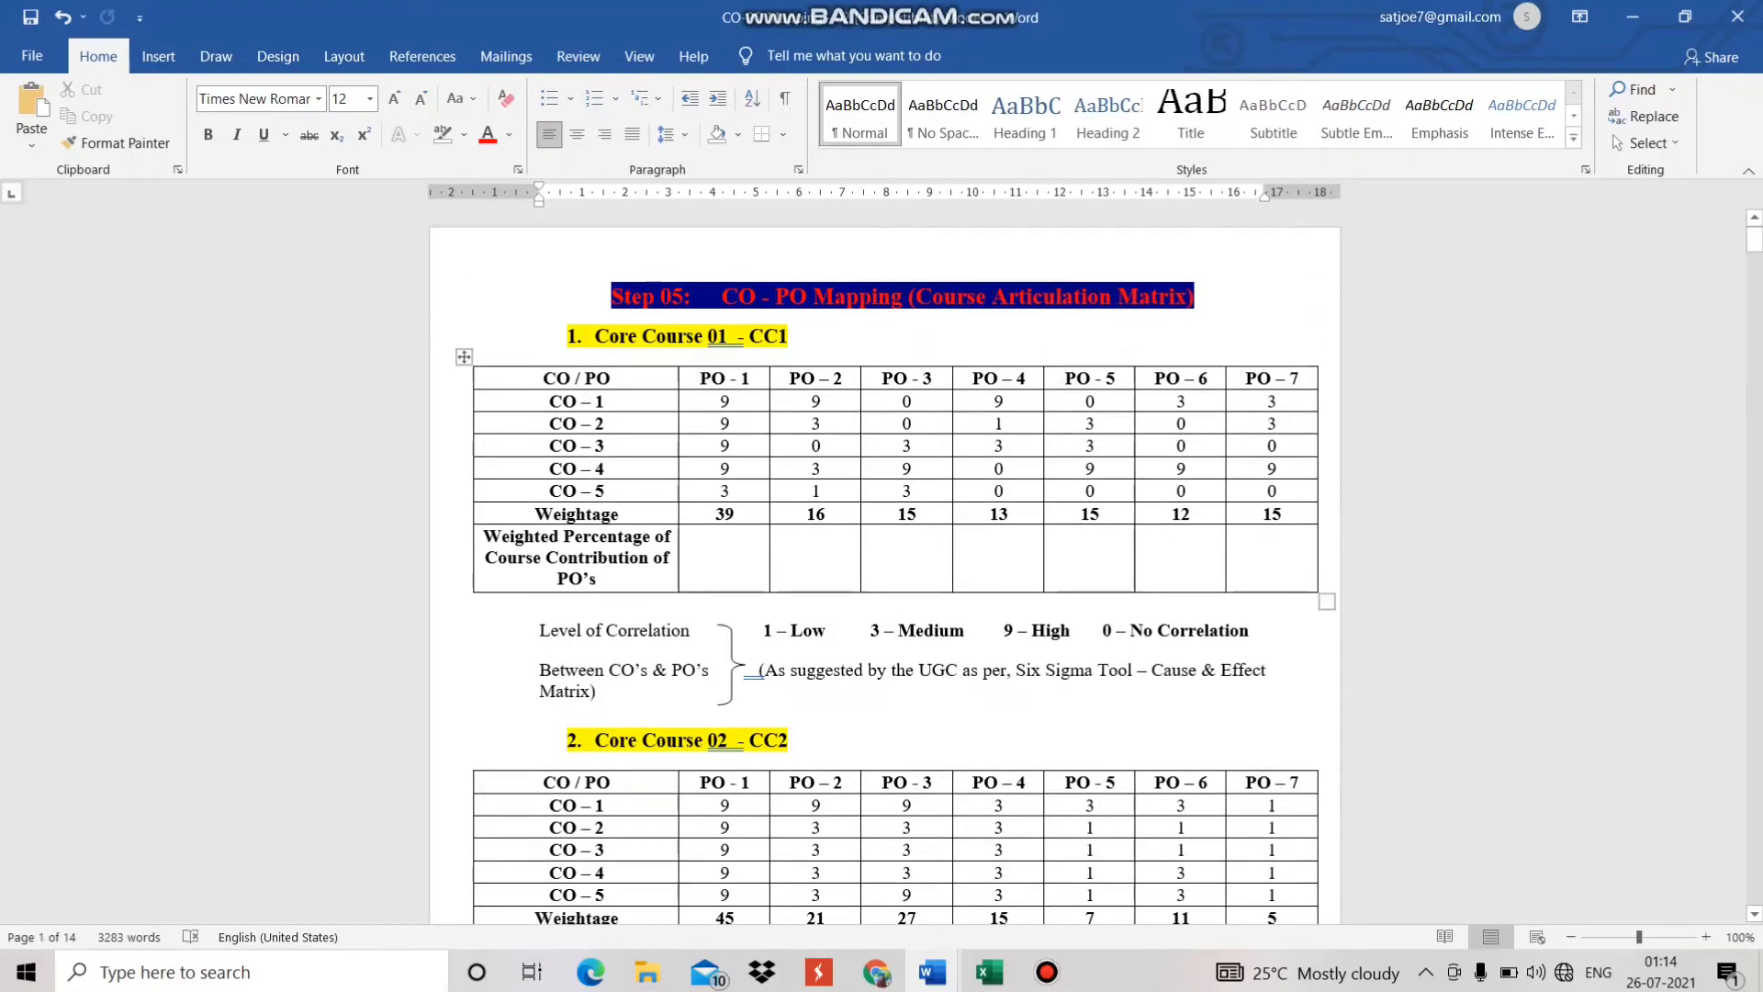
pyautogui.click(720, 513)
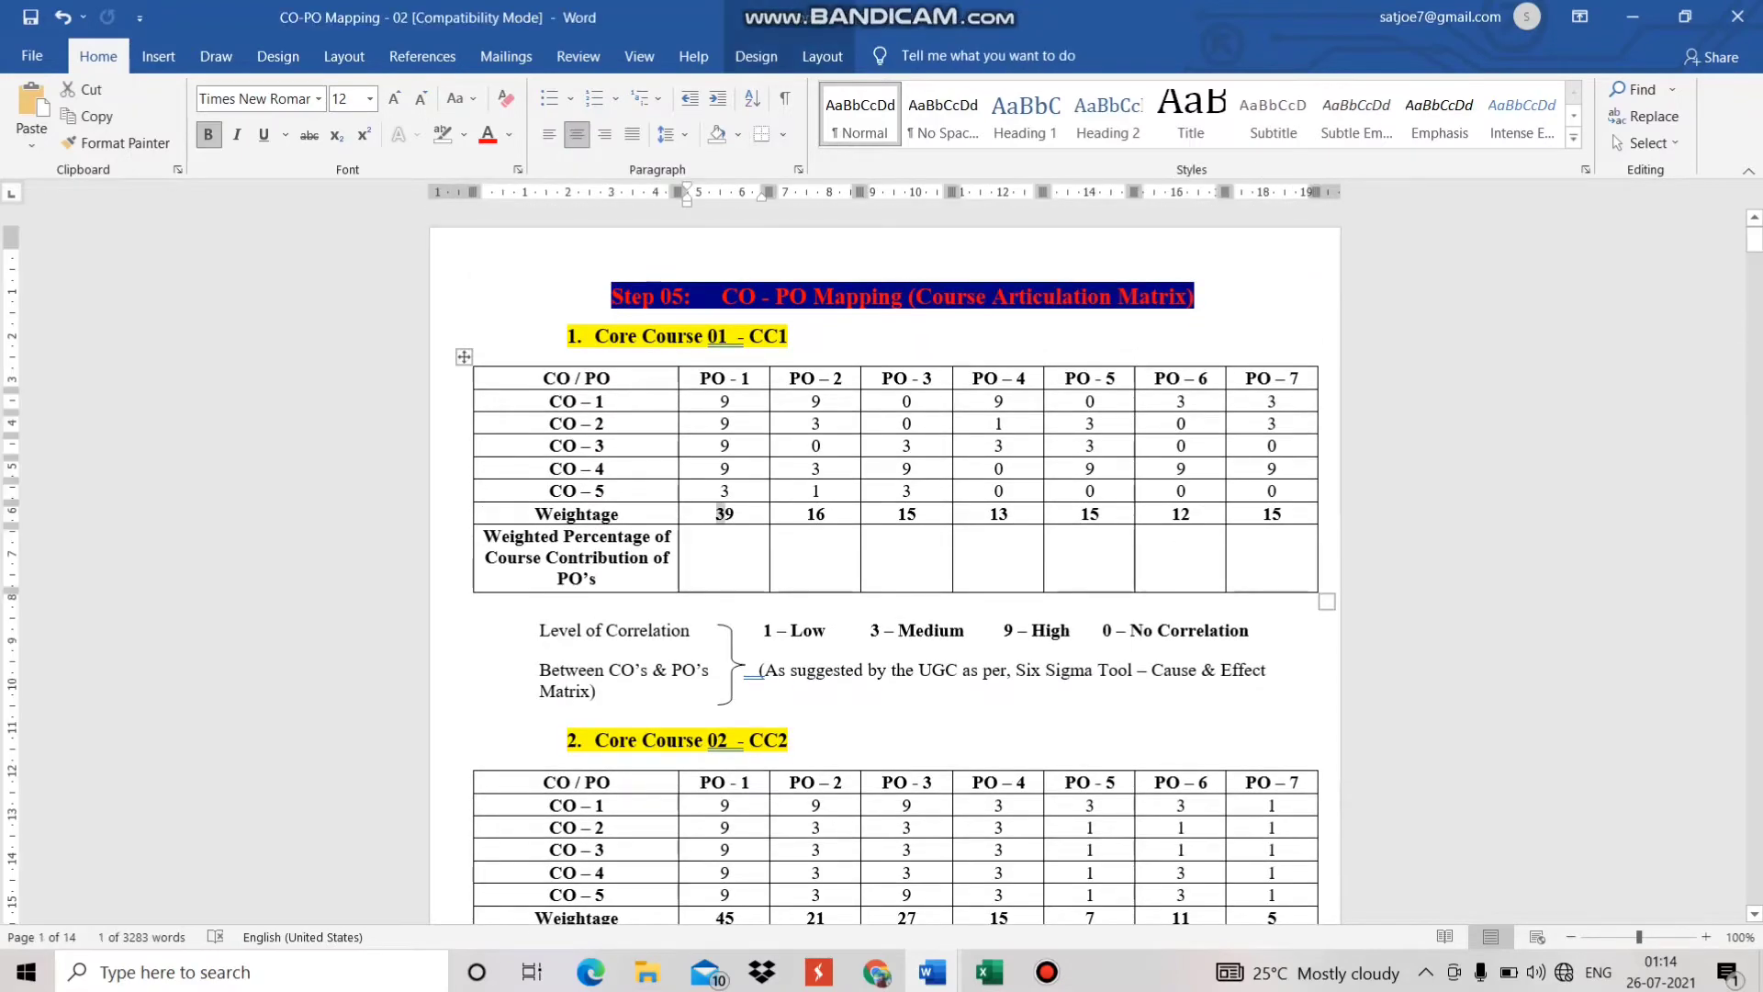
pyautogui.hotkey('shift', 'Right')
pyautogui.hotkey('shift', 'Right')
pyautogui.hotkey('shift', 'Right')
pyautogui.hotkey('shift', 'Right')
pyautogui.hotkey('shift', 'Right')
pyautogui.hotkey('shift', 'Right')
pyautogui.hotkey('shift', 'Right')
pyautogui.hotkey('shift', 'Right')
pyautogui.hotkey('ctrl', 'c')
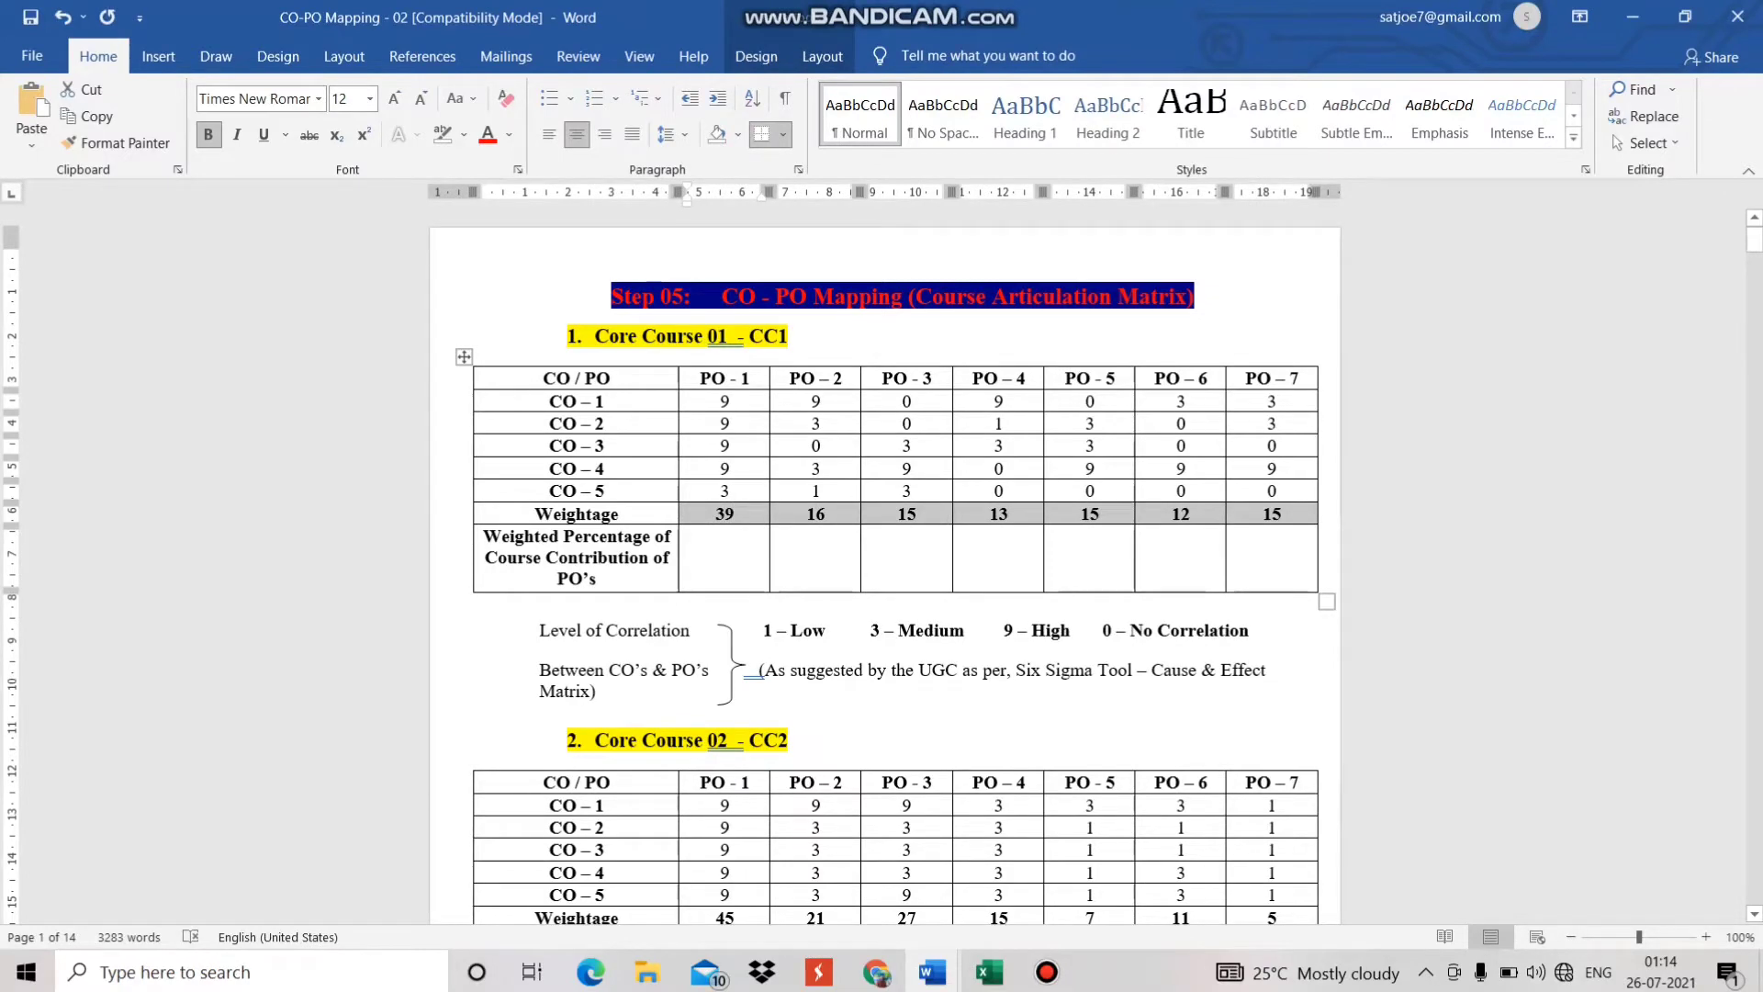
# Step: Paste the copied weightages into the PO 1 to PO 7 cells of the CC 01 row in the Programme Articulation Matrix
pyautogui.moveTo(1752, 240); pyautogui.dragTo(1754, 625)
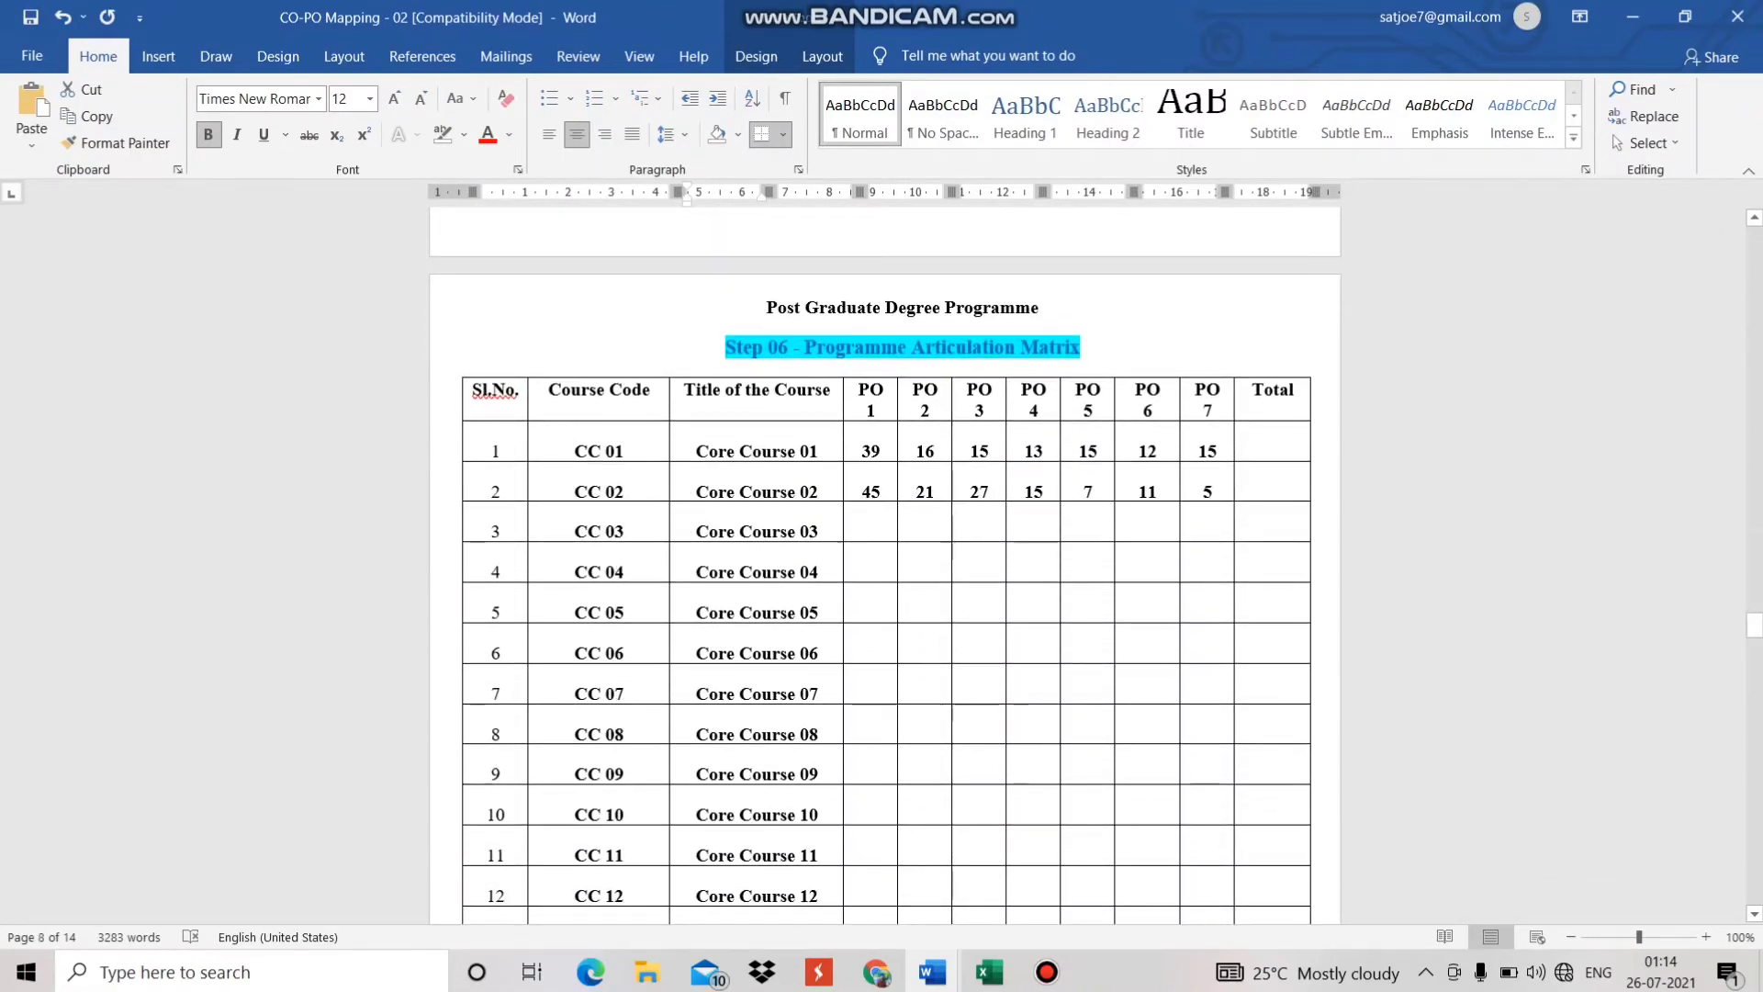
pyautogui.moveTo(878, 447); pyautogui.dragTo(1208, 449)
pyautogui.hotkey('ctrl', 'v')
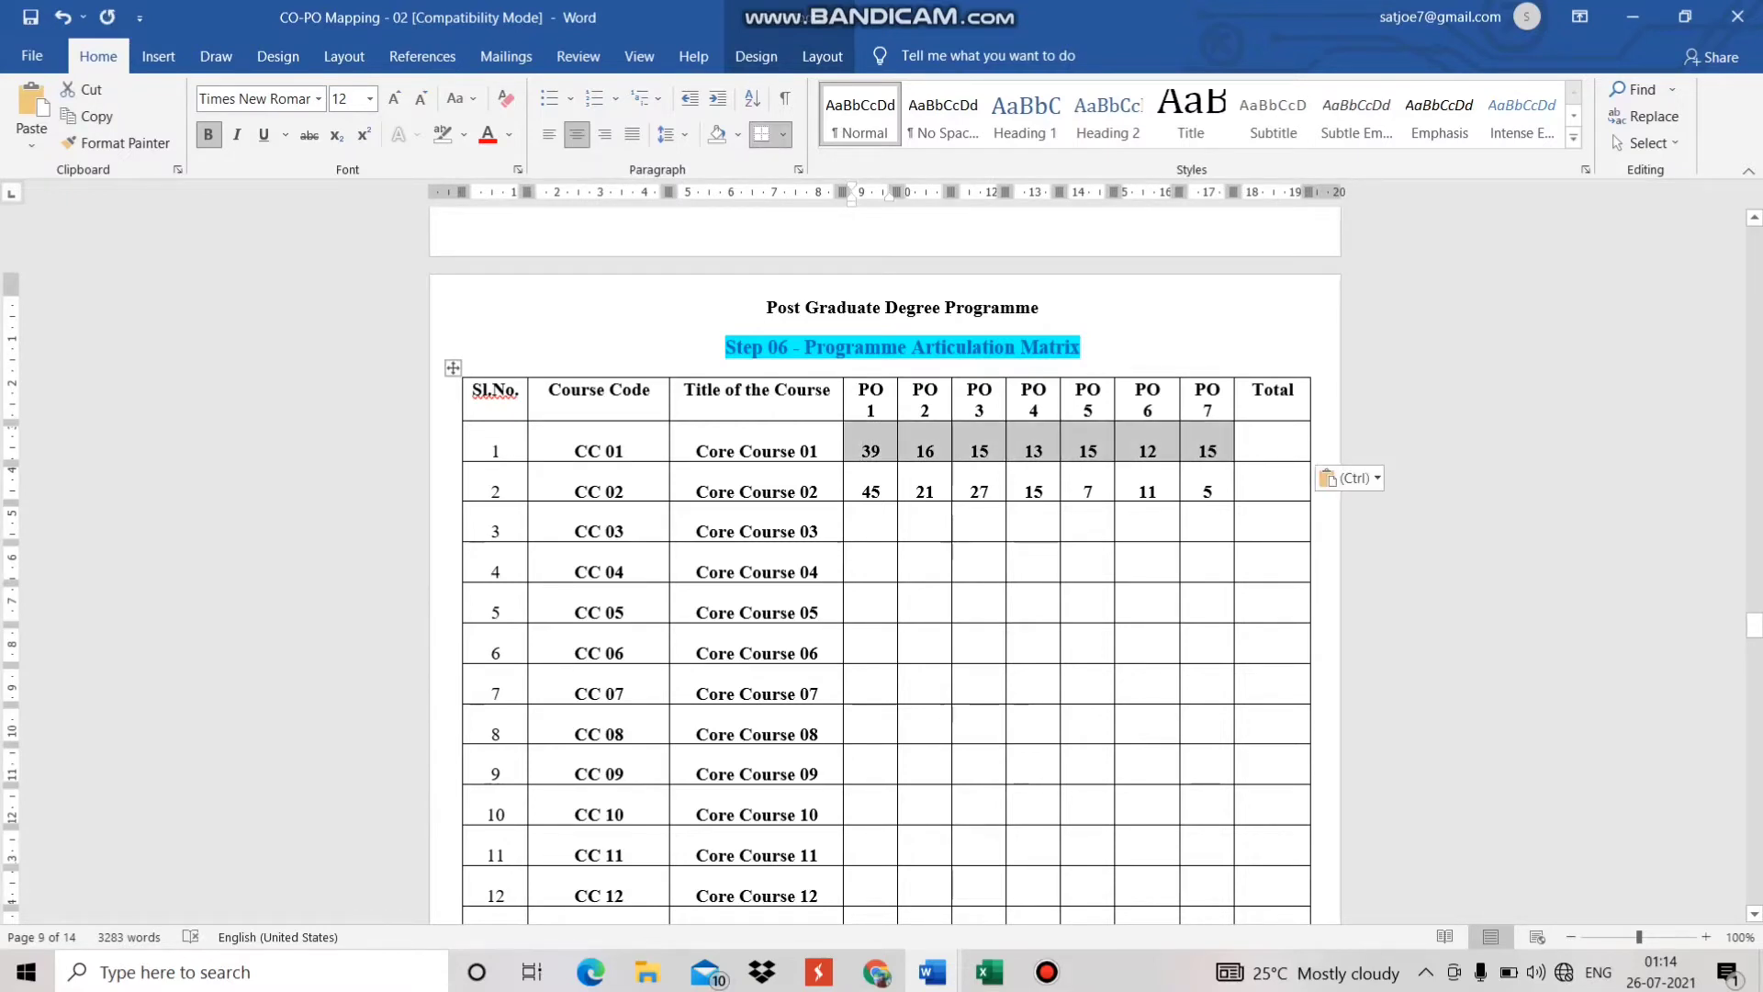
# Step: Copy the PO-1 to PO-7 Weightage values from the Core Course 02 mapping table
pyautogui.scroll(20, 884, 565)
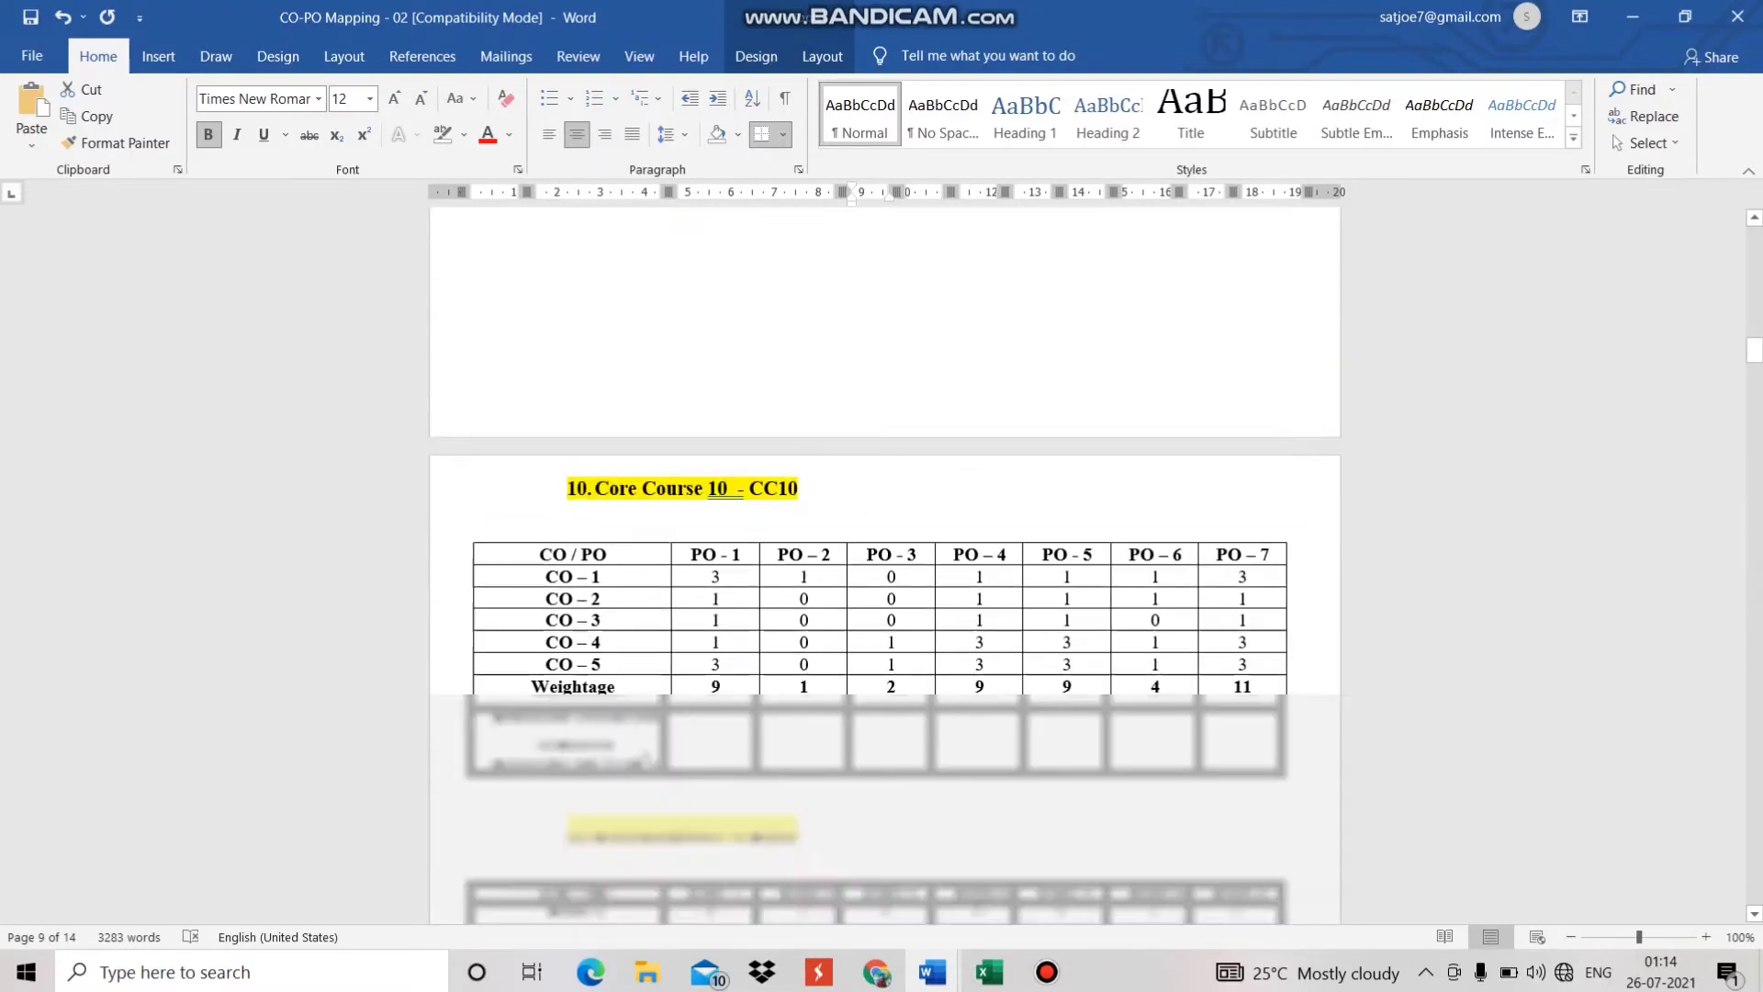
pyautogui.scroll(15, 885, 565)
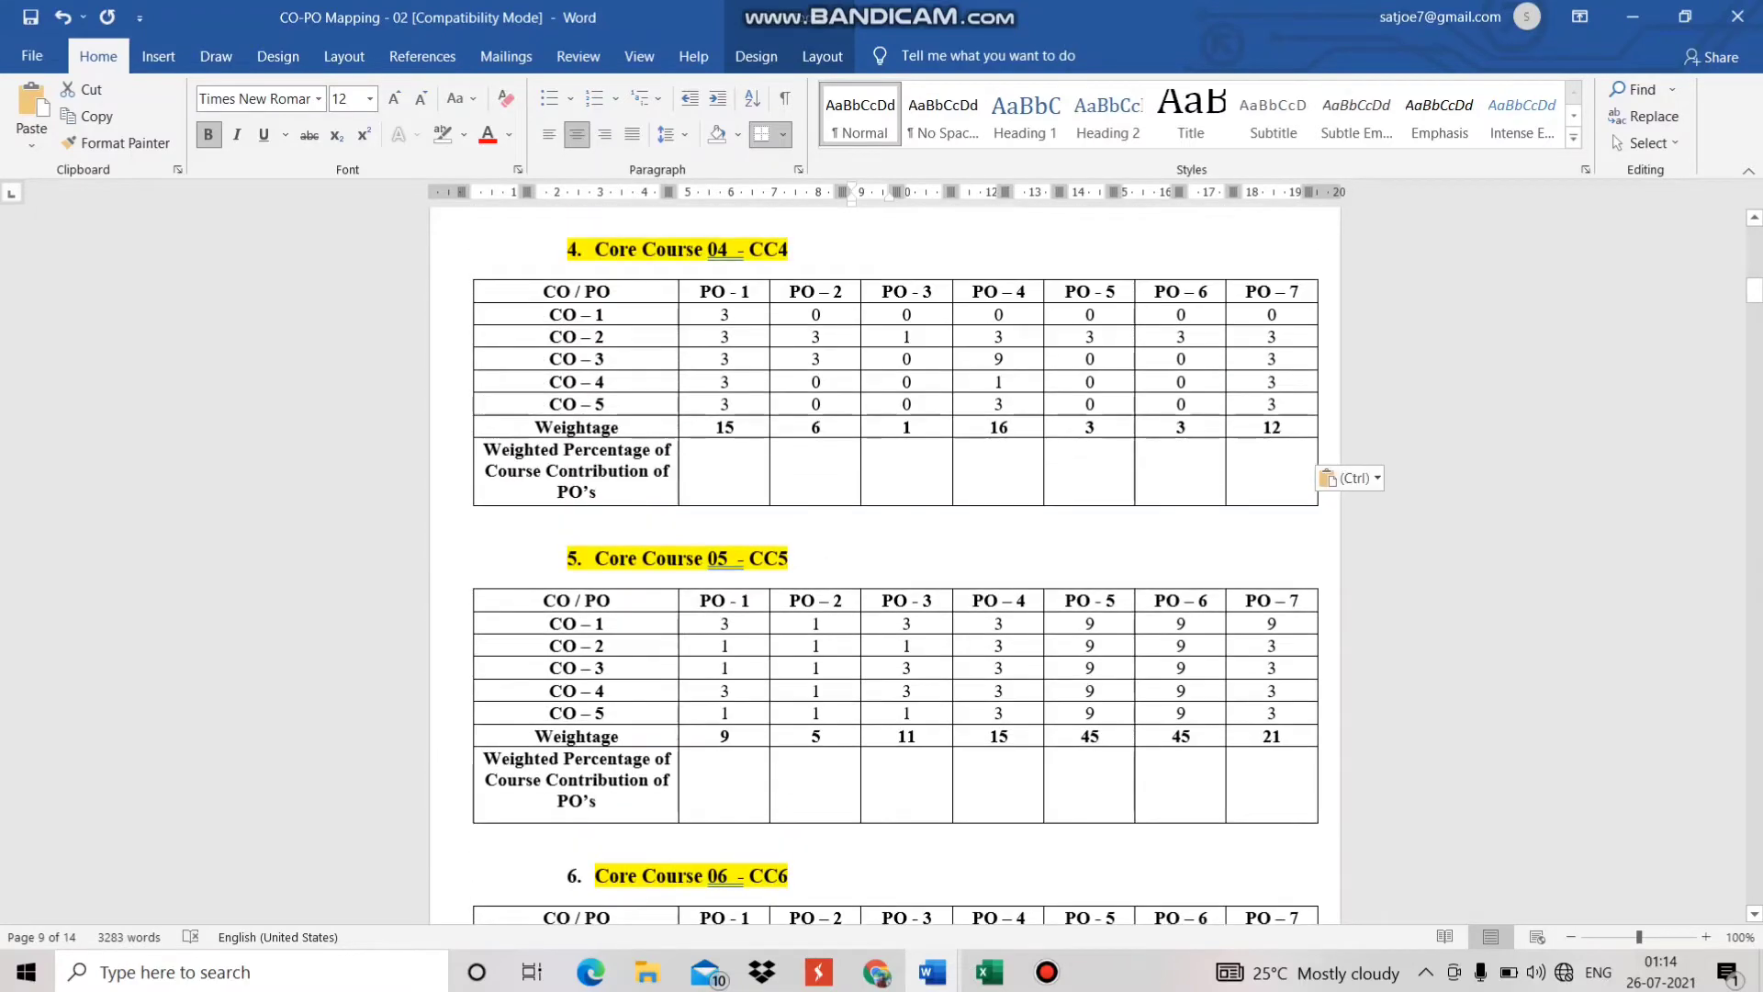
pyautogui.scroll(6, 884, 565)
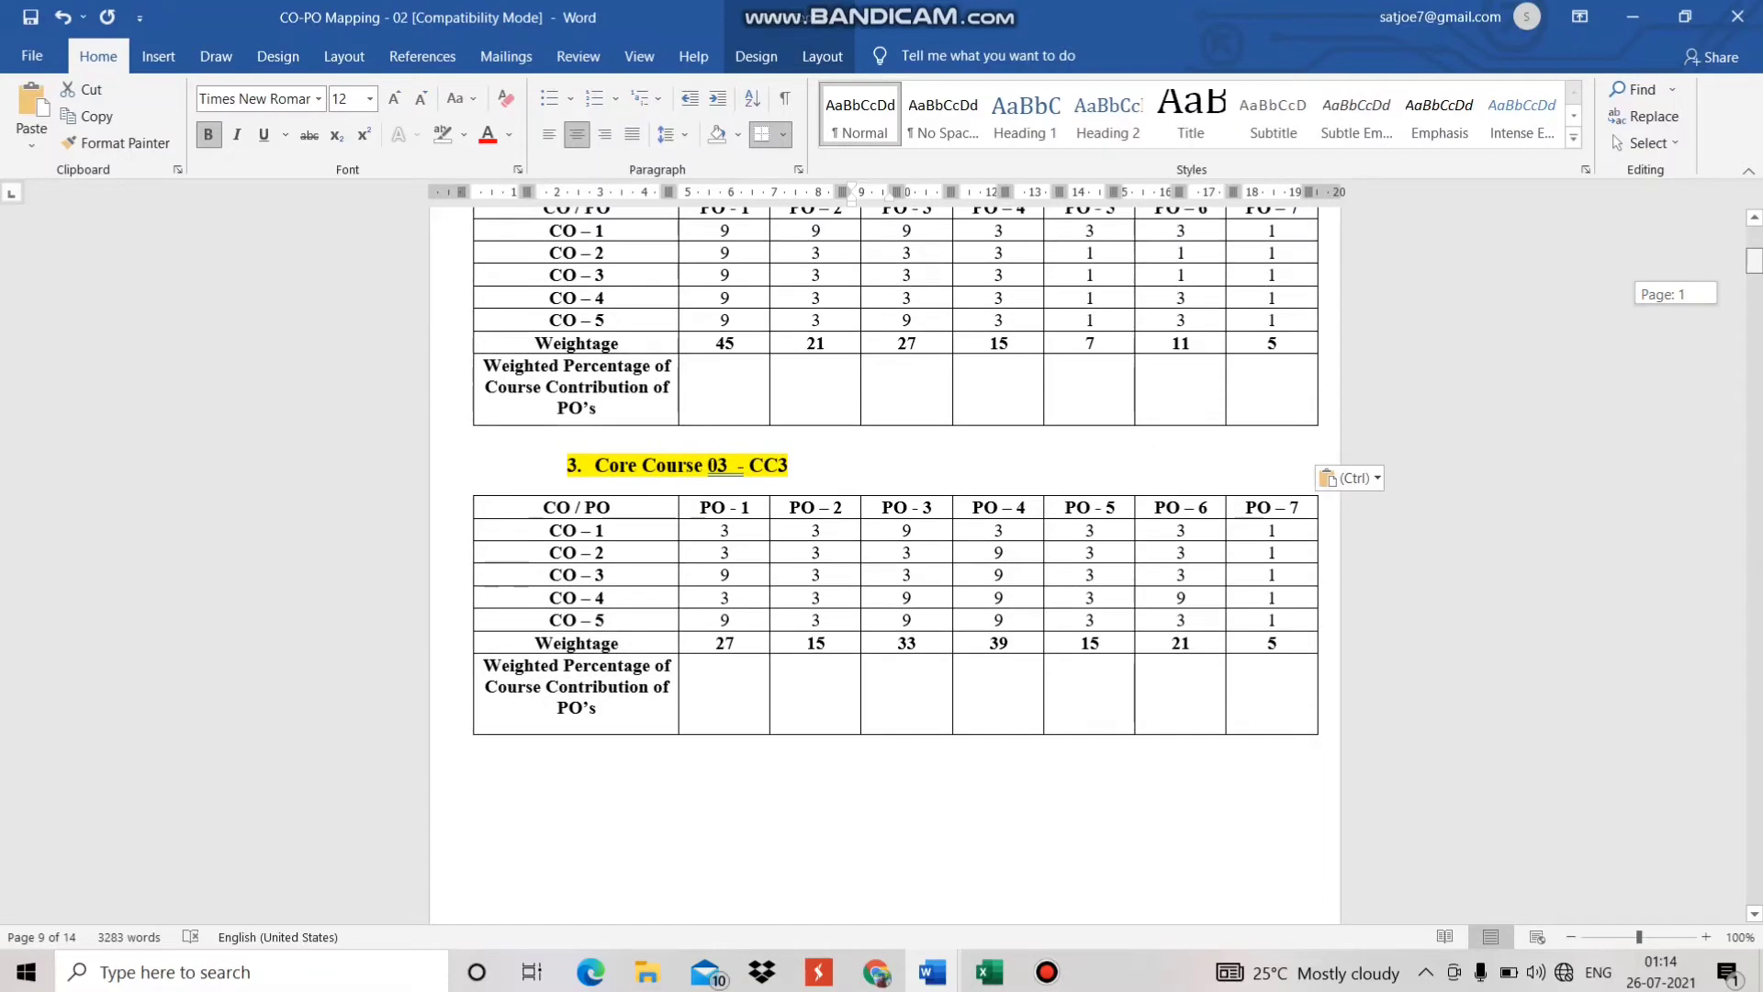
pyautogui.scroll(1, 884, 565)
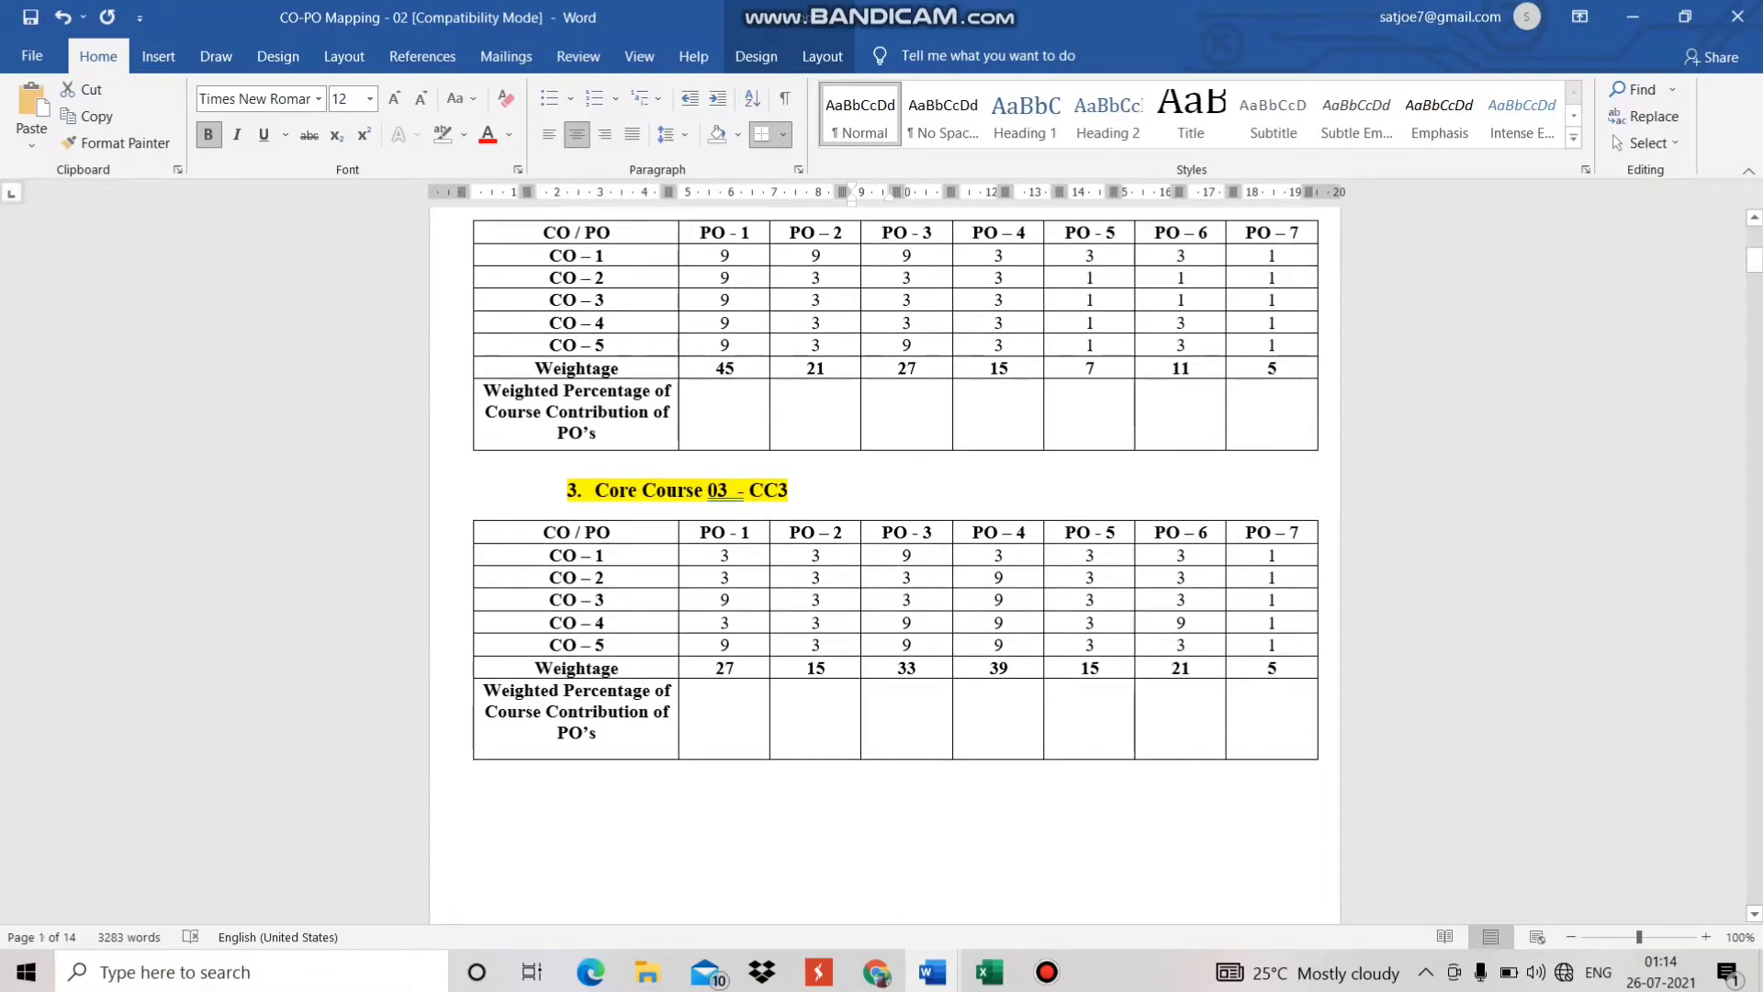
pyautogui.moveTo(721, 367); pyautogui.dragTo(1271, 367)
pyautogui.hotkey('ctrl', 'c')
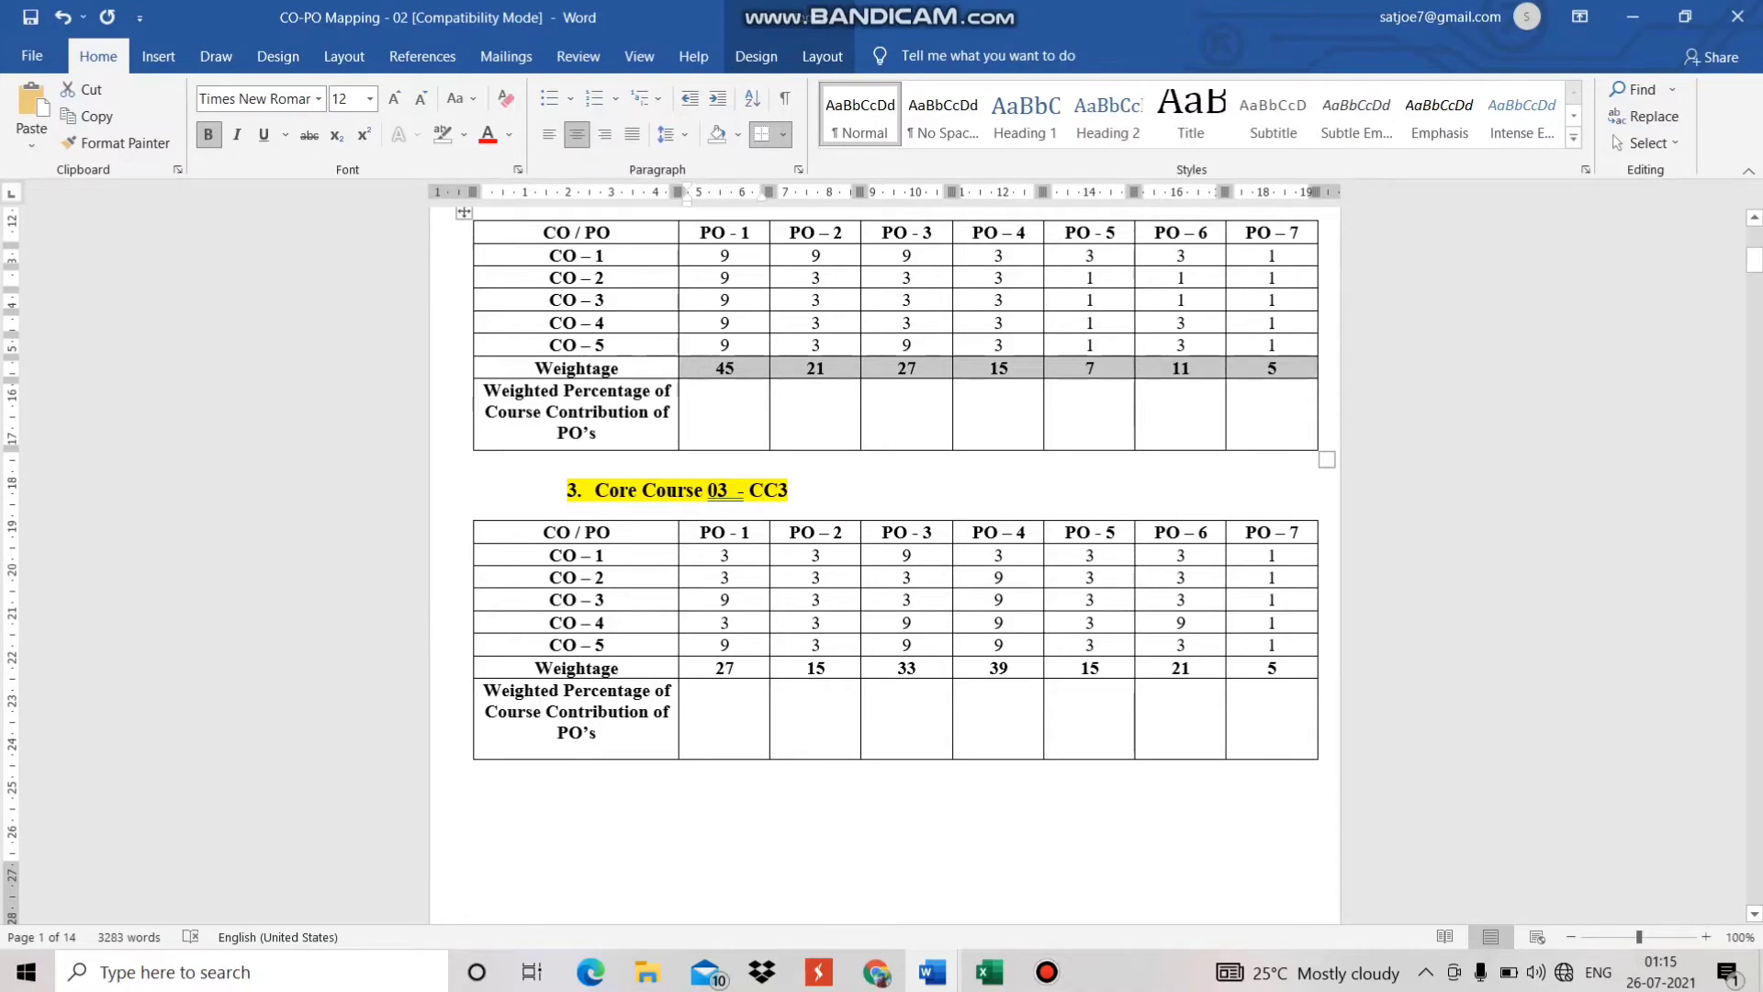
# Step: Paste the copied weightages into the PO 1 to PO 7 cells of the CC 02 row in the Programme Articulation Matrix
pyautogui.scroll(-2, 896, 482)
pyautogui.scroll(-20, 895, 551)
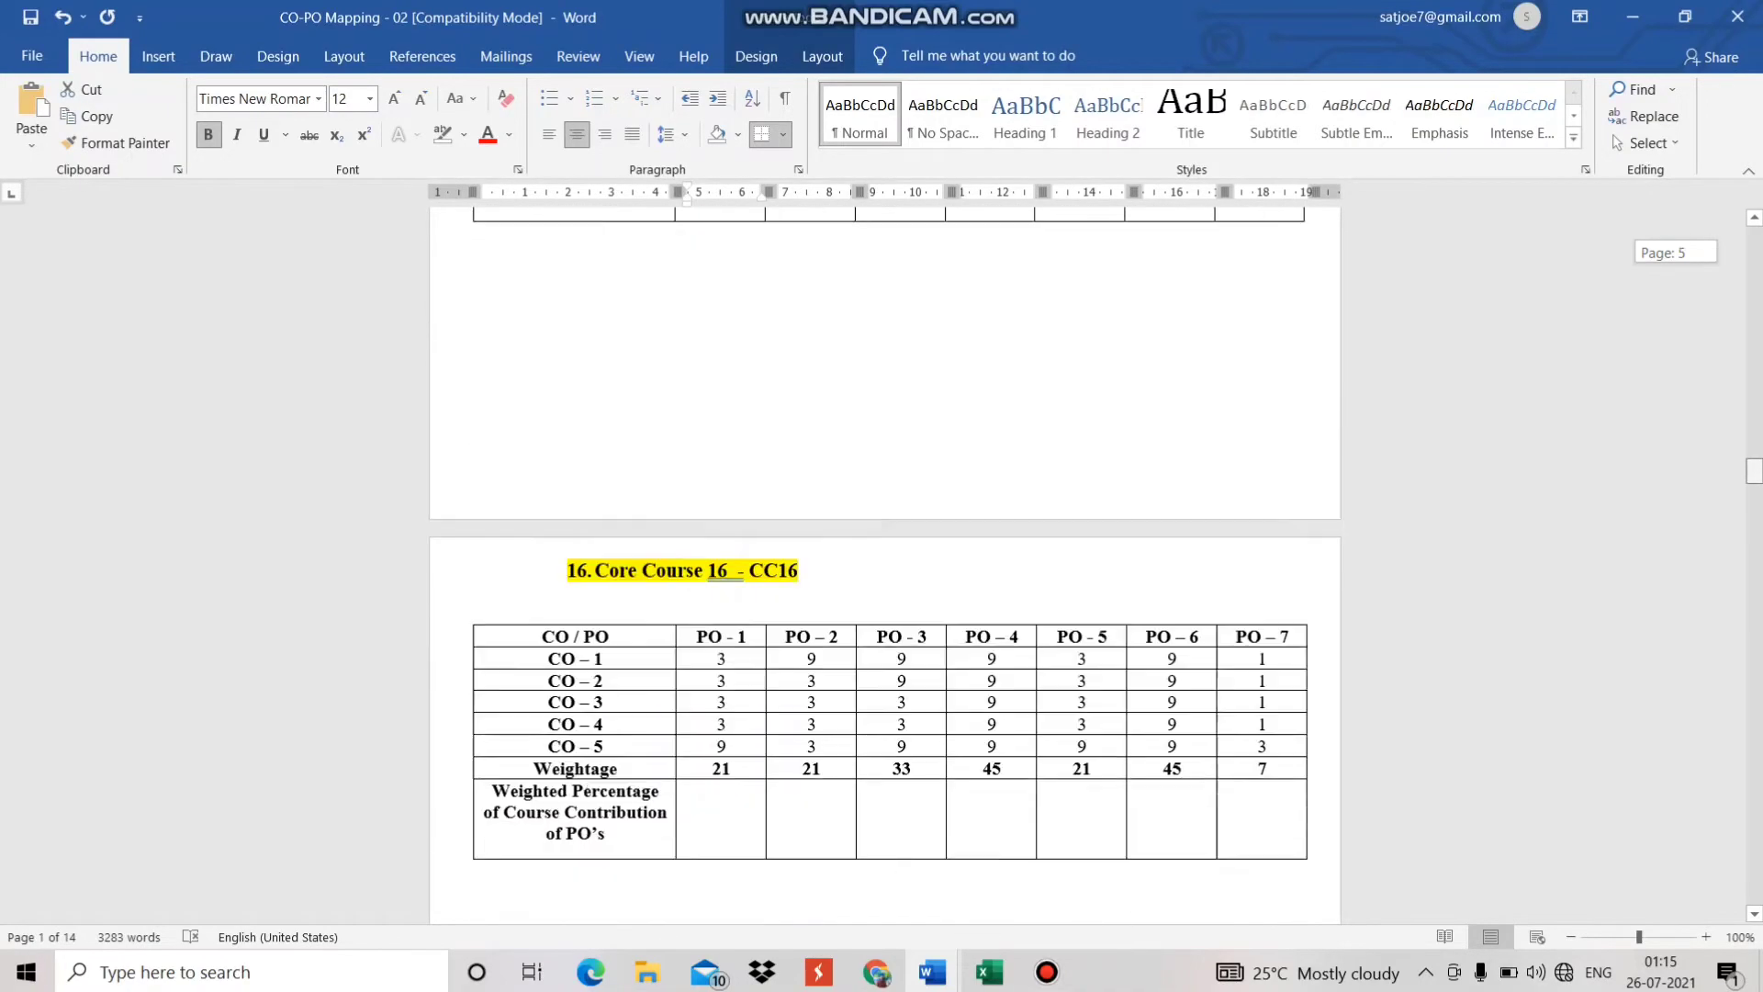
pyautogui.scroll(-20, 895, 551)
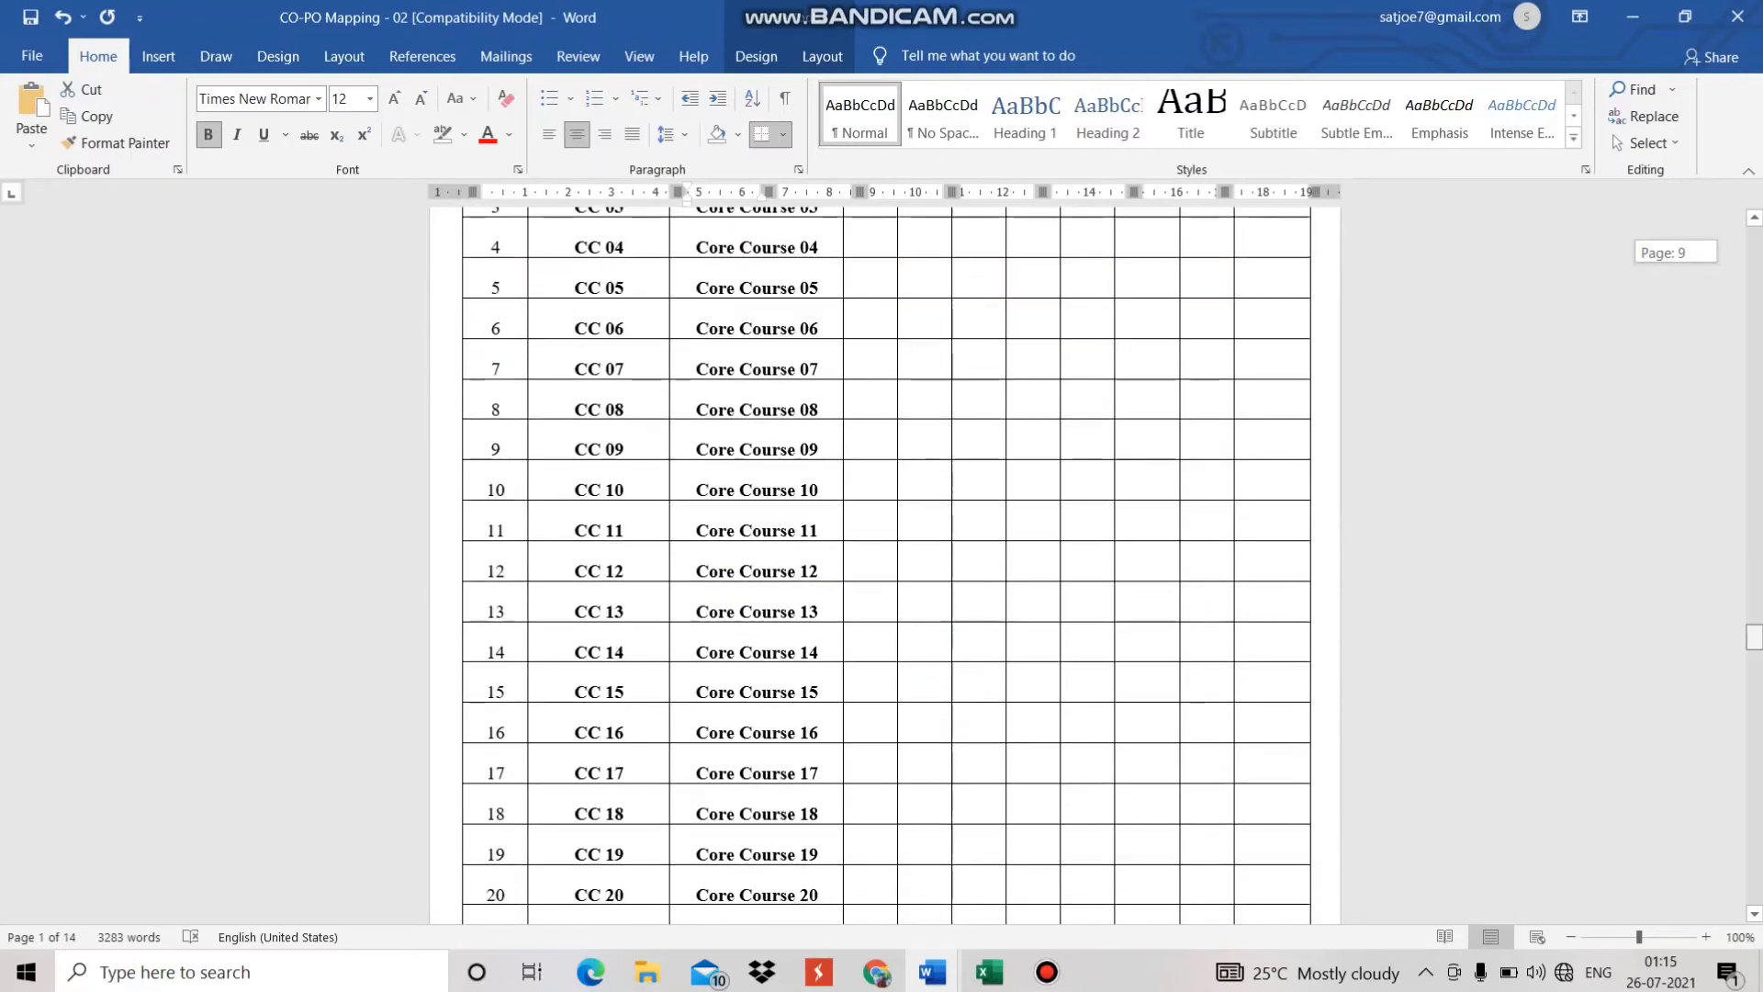
pyautogui.scroll(6, 895, 551)
pyautogui.scroll(1, 895, 551)
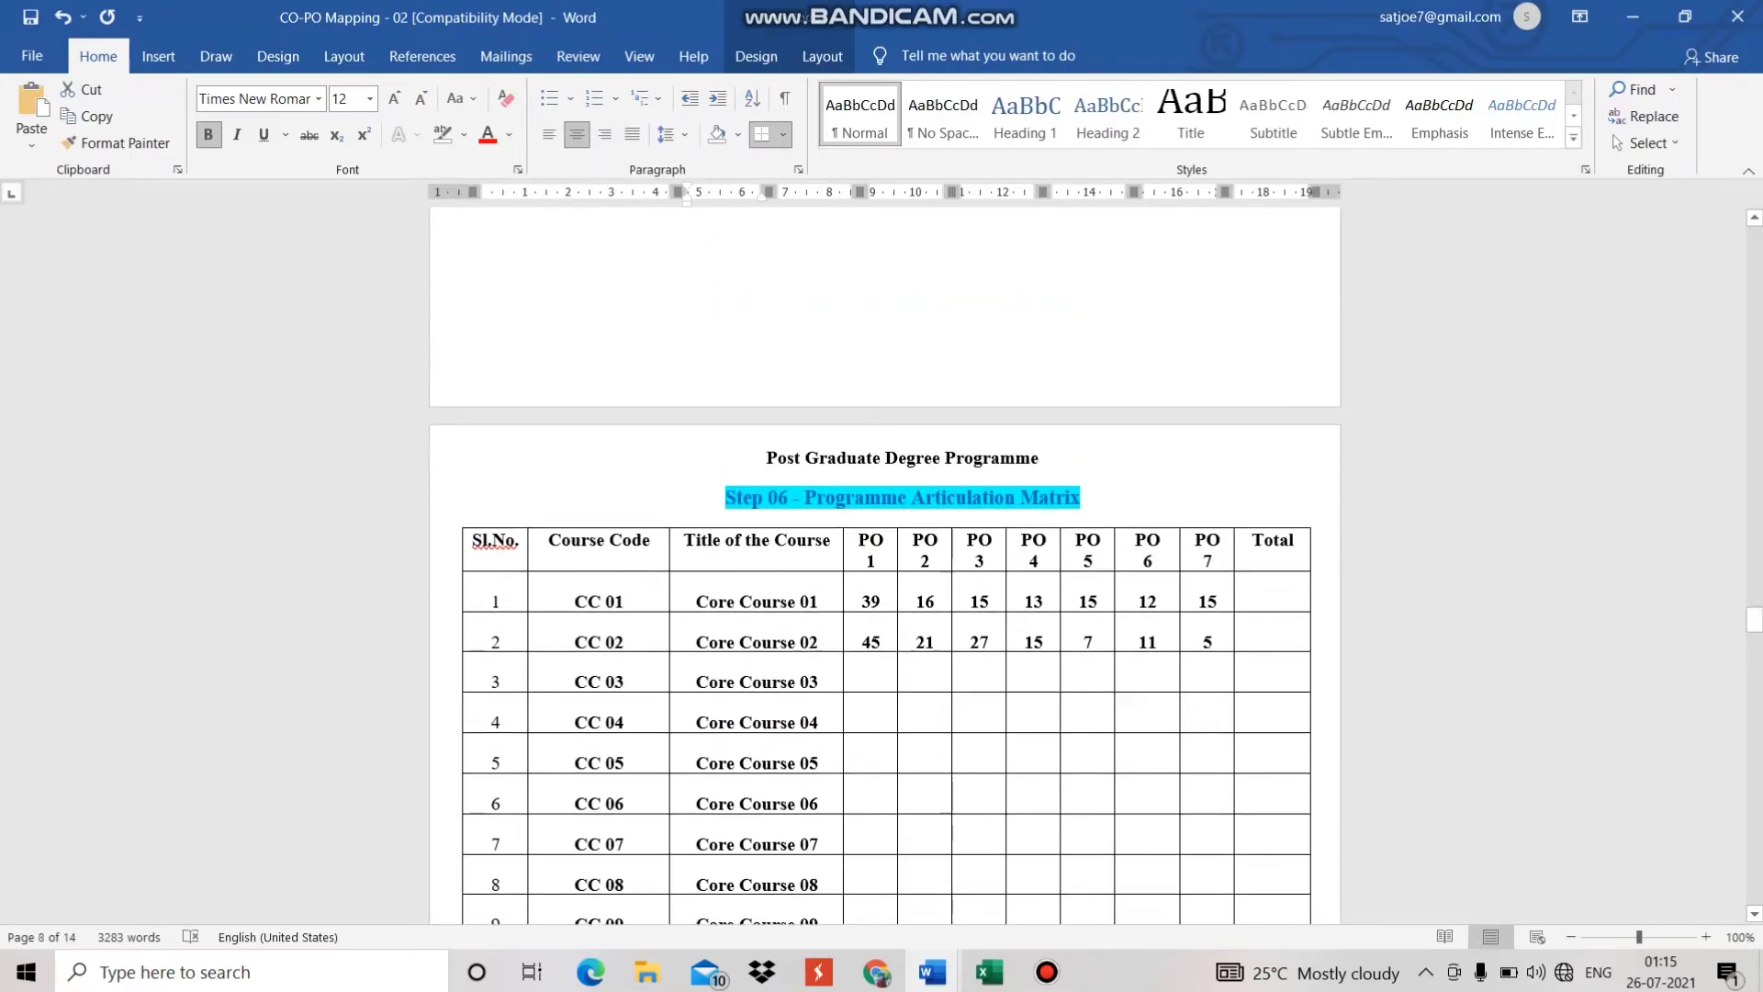
pyautogui.moveTo(865, 634); pyautogui.dragTo(1205, 634)
pyautogui.hotkey('ctrl', 'v')
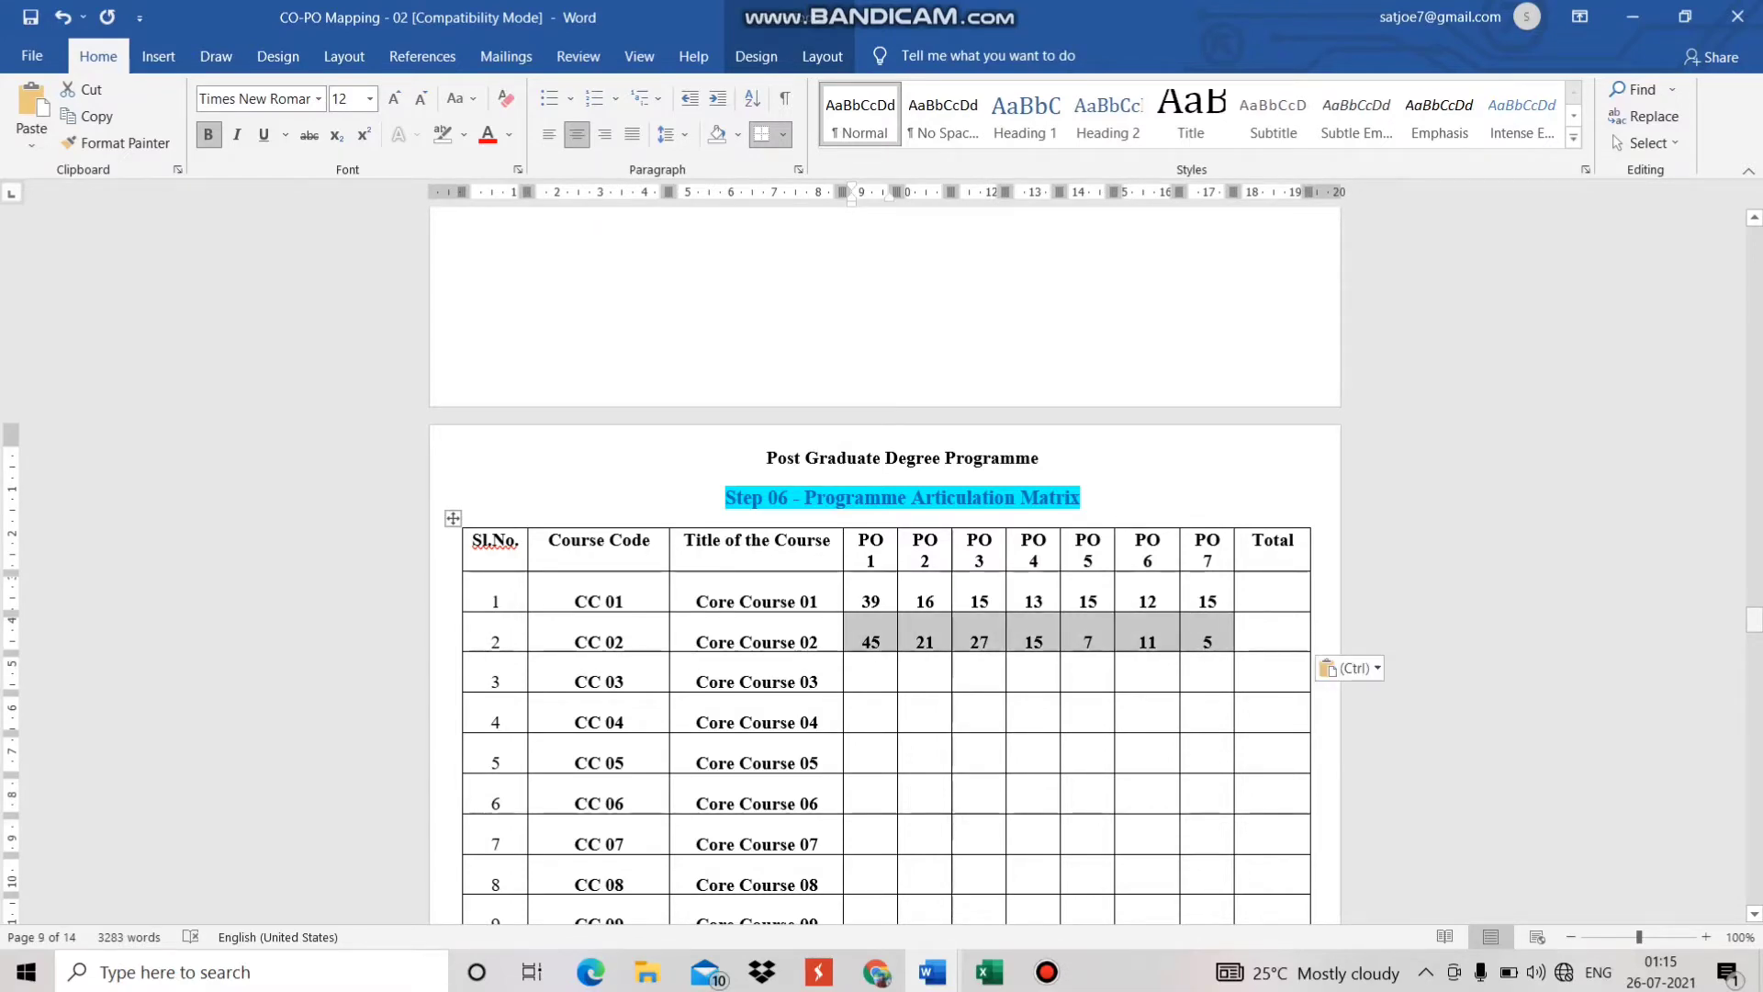
# Step: Copy the PO-1 to PO-7 Weightage values from the Core Course 03 mapping table
pyautogui.moveTo(1753, 619); pyautogui.dragTo(1754, 288)
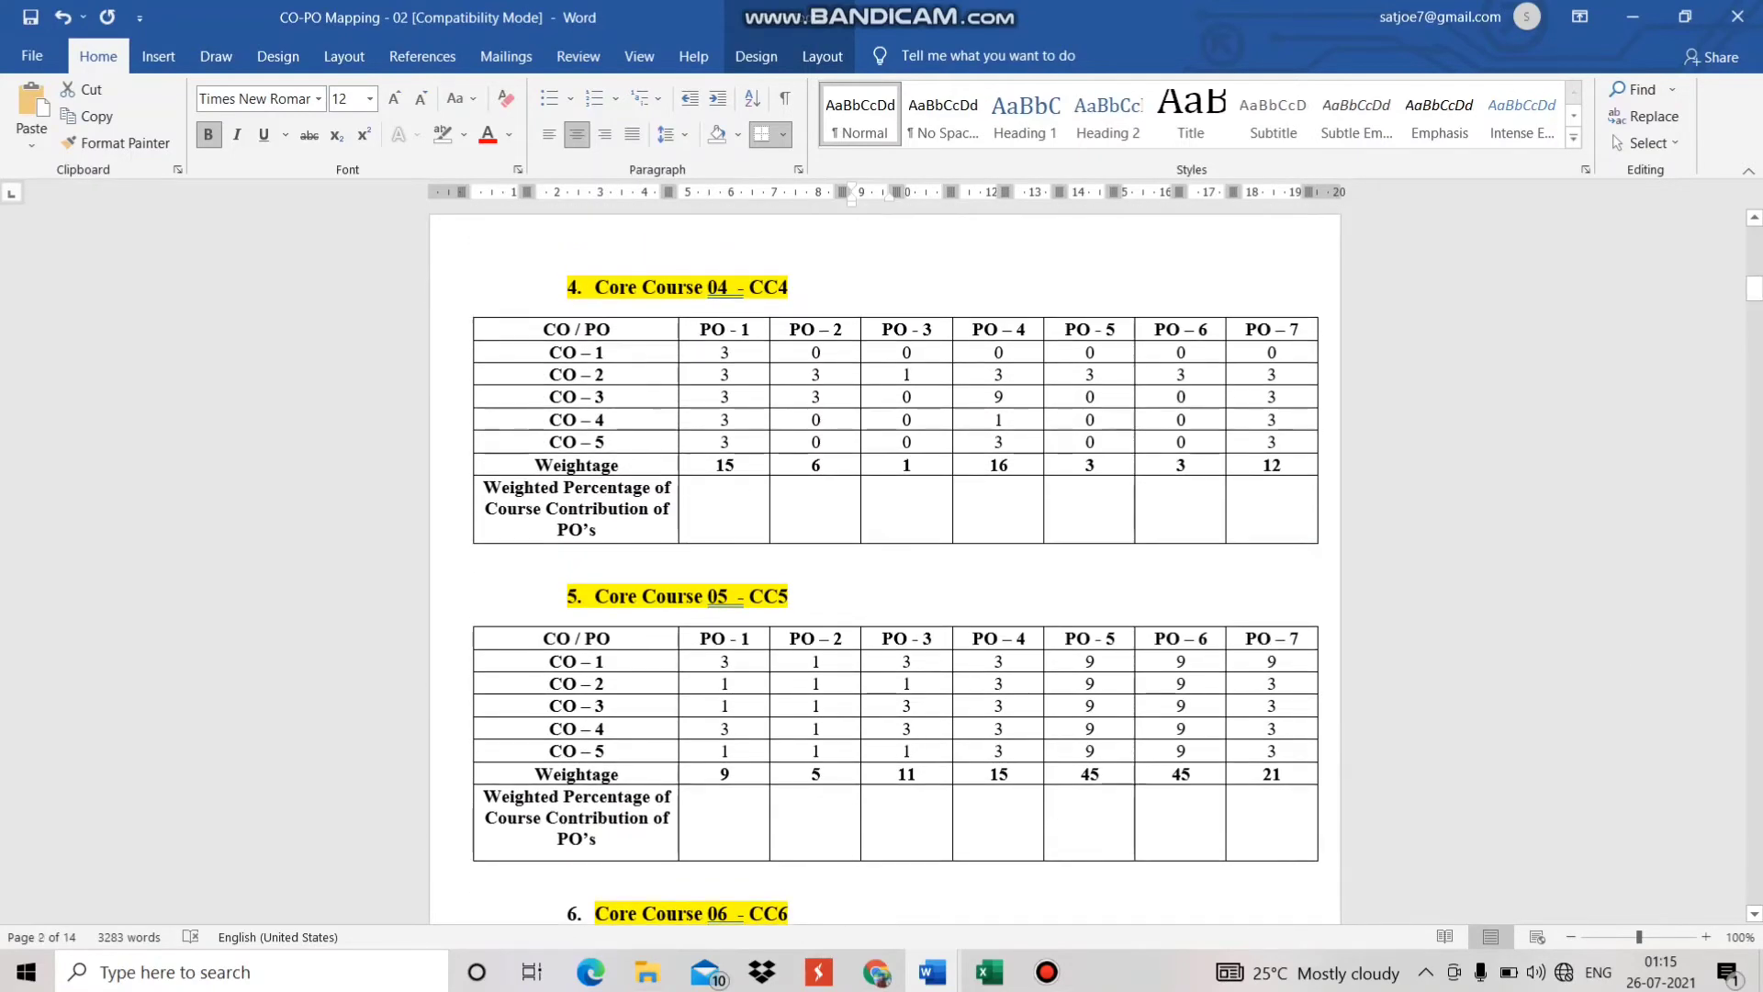
pyautogui.moveTo(1755, 288); pyautogui.dragTo(1754, 258)
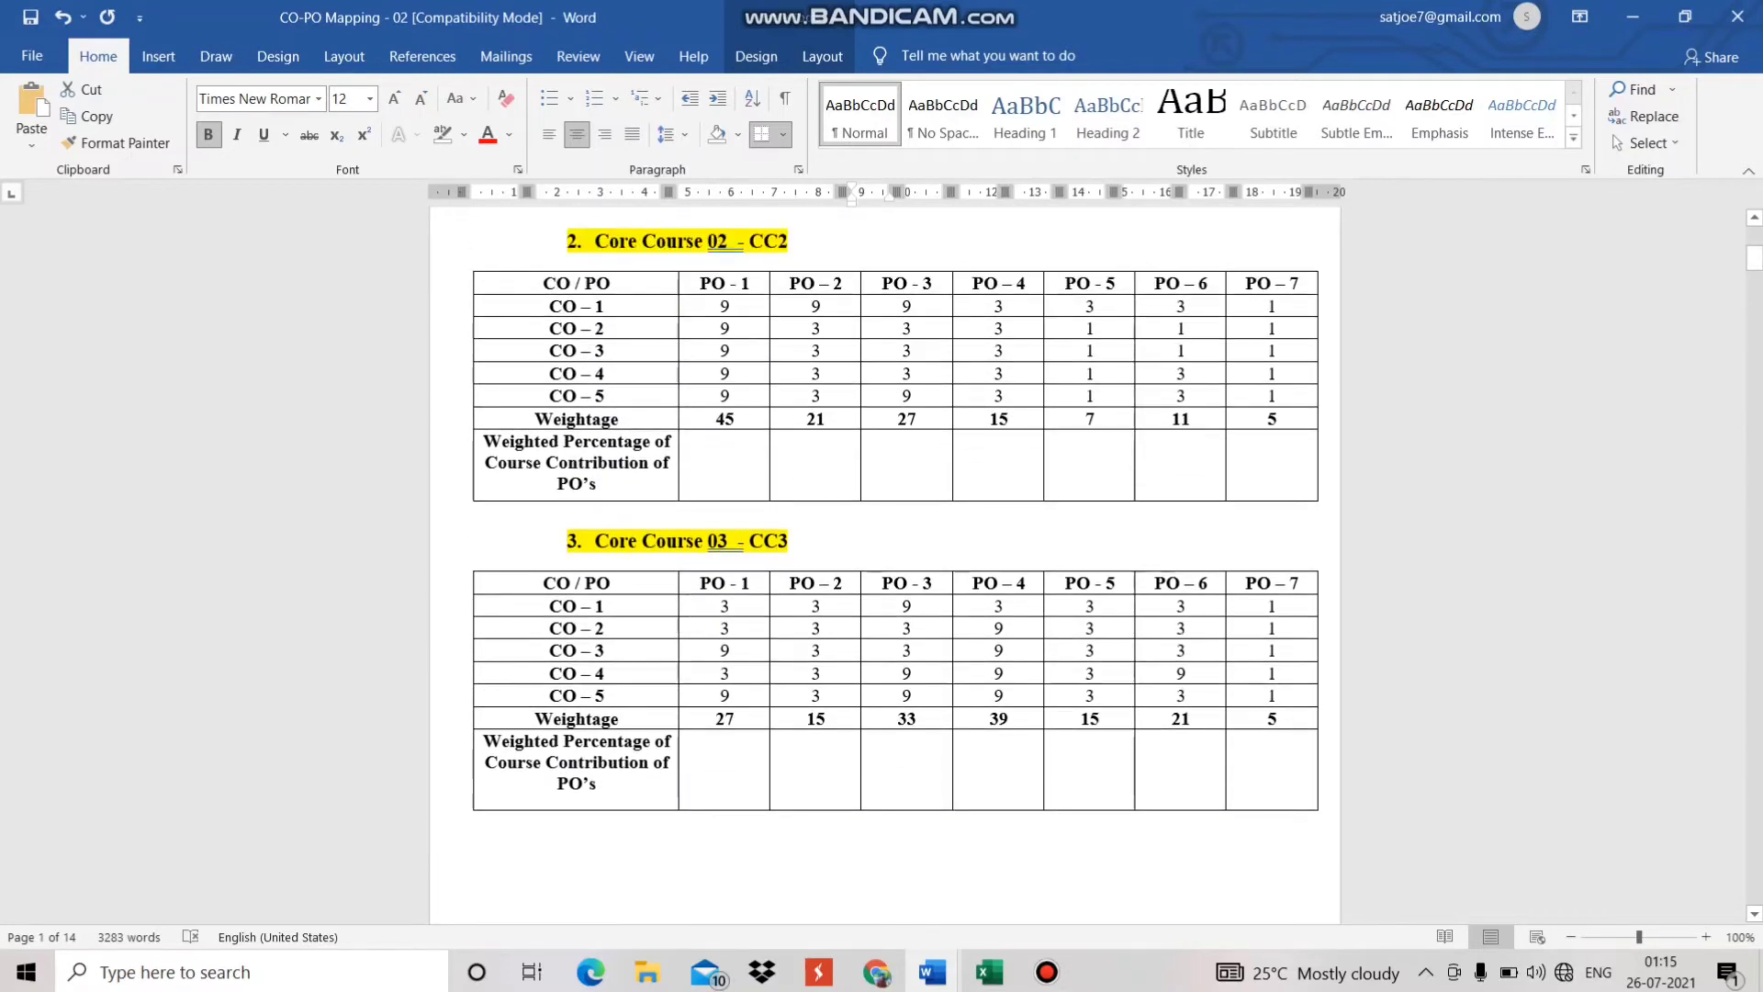
pyautogui.moveTo(715, 719); pyautogui.dragTo(1272, 718)
pyautogui.hotkey('ctrl', 'c')
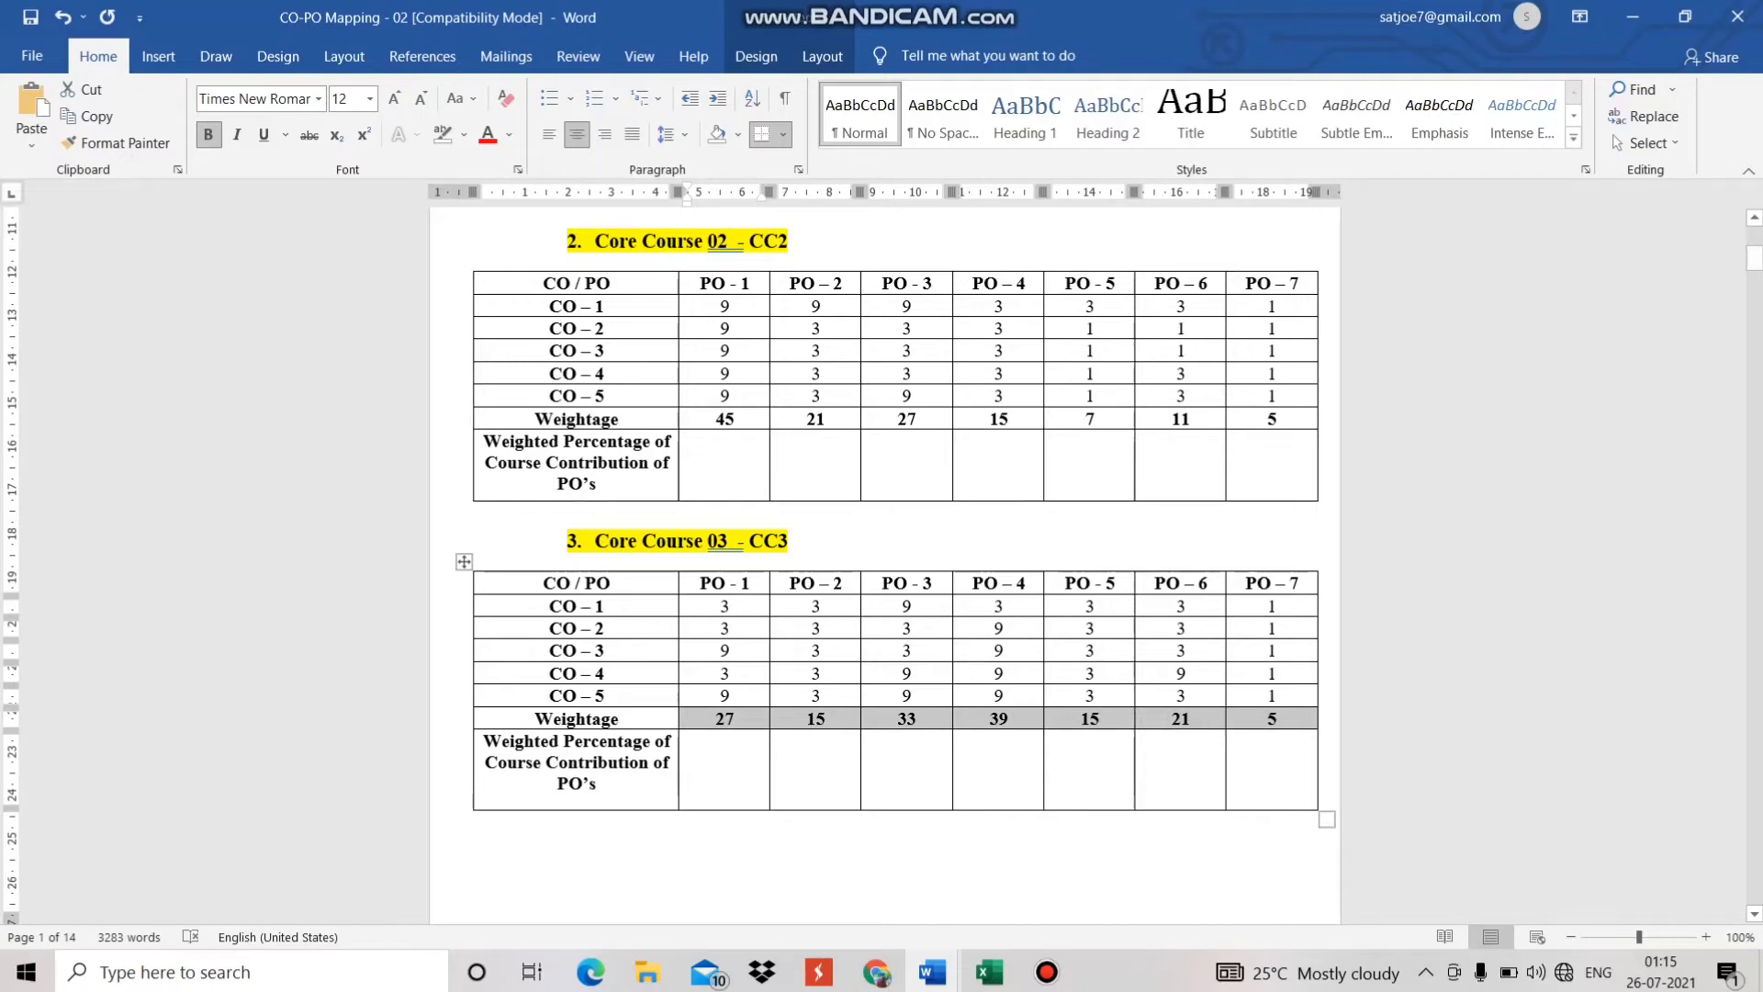
# Step: Paste the copied weightages into the CC 03 row of the Programme Articulation Matrix and save the document
pyautogui.moveTo(1754, 259); pyautogui.dragTo(1754, 627)
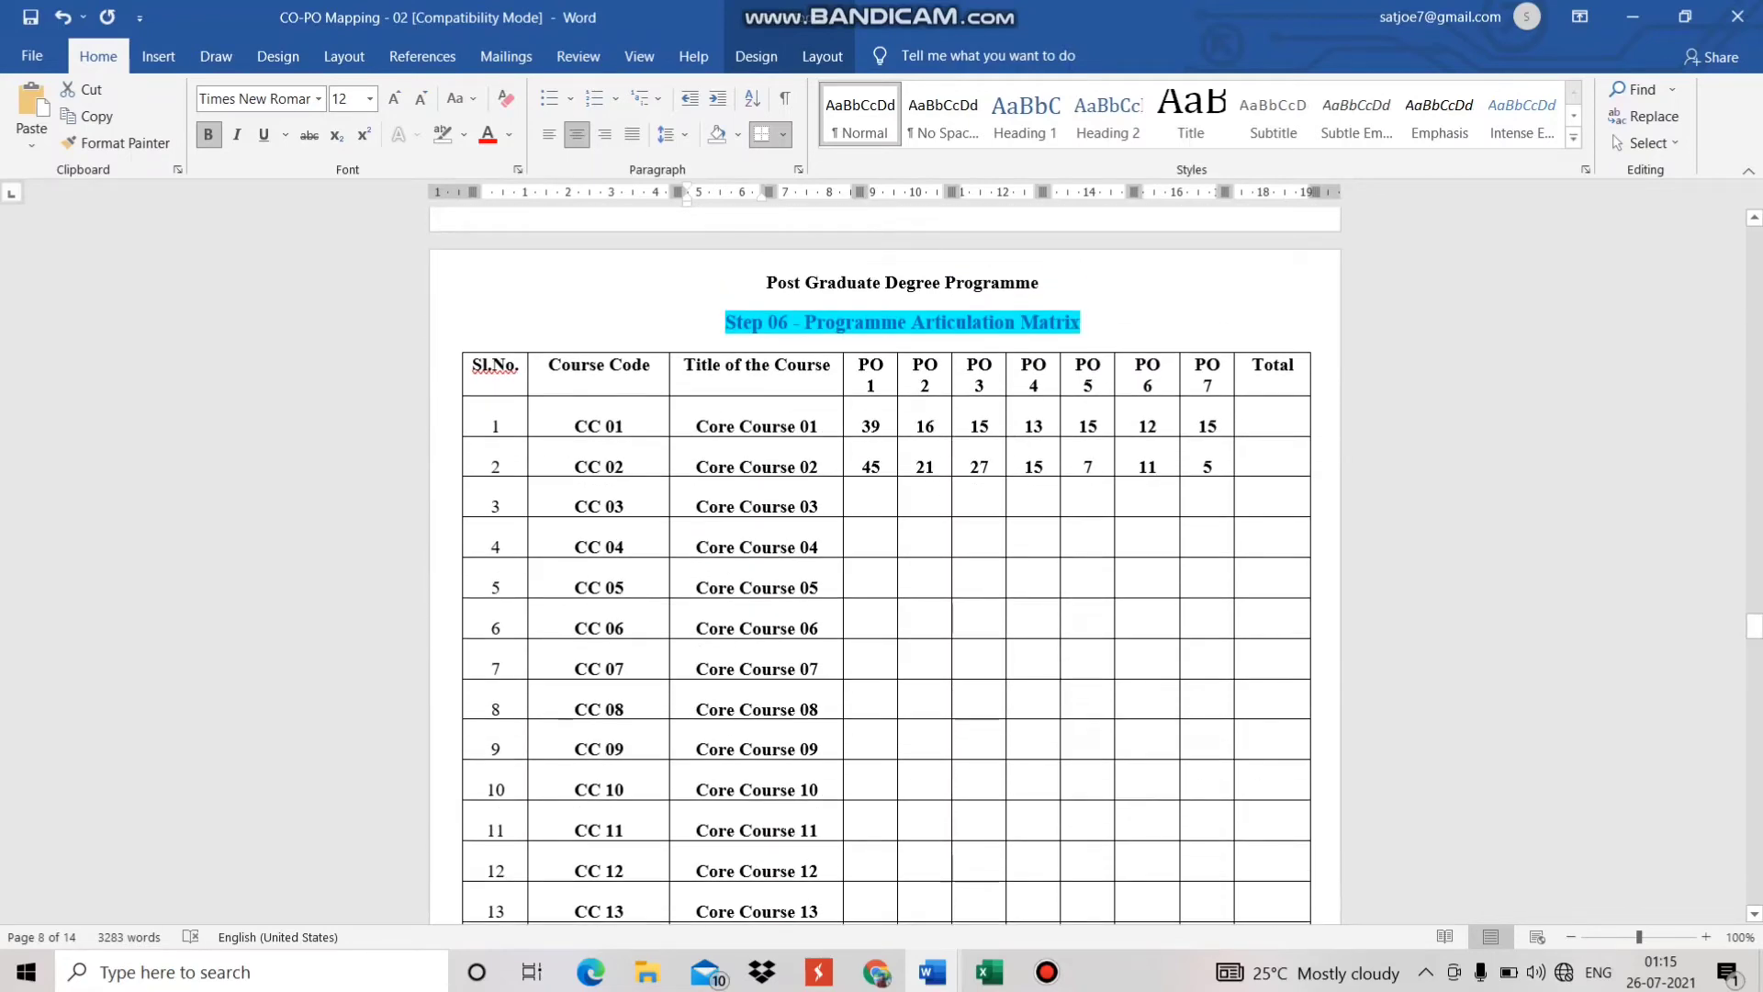
pyautogui.click(870, 506)
pyautogui.hotkey('ctrl', 'v')
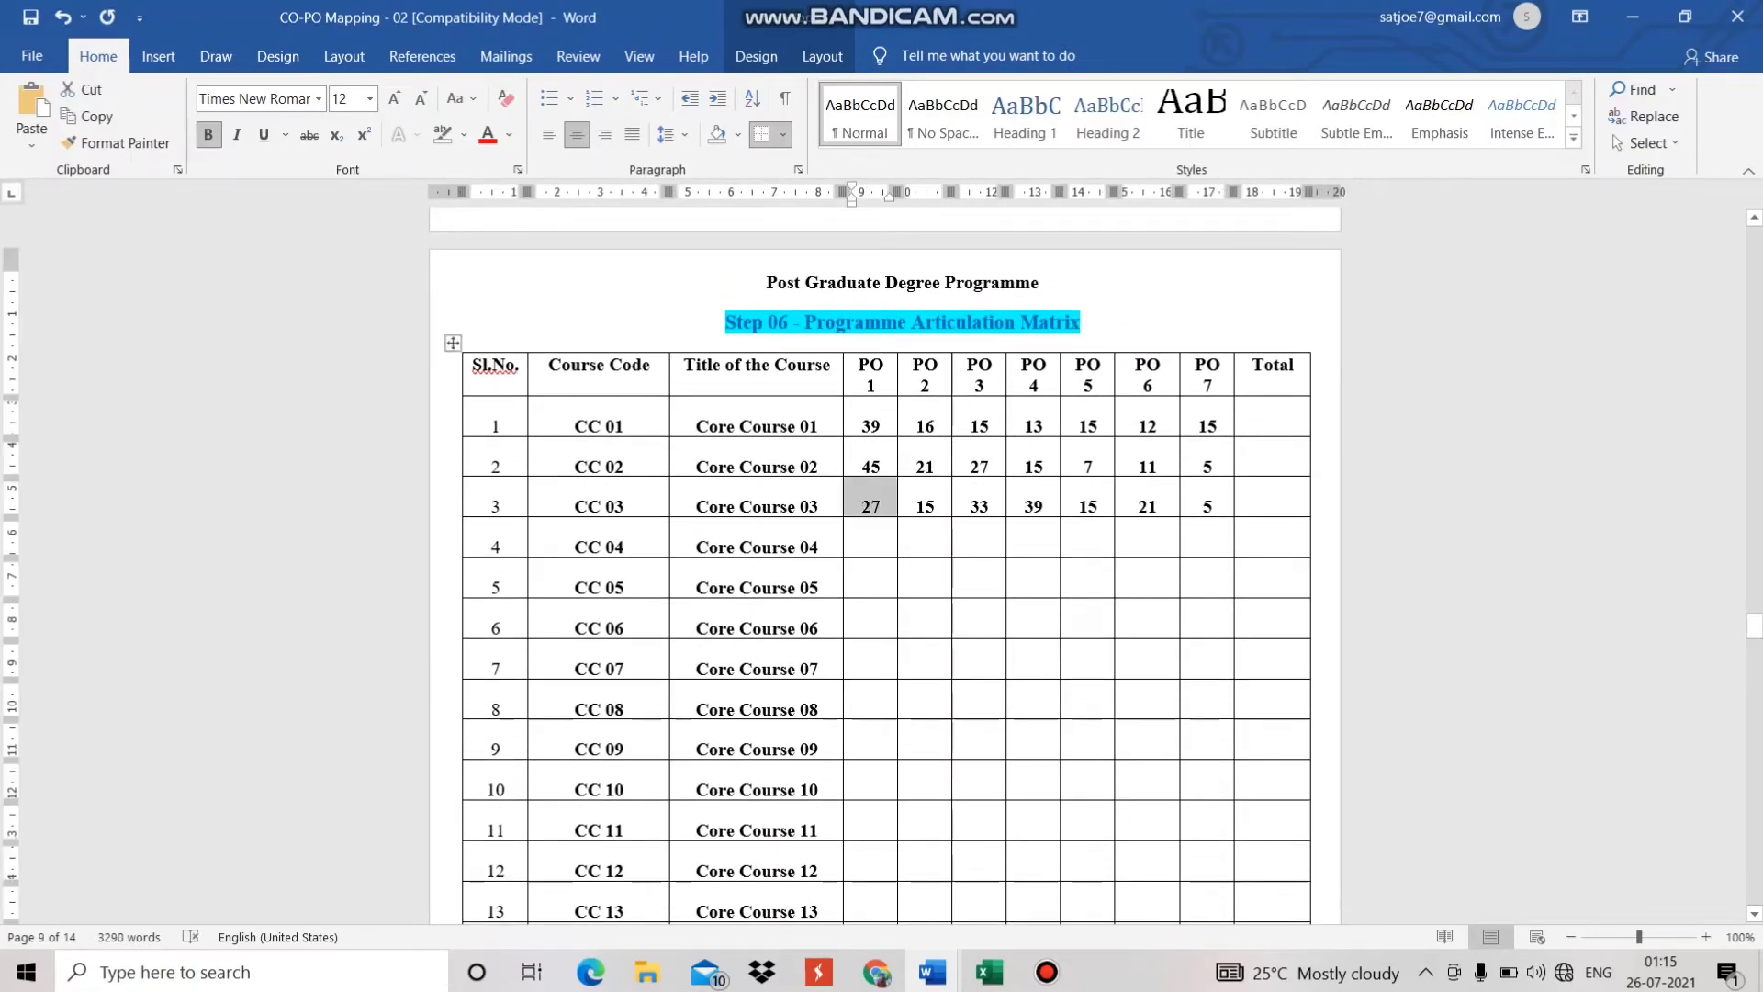
pyautogui.hotkey('ctrl', 's')
# Step: Examine the row-wise totals in the Step 07 table, highlighting the PO values of Core Courses 01, 02, 03 and 23
pyautogui.moveTo(1754, 627); pyautogui.dragTo(1754, 680)
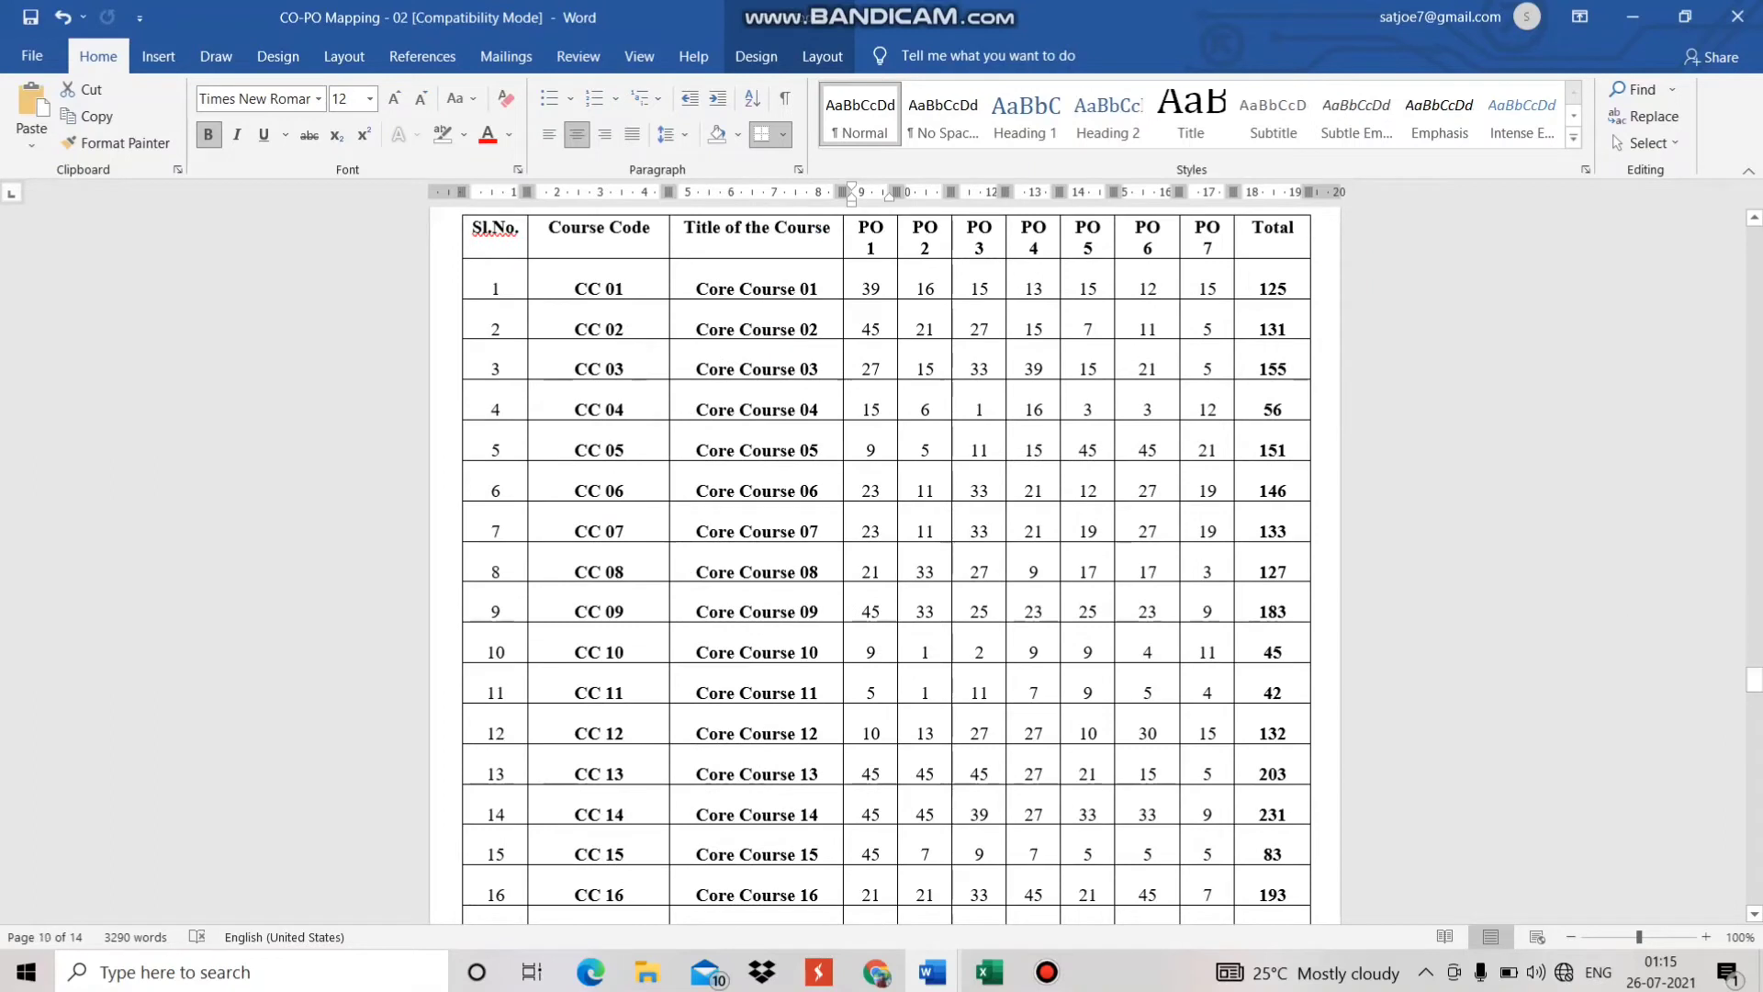
pyautogui.moveTo(868, 286)
pyautogui.mouseDown()
pyautogui.moveTo(873, 410)
pyautogui.moveTo(1208, 410)
pyautogui.moveTo(1208, 919)
pyautogui.moveTo(1208, 211)
pyautogui.mouseUp()
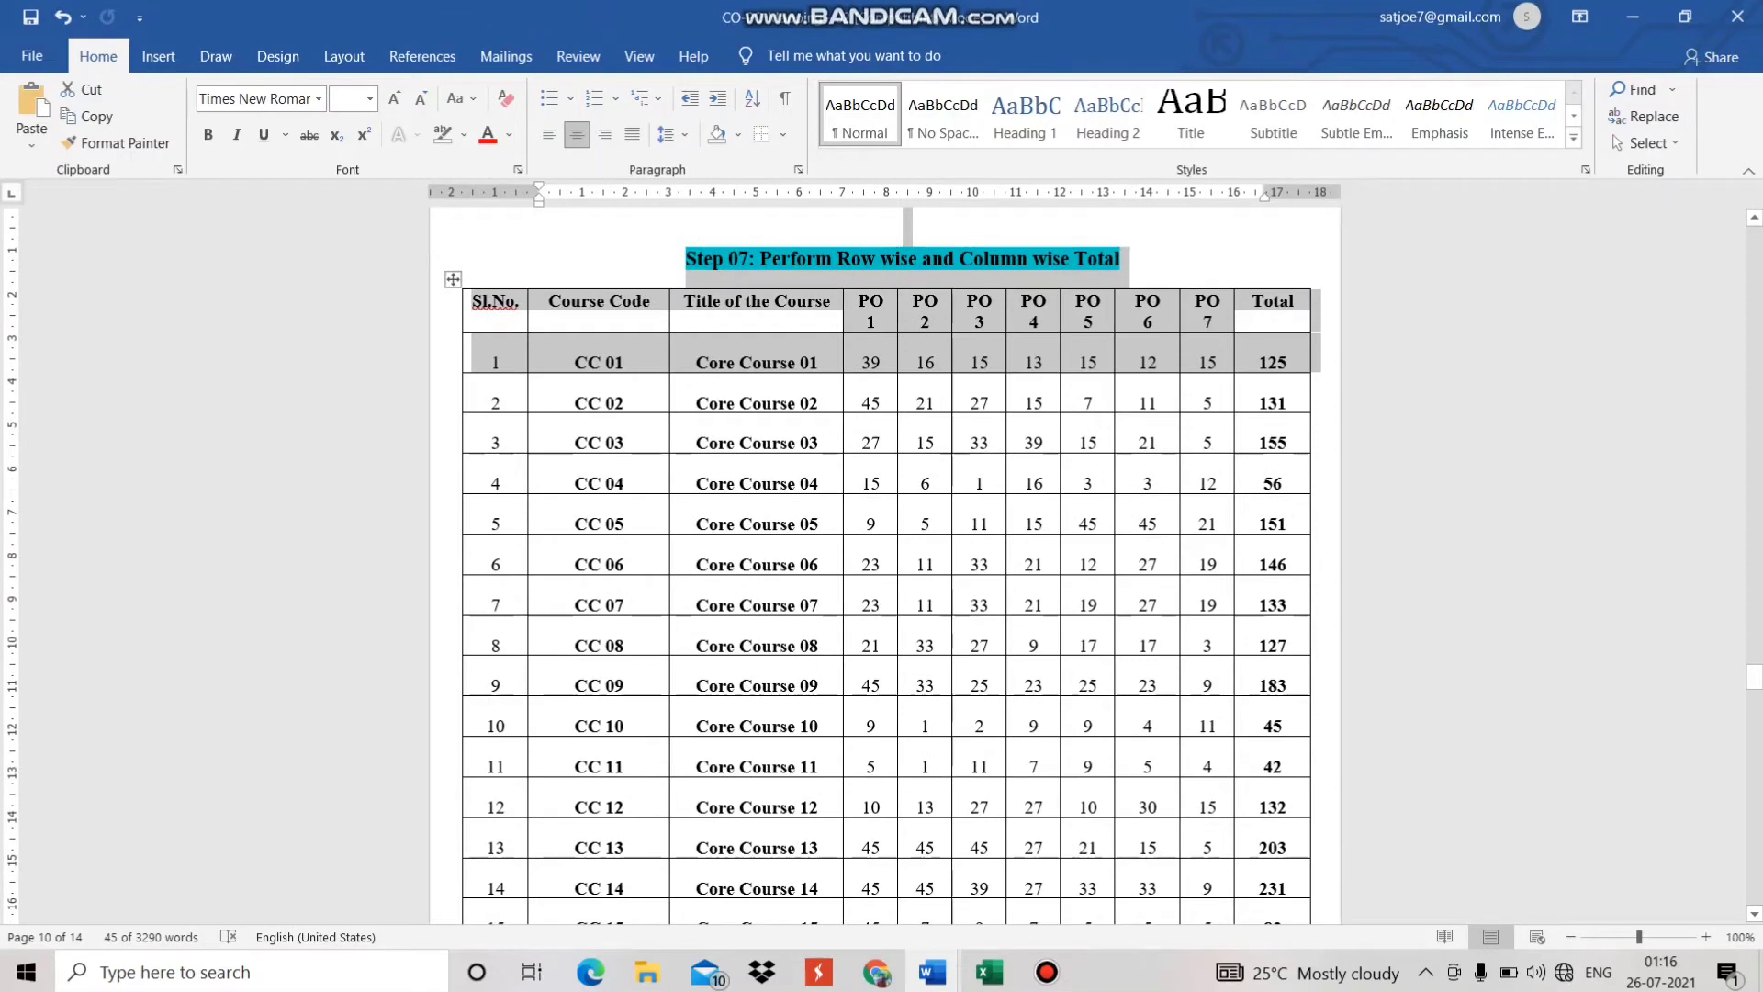
pyautogui.click(1259, 362)
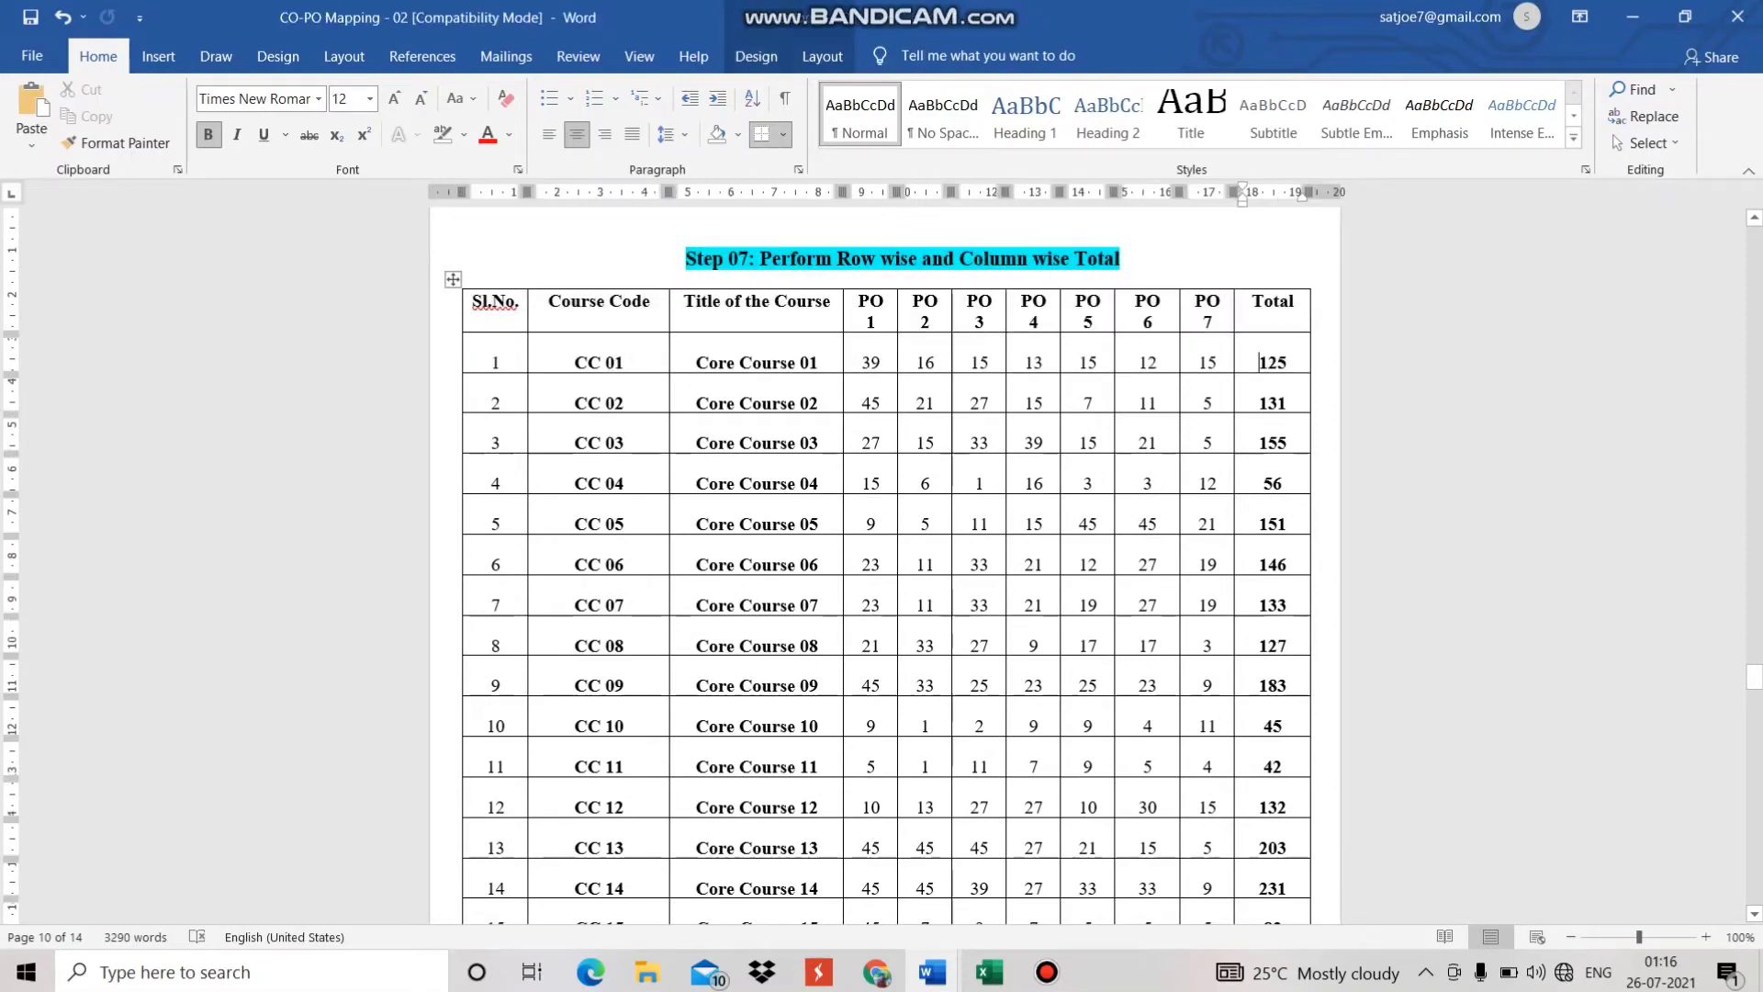
pyautogui.moveTo(868, 353)
pyautogui.mouseDown()
pyautogui.moveTo(992, 362)
pyautogui.moveTo(1274, 440)
pyautogui.moveTo(1088, 441)
pyautogui.moveTo(1208, 441)
pyautogui.moveTo(1208, 362)
pyautogui.mouseUp()
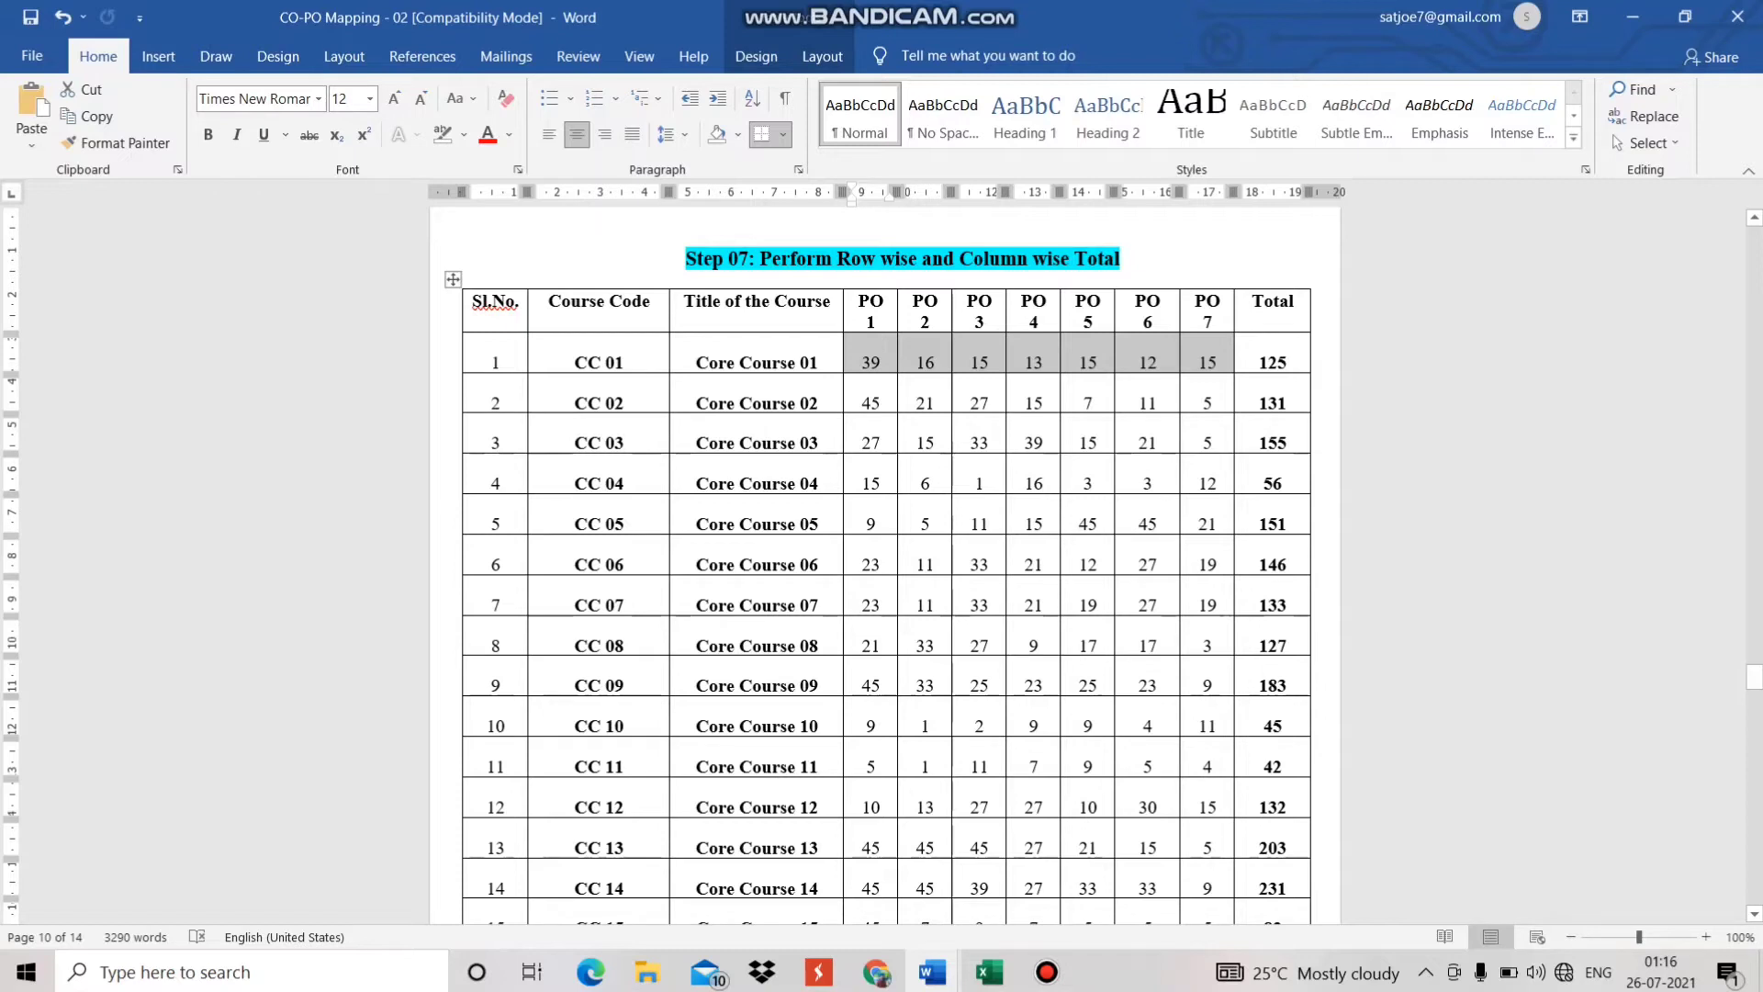
pyautogui.moveTo(863, 399); pyautogui.dragTo(1207, 402)
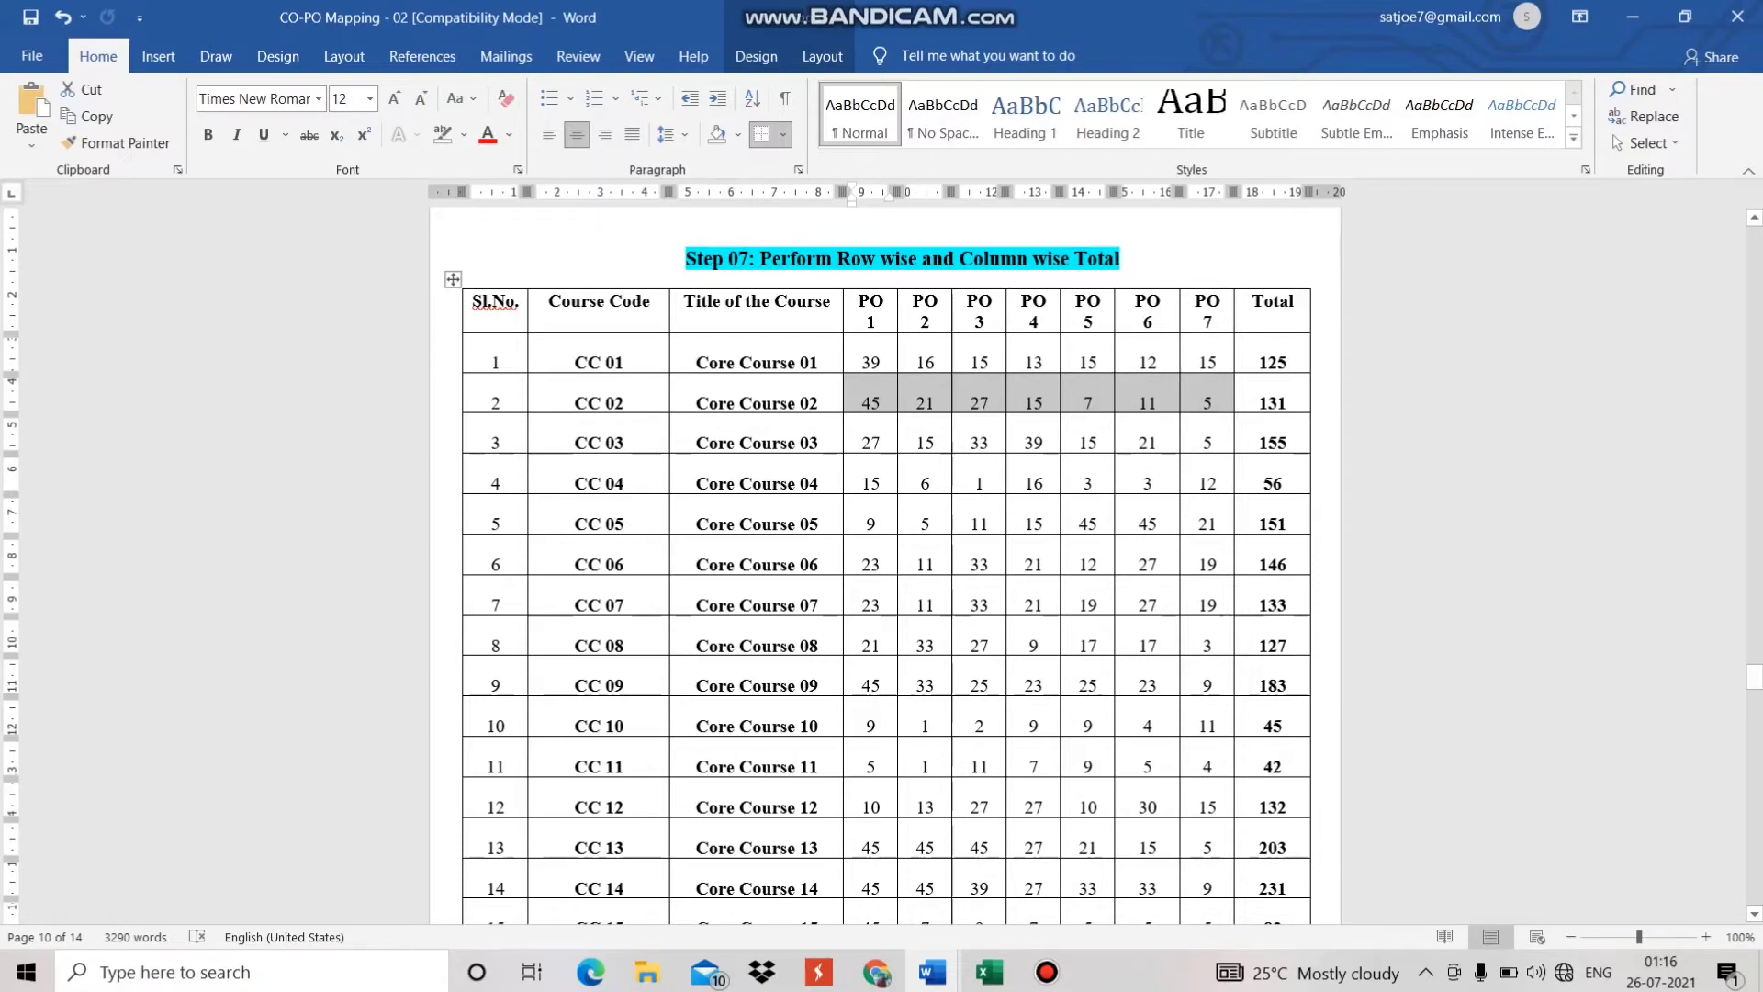
pyautogui.moveTo(863, 443); pyautogui.dragTo(1208, 442)
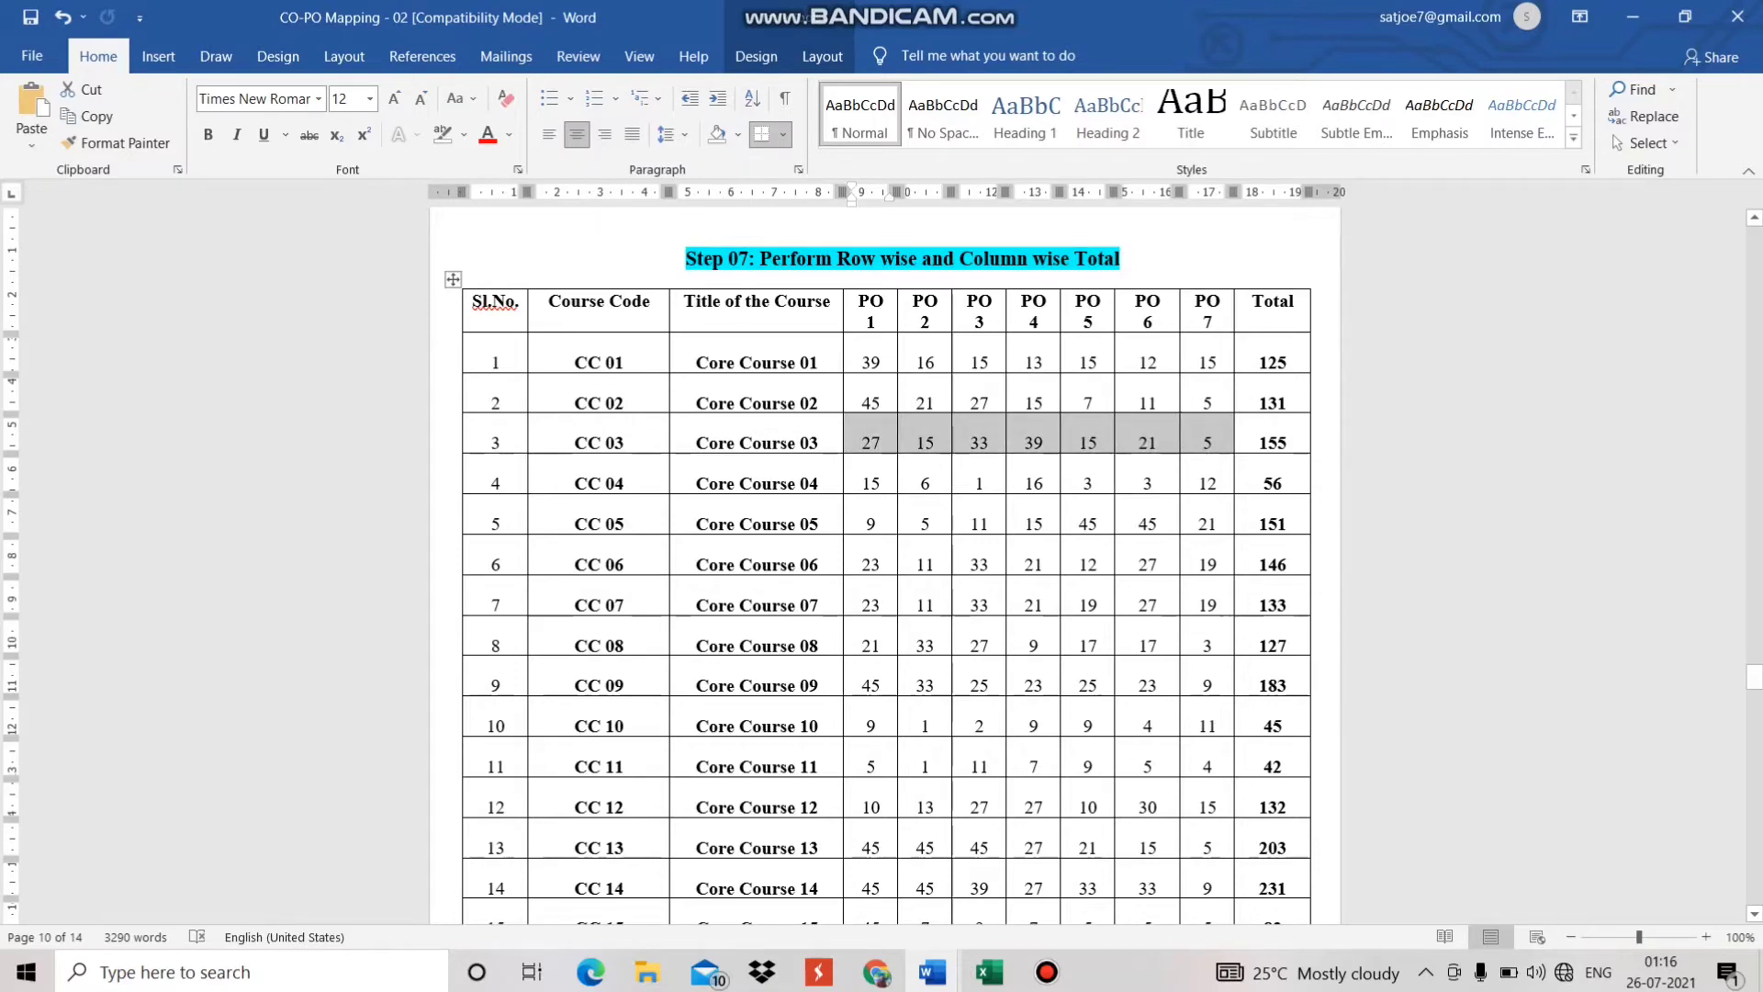
pyautogui.click(864, 483)
pyautogui.scroll(-10, 866, 732)
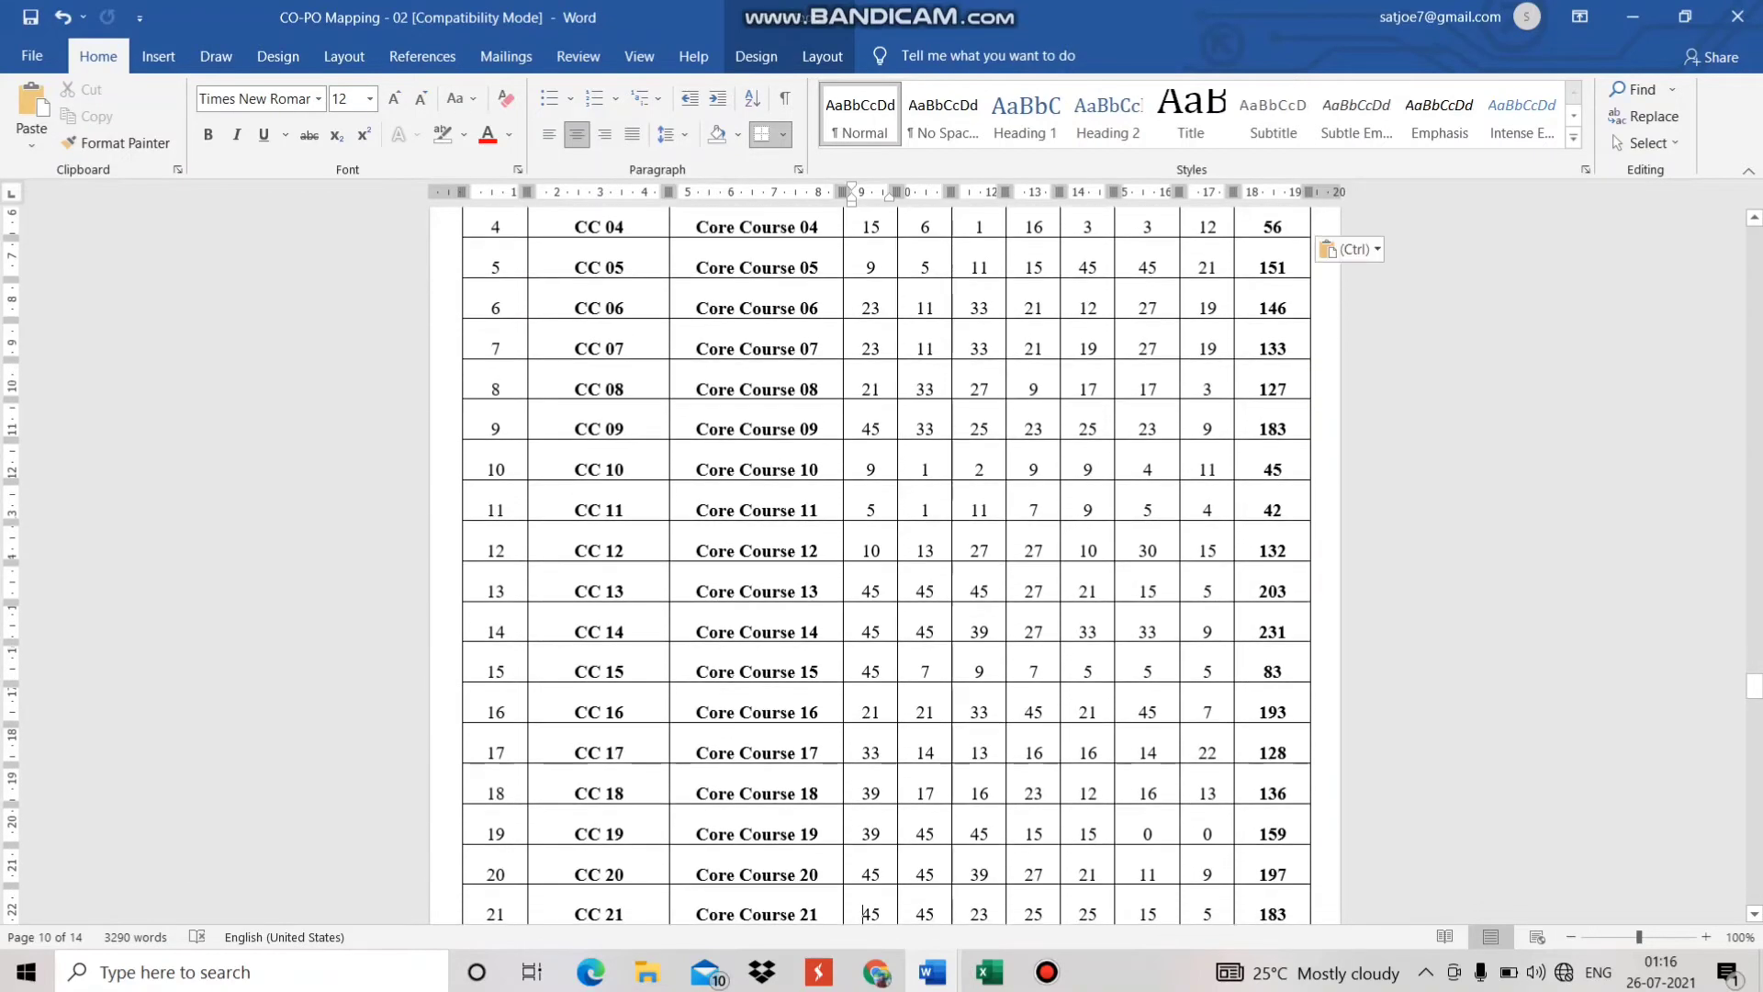
pyautogui.press('Escape')
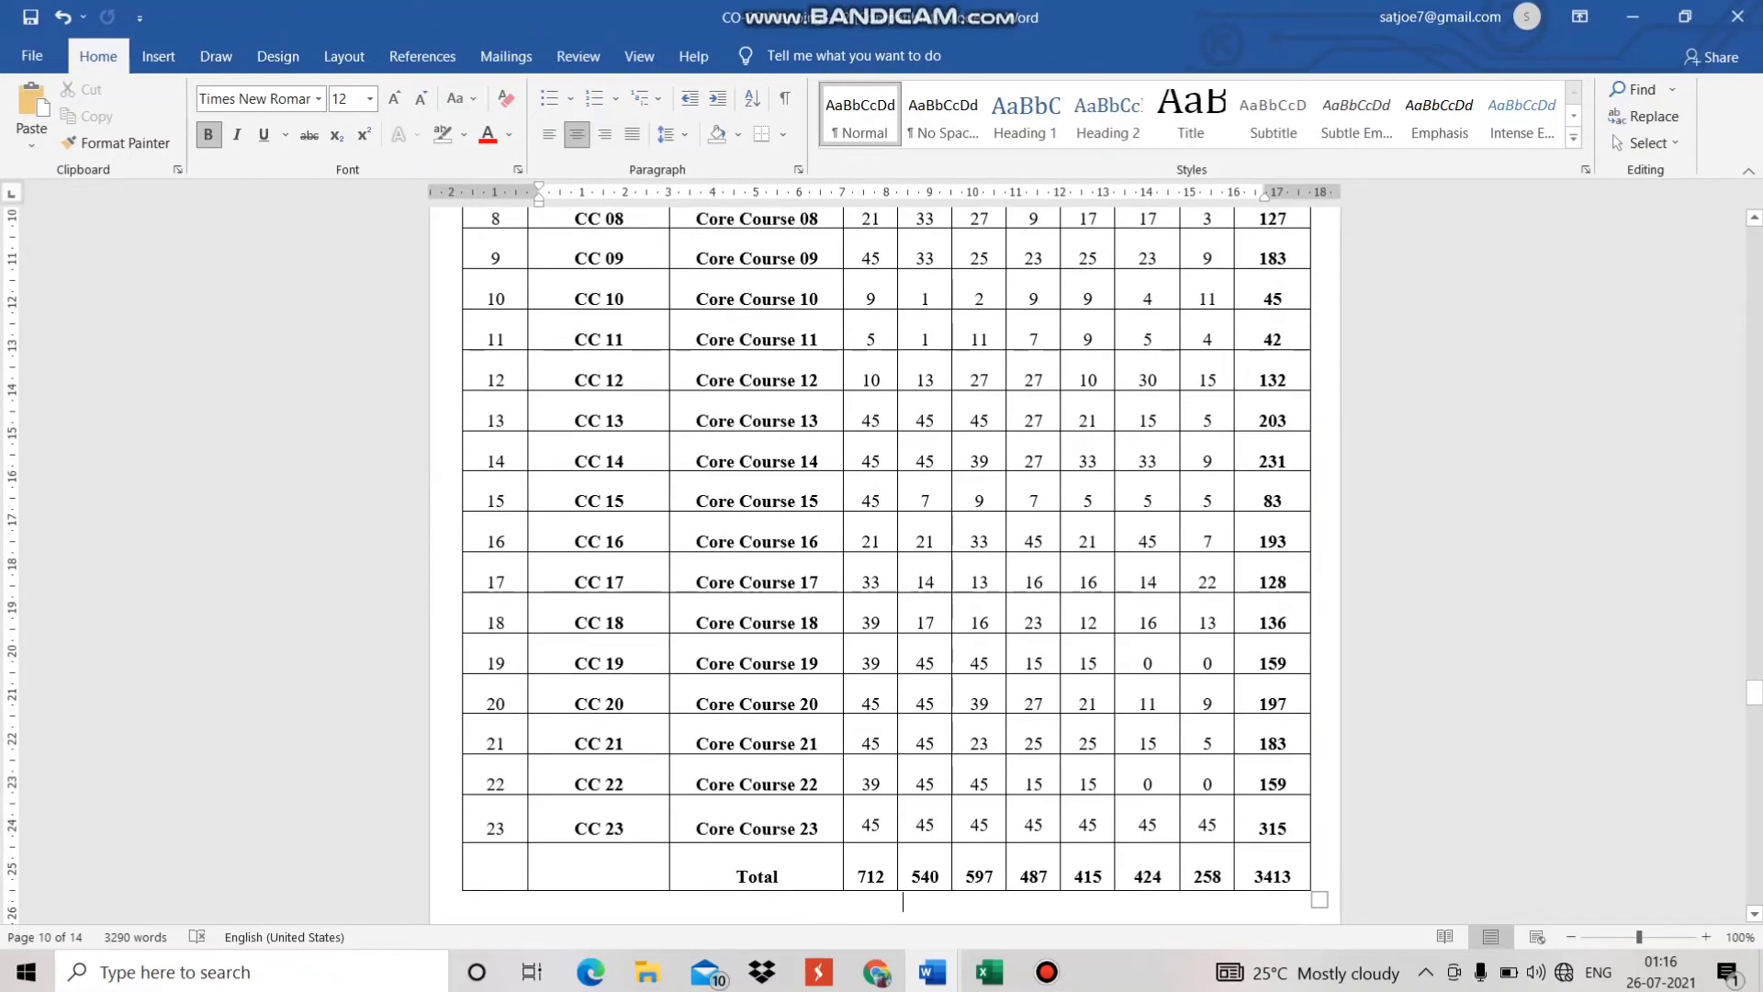
pyautogui.moveTo(866, 808); pyautogui.dragTo(1207, 821)
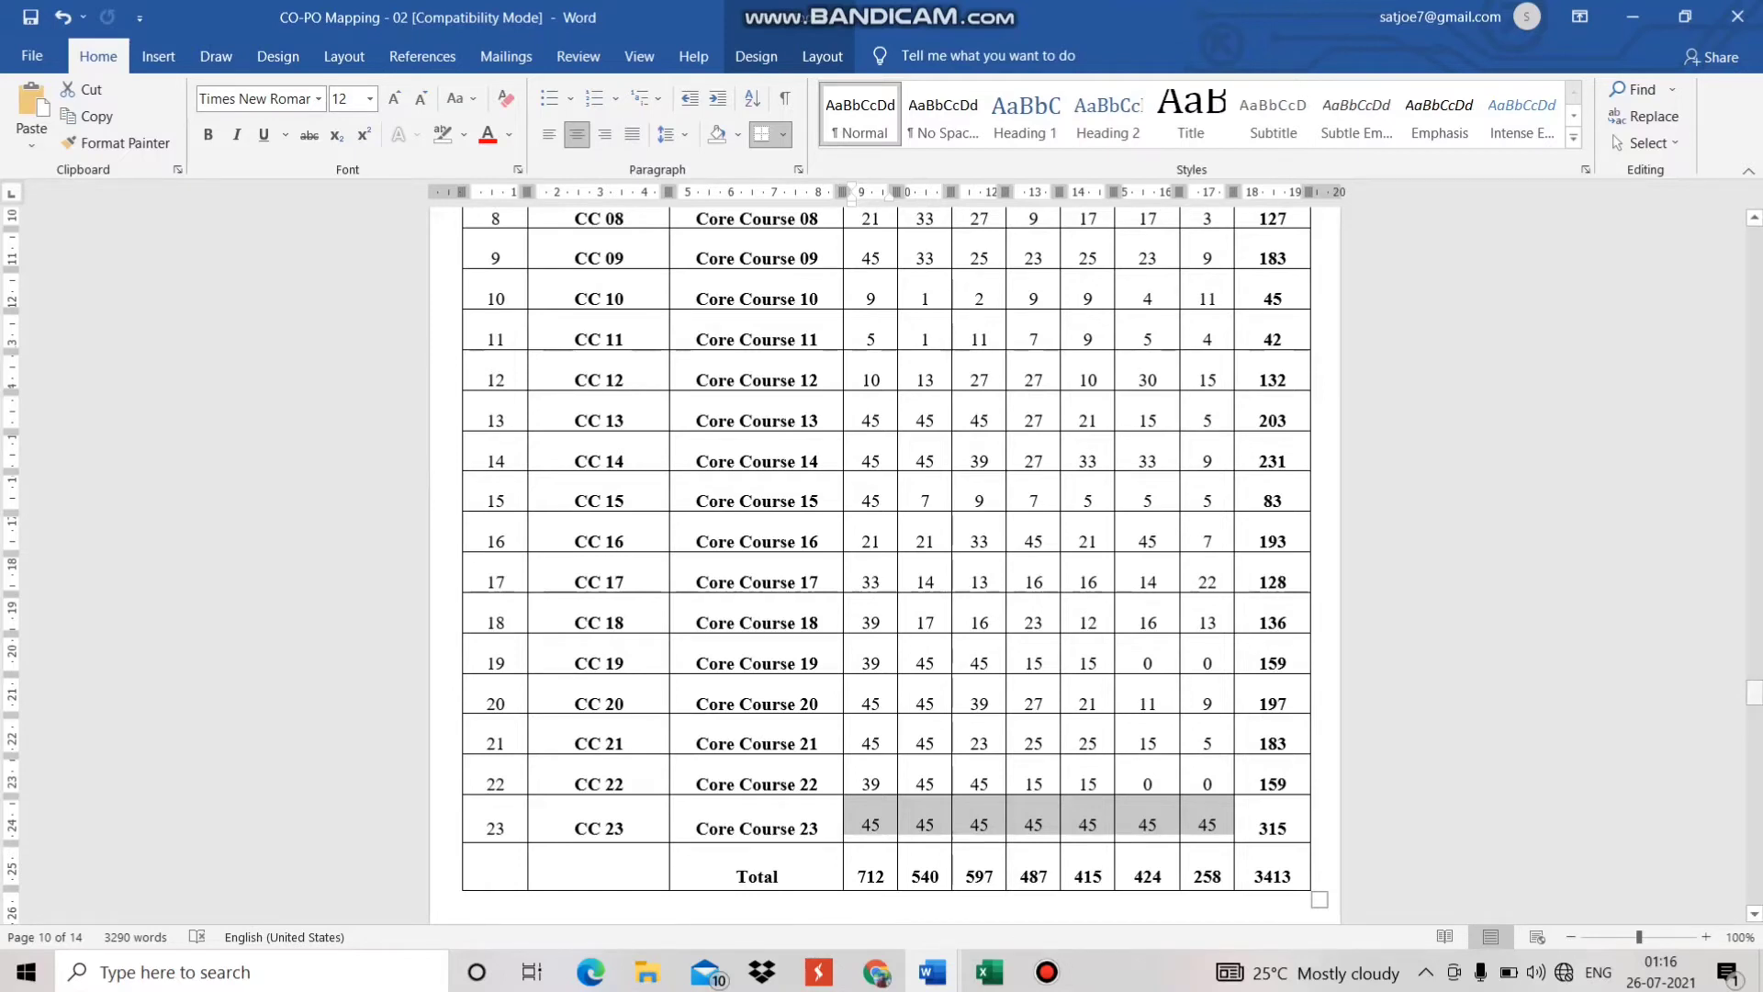
# Step: Examine the PO 1 column of the Step 07 table, highlighting all its course values, and follow the PO 2 column to its total
pyautogui.moveTo(1753, 692); pyautogui.dragTo(1753, 674)
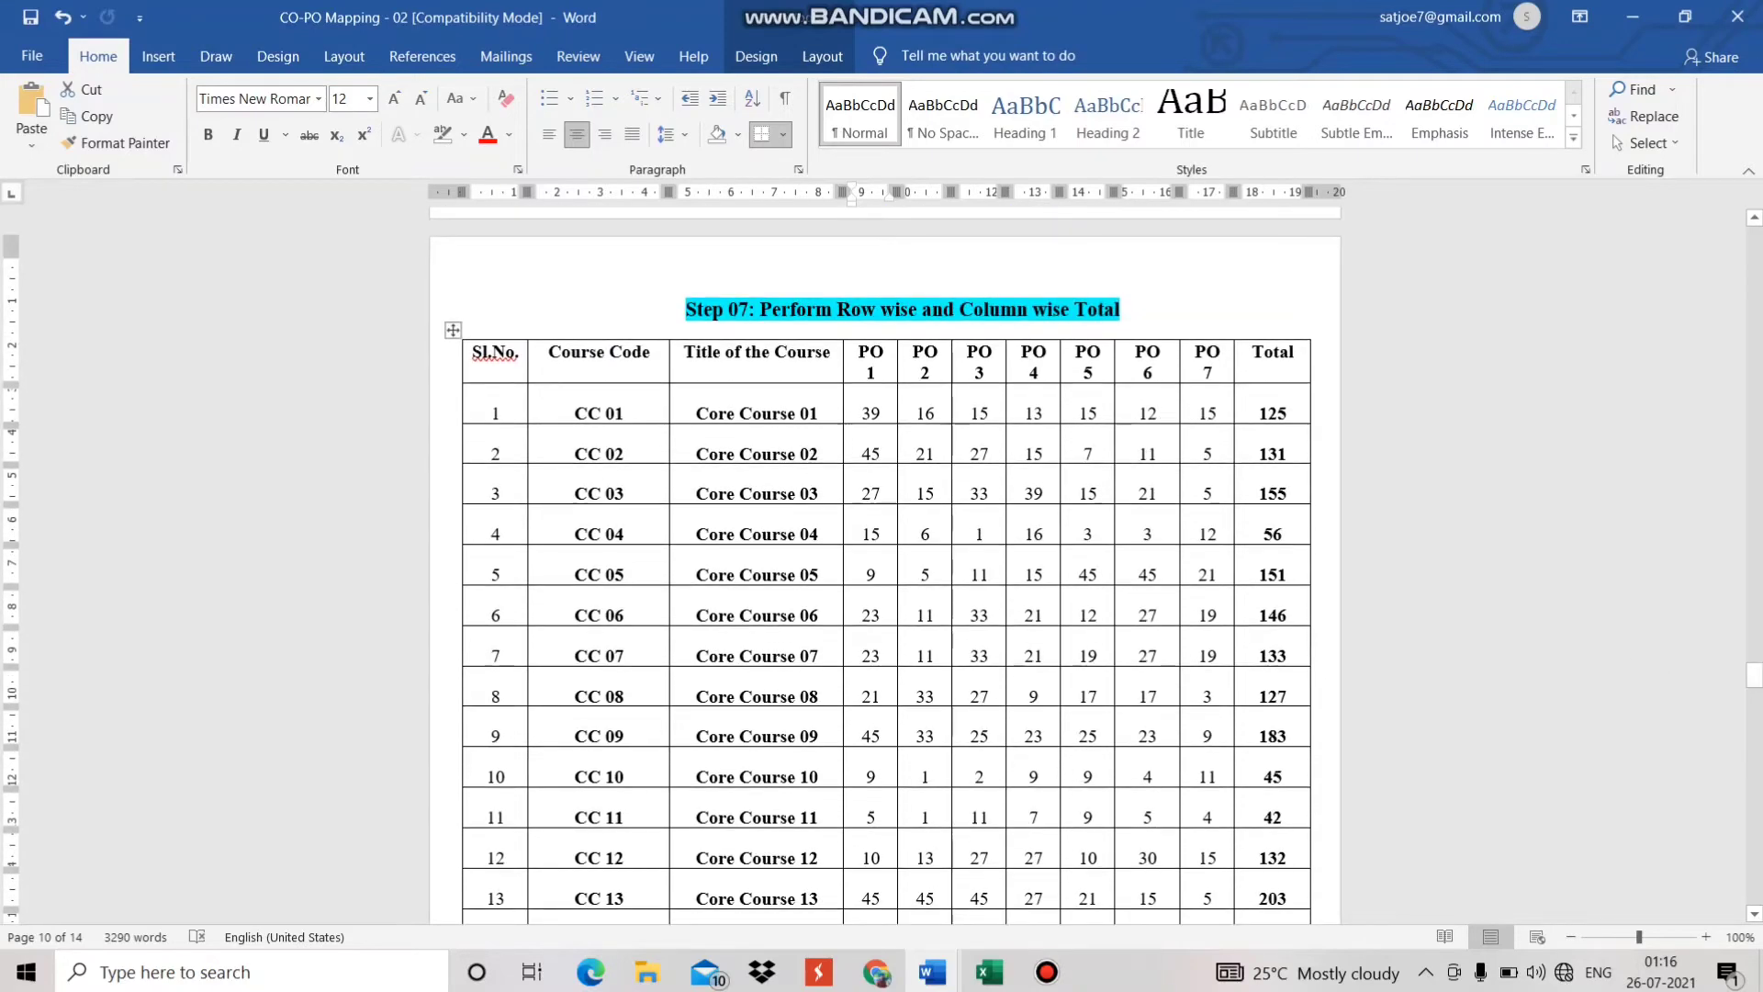
pyautogui.moveTo(870, 413); pyautogui.dragTo(871, 826)
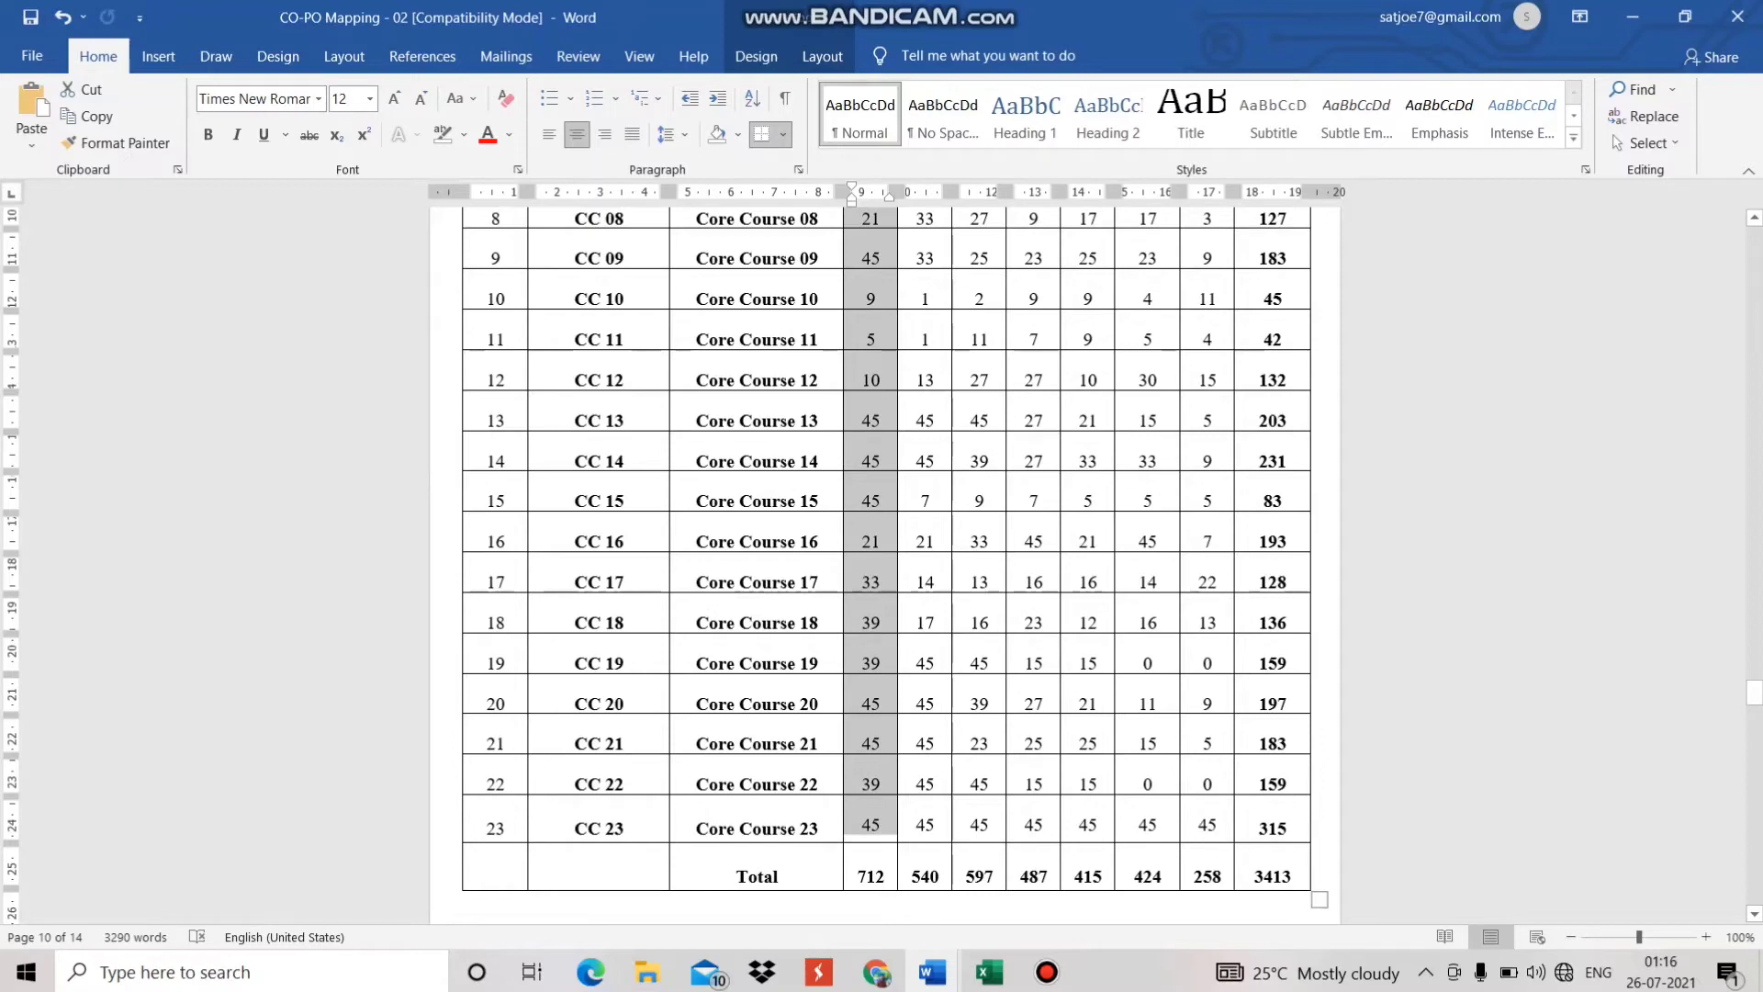
pyautogui.press('Right')
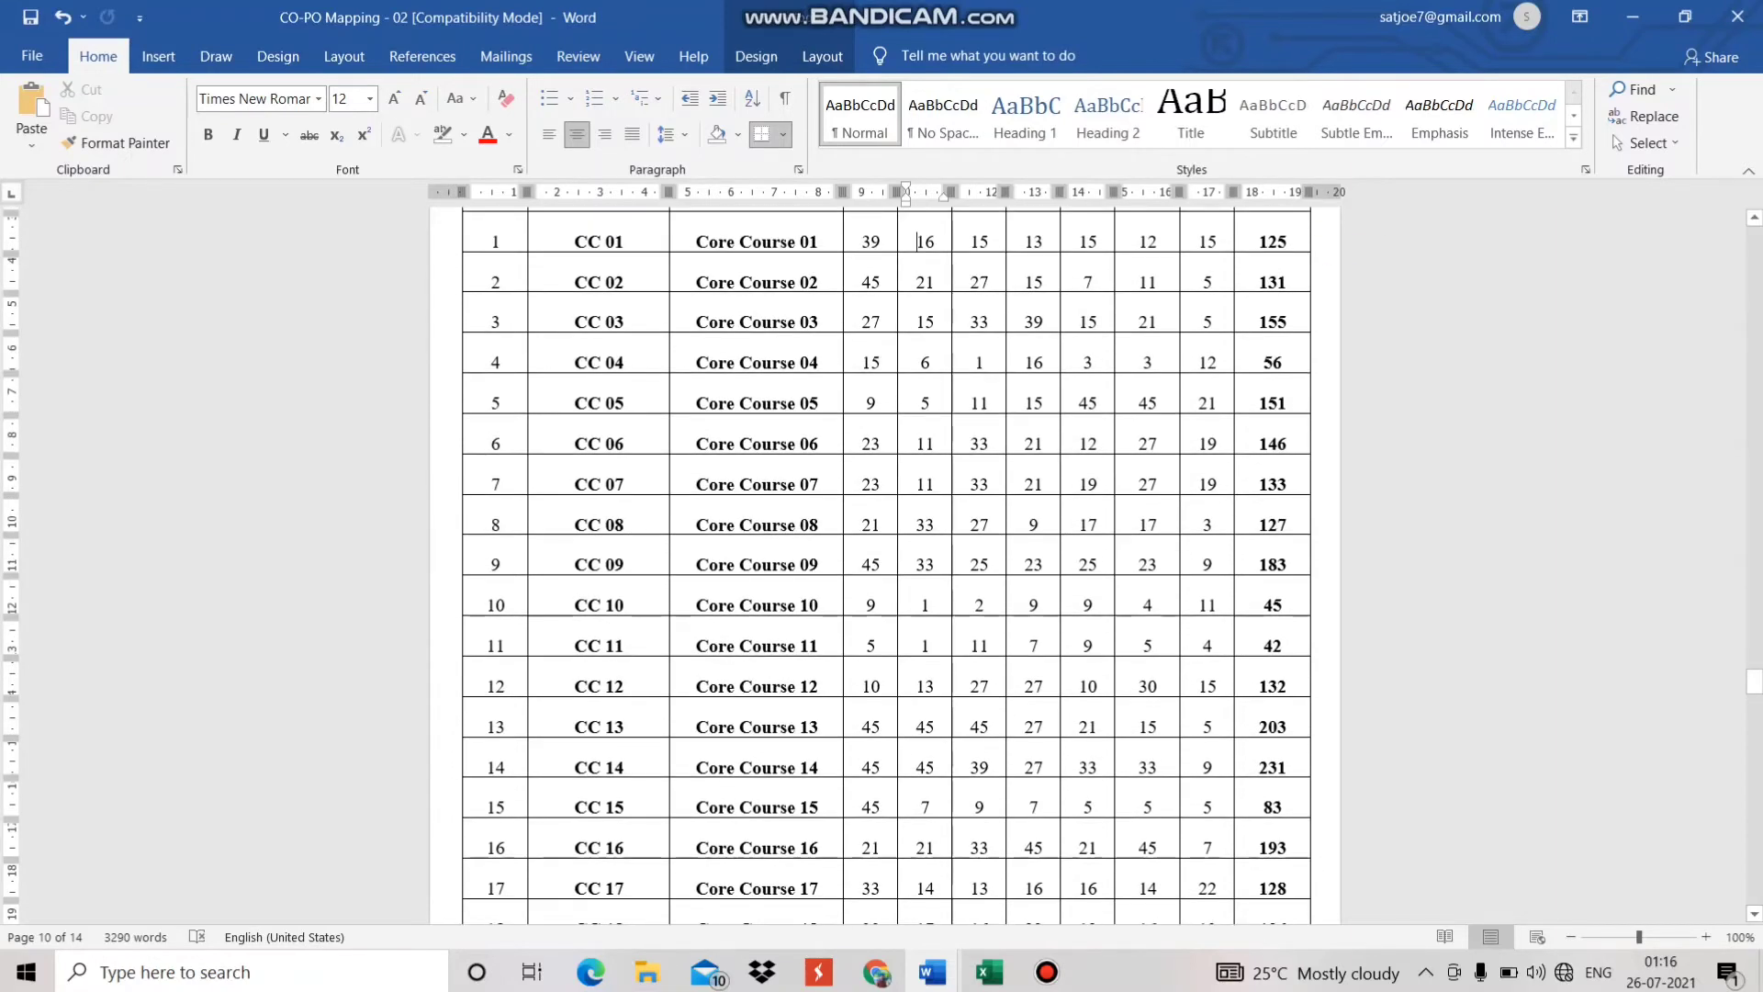
pyautogui.press('Down')
pyautogui.press('Down')
pyautogui.press('Down')
pyautogui.press('Down')
pyautogui.press('Down')
pyautogui.press('Down')
pyautogui.press('Down')
pyautogui.press('Down')
pyautogui.press('Down')
pyautogui.press('Down')
pyautogui.press('Down')
pyautogui.press('Down')
pyautogui.press('Down')
pyautogui.press('Down')
pyautogui.press('Down')
pyautogui.press('Down')
pyautogui.press('Down')
pyautogui.press('Down')
pyautogui.press('Down')
pyautogui.press('Down')
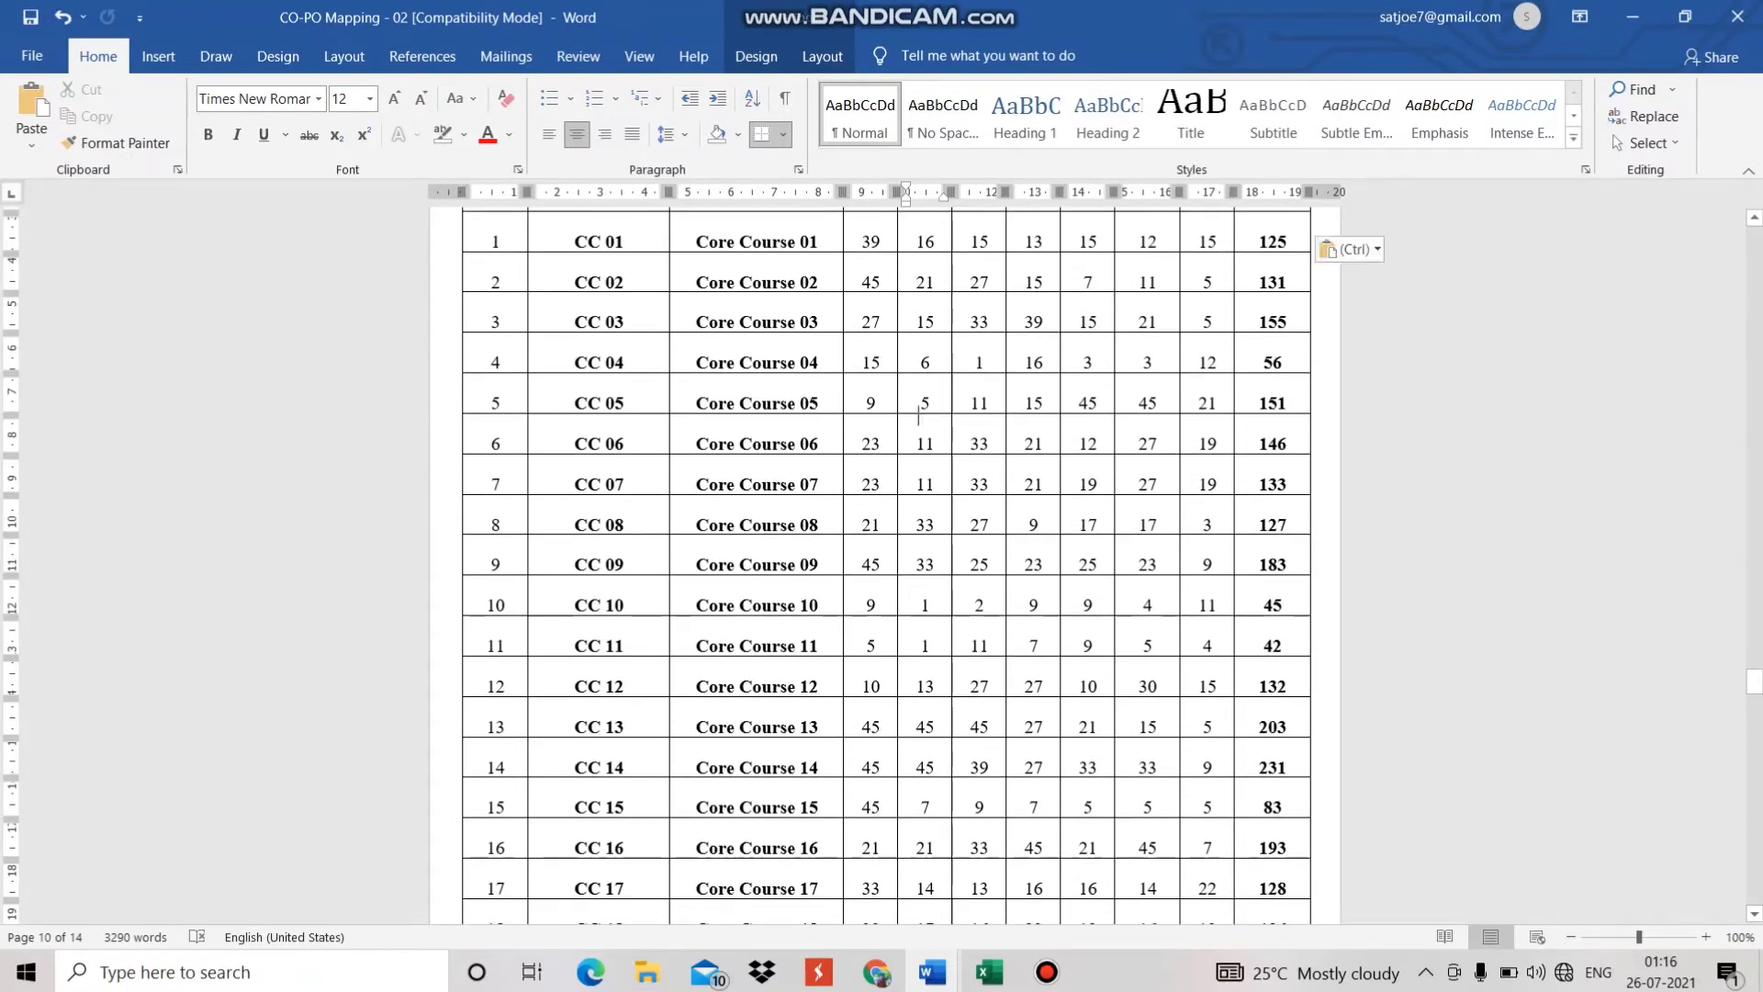
pyautogui.press('Up')
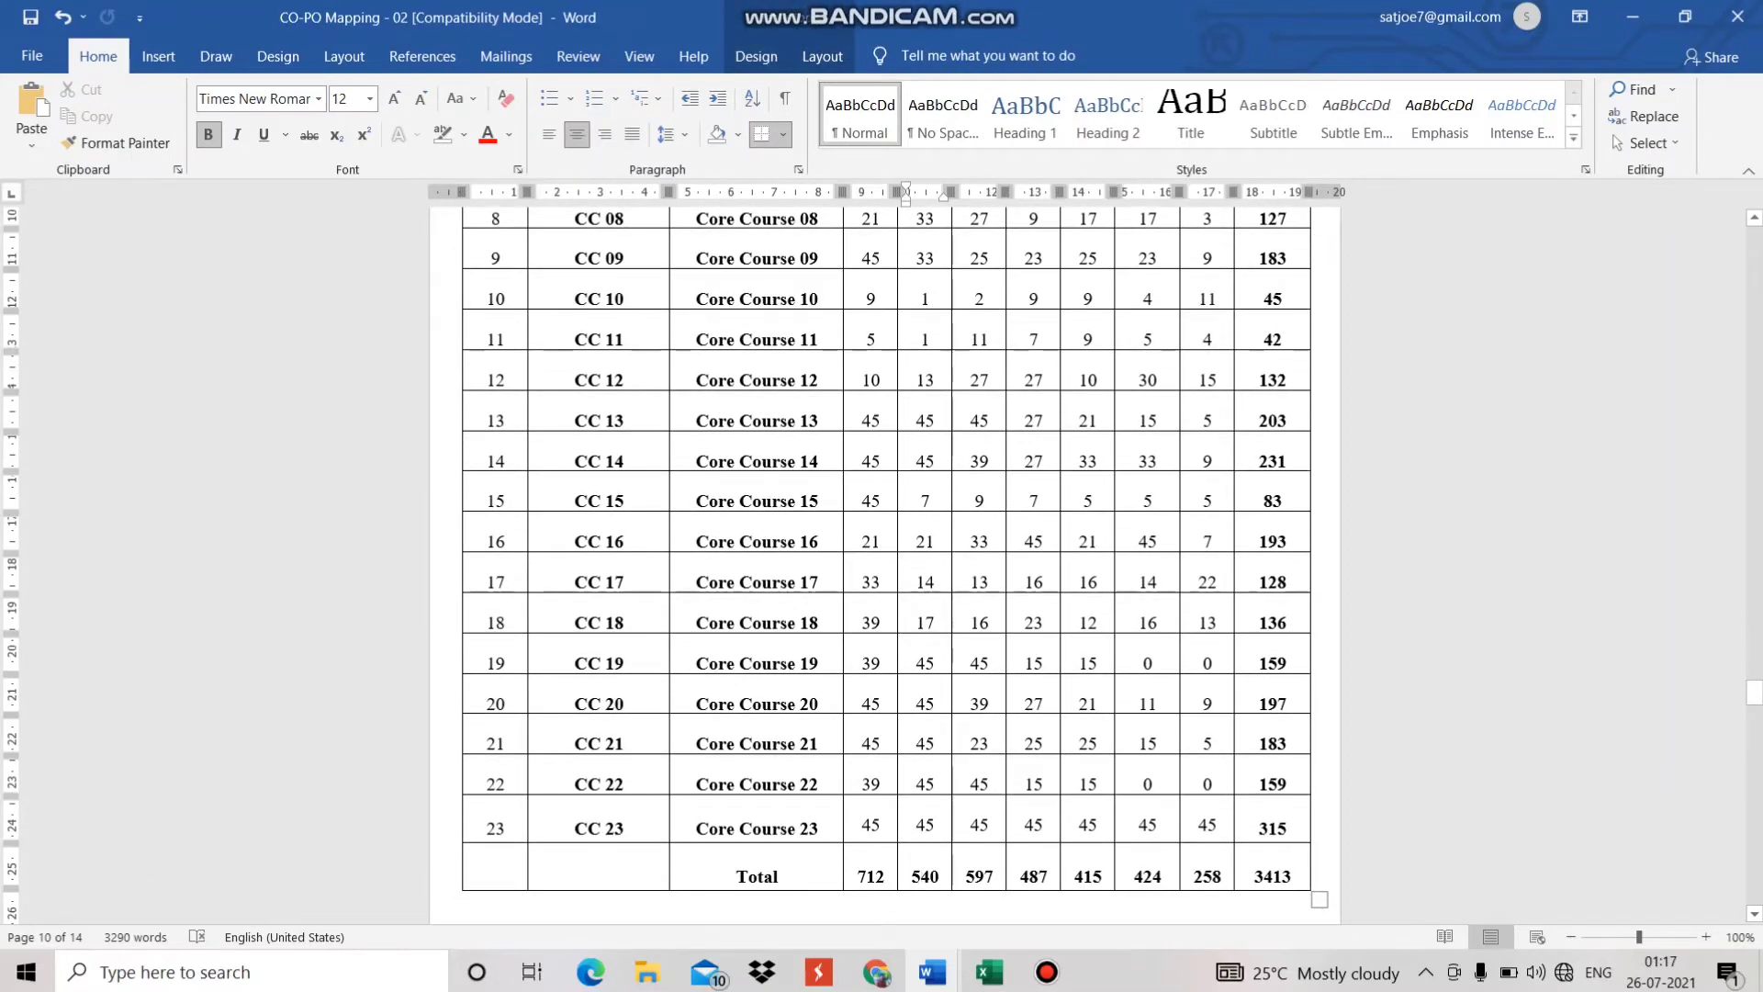
# Step: Examine the column-wise totals from PO 2 to PO 7 and the grand total in the Step 07 Total row
pyautogui.press('Right')
pyautogui.press('Right')
pyautogui.press('Right')
pyautogui.press('Right')
pyautogui.press('Right')
pyautogui.press('Right')
pyautogui.press('Right')
pyautogui.press('Right')
pyautogui.press('Right')
pyautogui.press('Right')
pyautogui.press('Right')
pyautogui.press('Right')
pyautogui.press('Right')
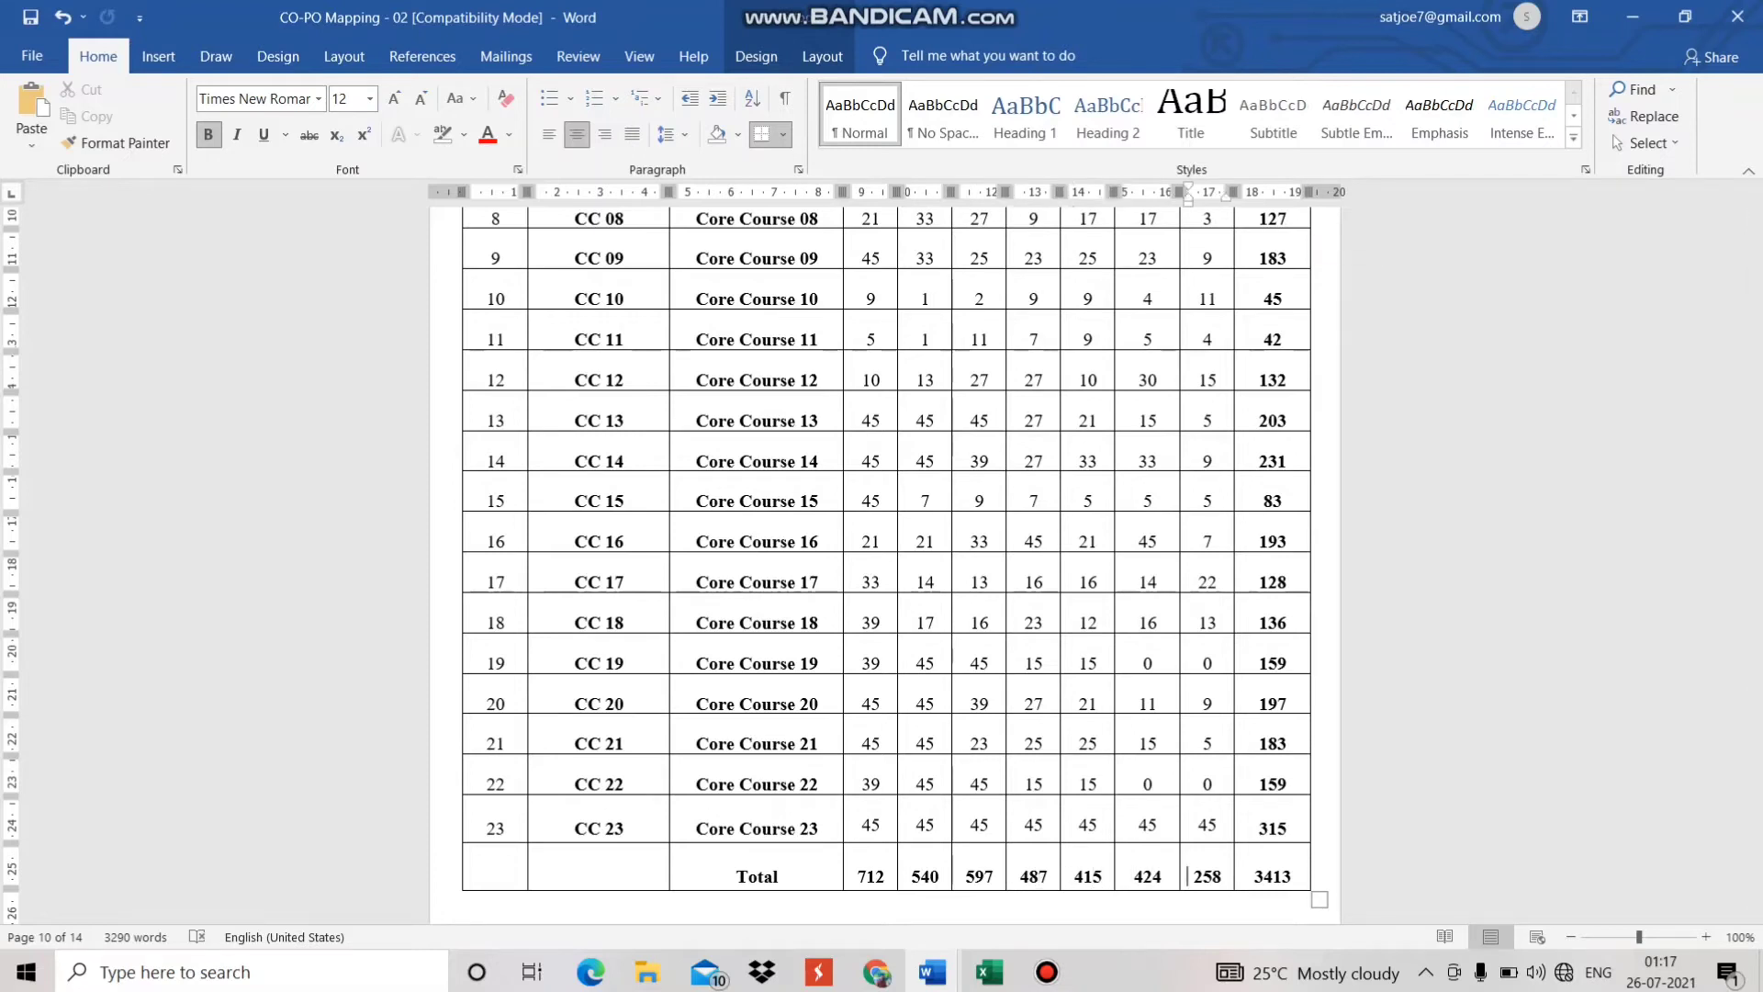
pyautogui.press('Right')
pyautogui.press('Right')
# Step: Look through the Step 08 operations and the completed rows of the Step 09 CO-PO Weightage Matrix
pyautogui.press('Down')
pyautogui.press('Down')
pyautogui.press('Down')
pyautogui.press('Down')
pyautogui.press('Down')
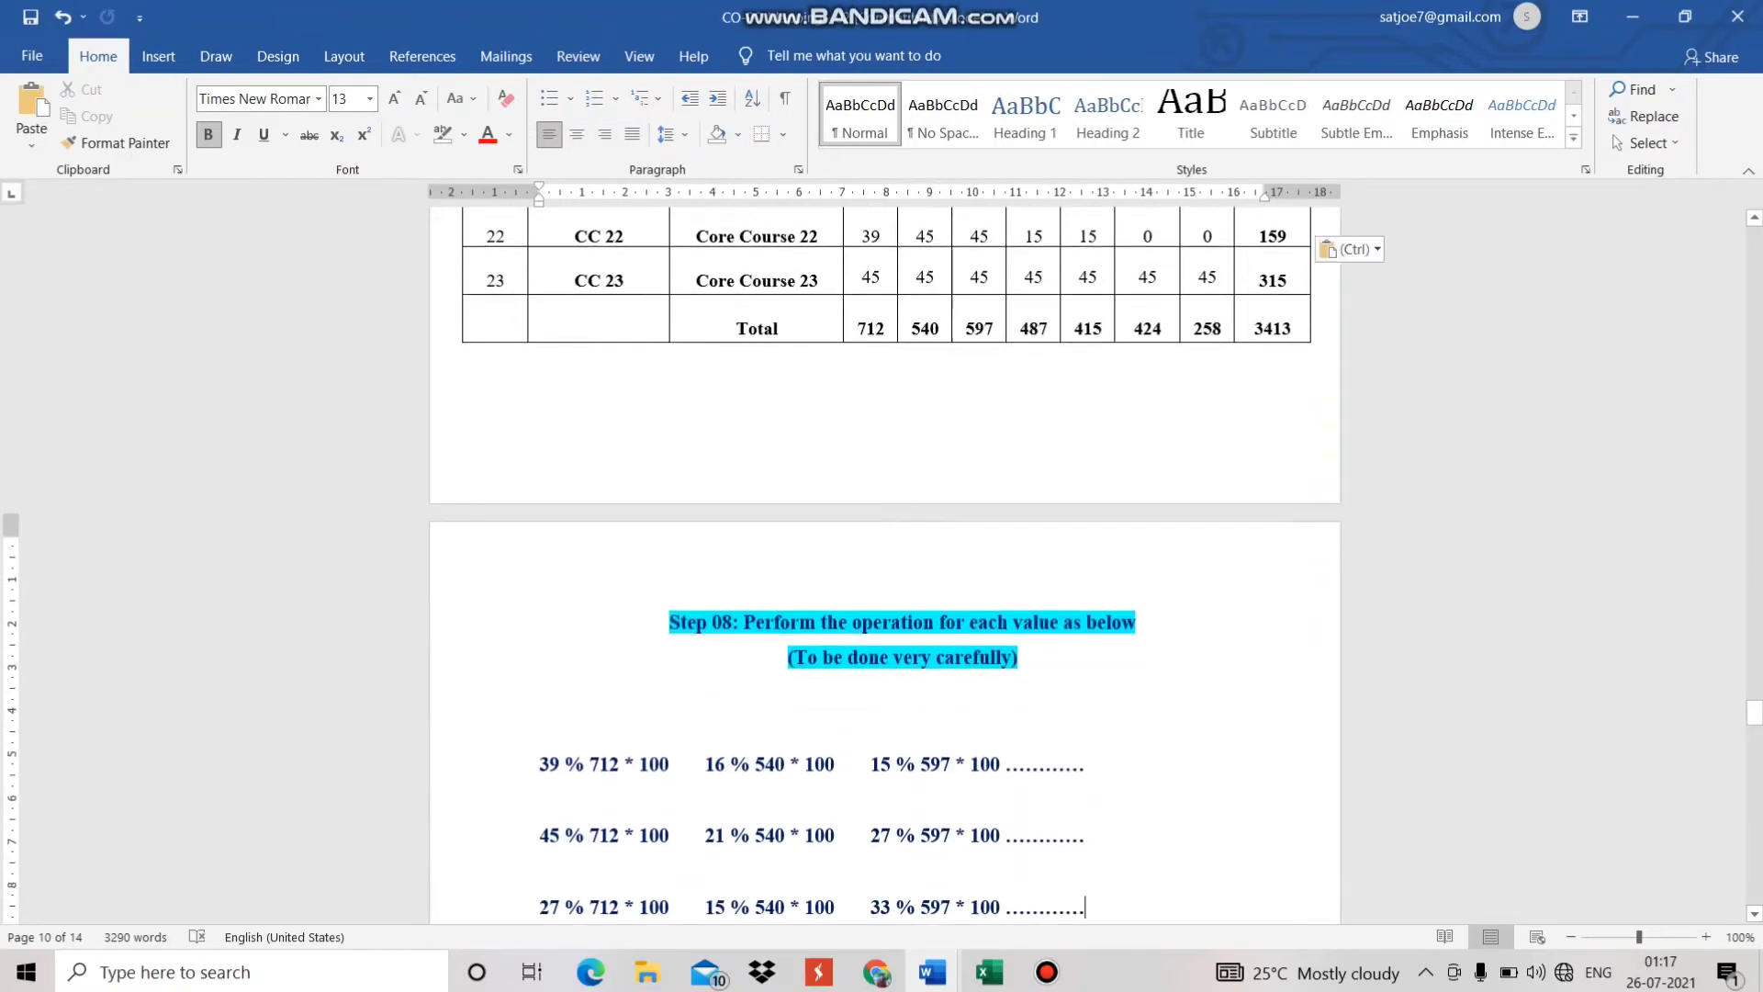
pyautogui.press('Down')
pyautogui.press('Down')
pyautogui.press('Down')
pyautogui.press('Down')
pyautogui.press('Down')
pyautogui.press('Down')
pyautogui.press('Down')
pyautogui.press('Down')
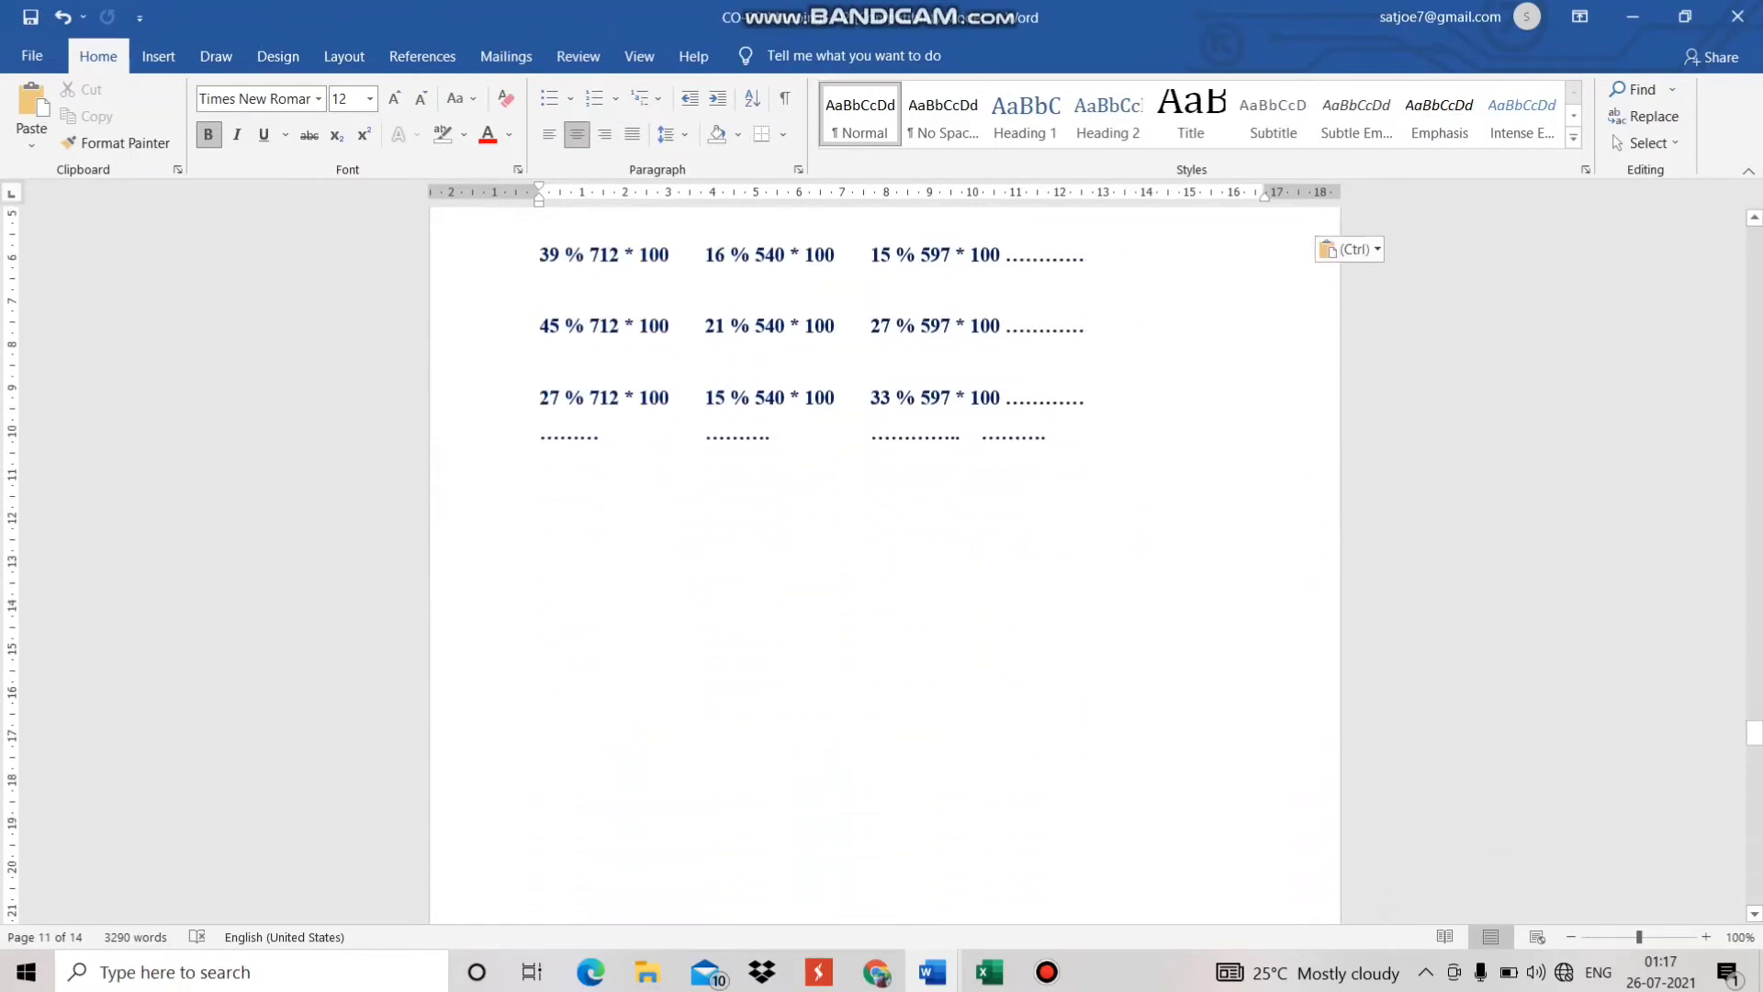
pyautogui.press('Down')
pyautogui.press('Down')
pyautogui.press('Down')
pyautogui.press('Down')
pyautogui.press('Down')
pyautogui.press('Down')
pyautogui.press('Down')
pyautogui.press('Down')
pyautogui.press('Down')
pyautogui.press('Down')
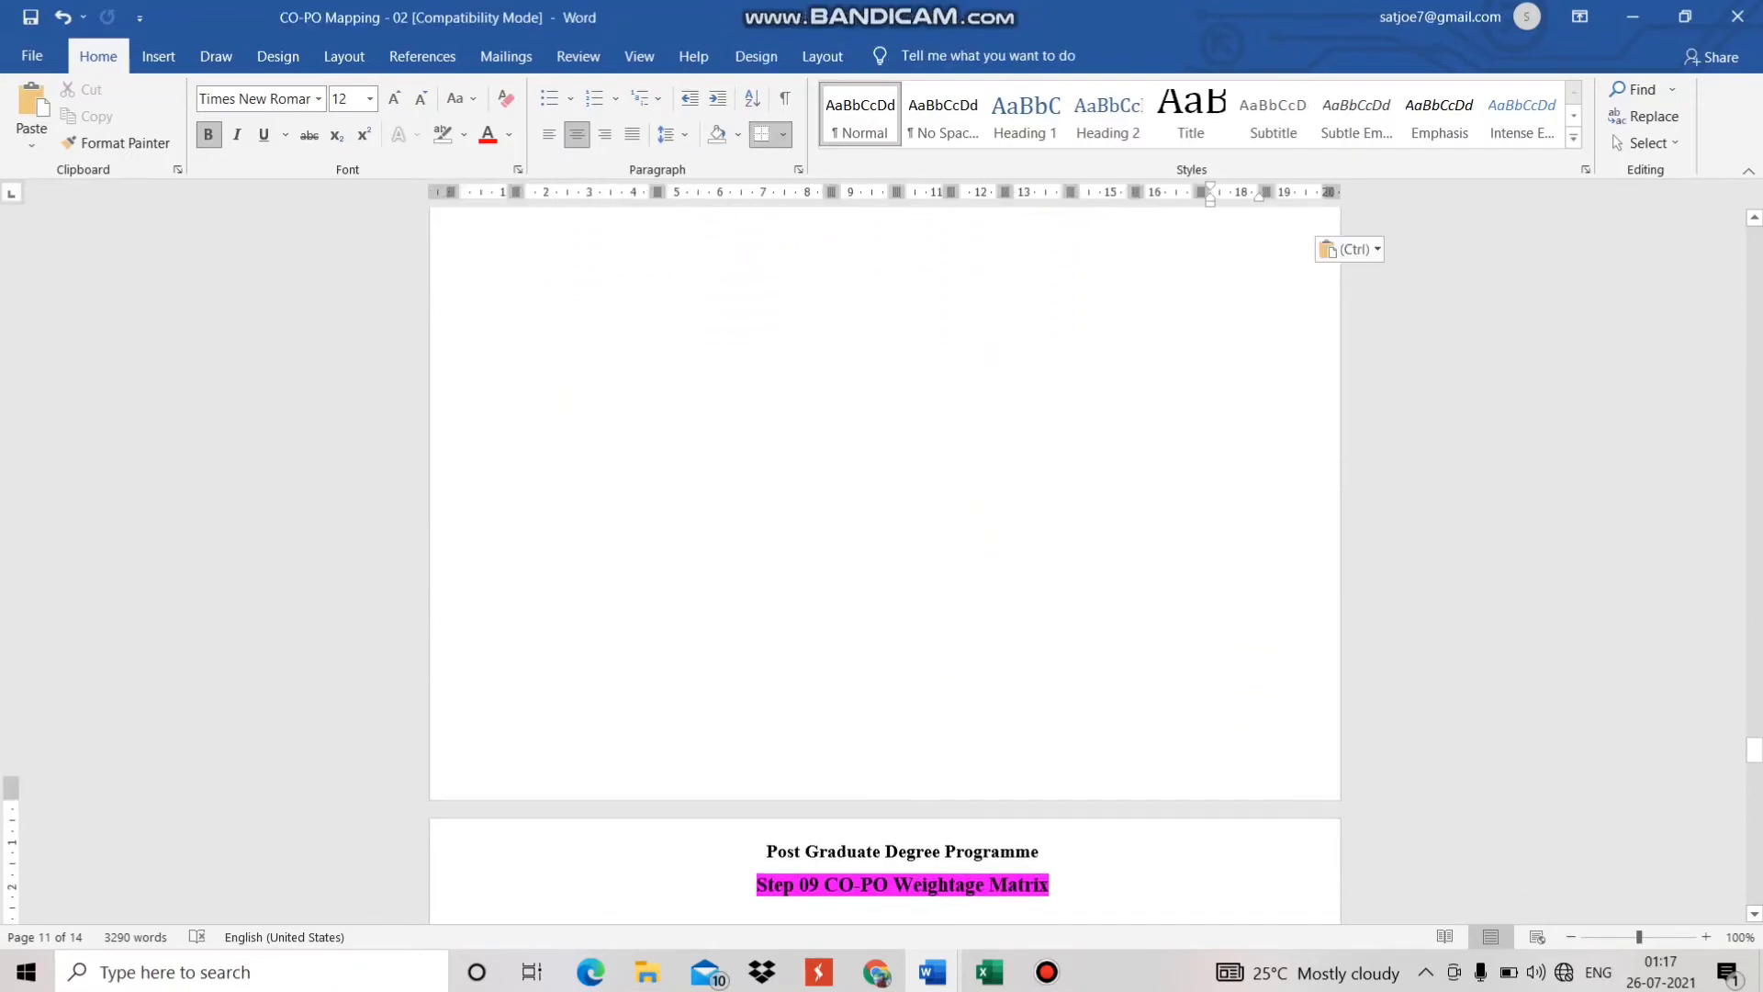
pyautogui.scroll(-1, 884, 564)
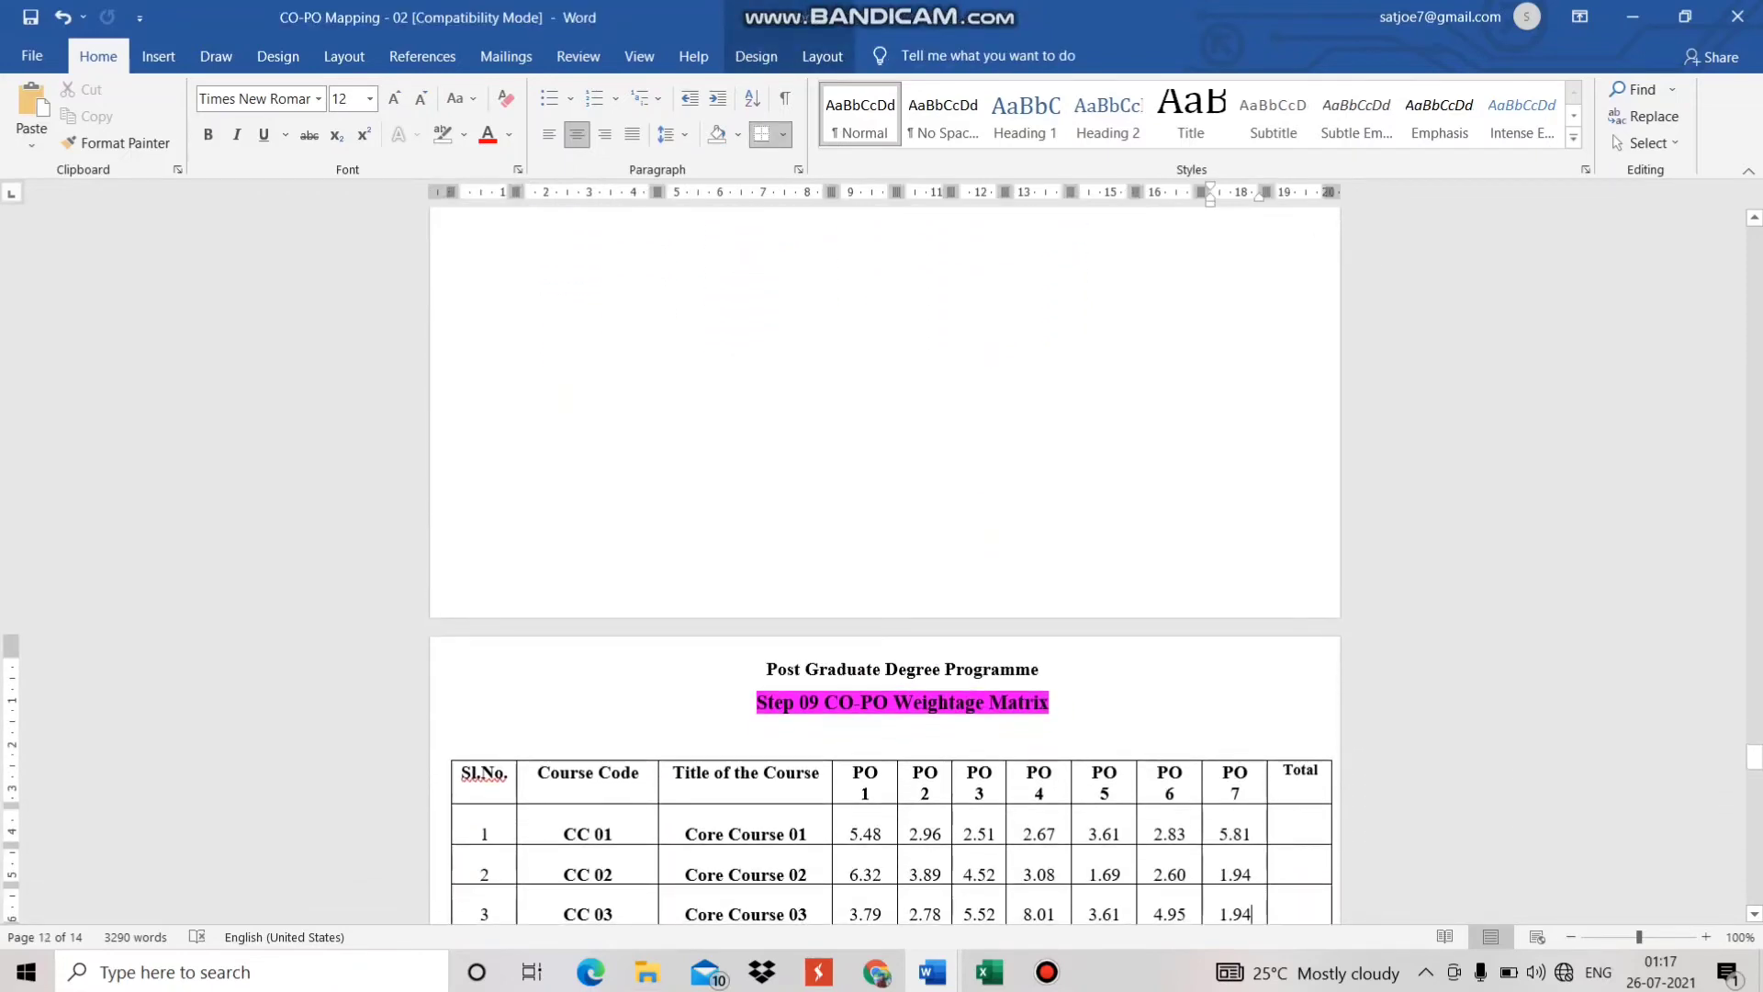
pyautogui.press('Down')
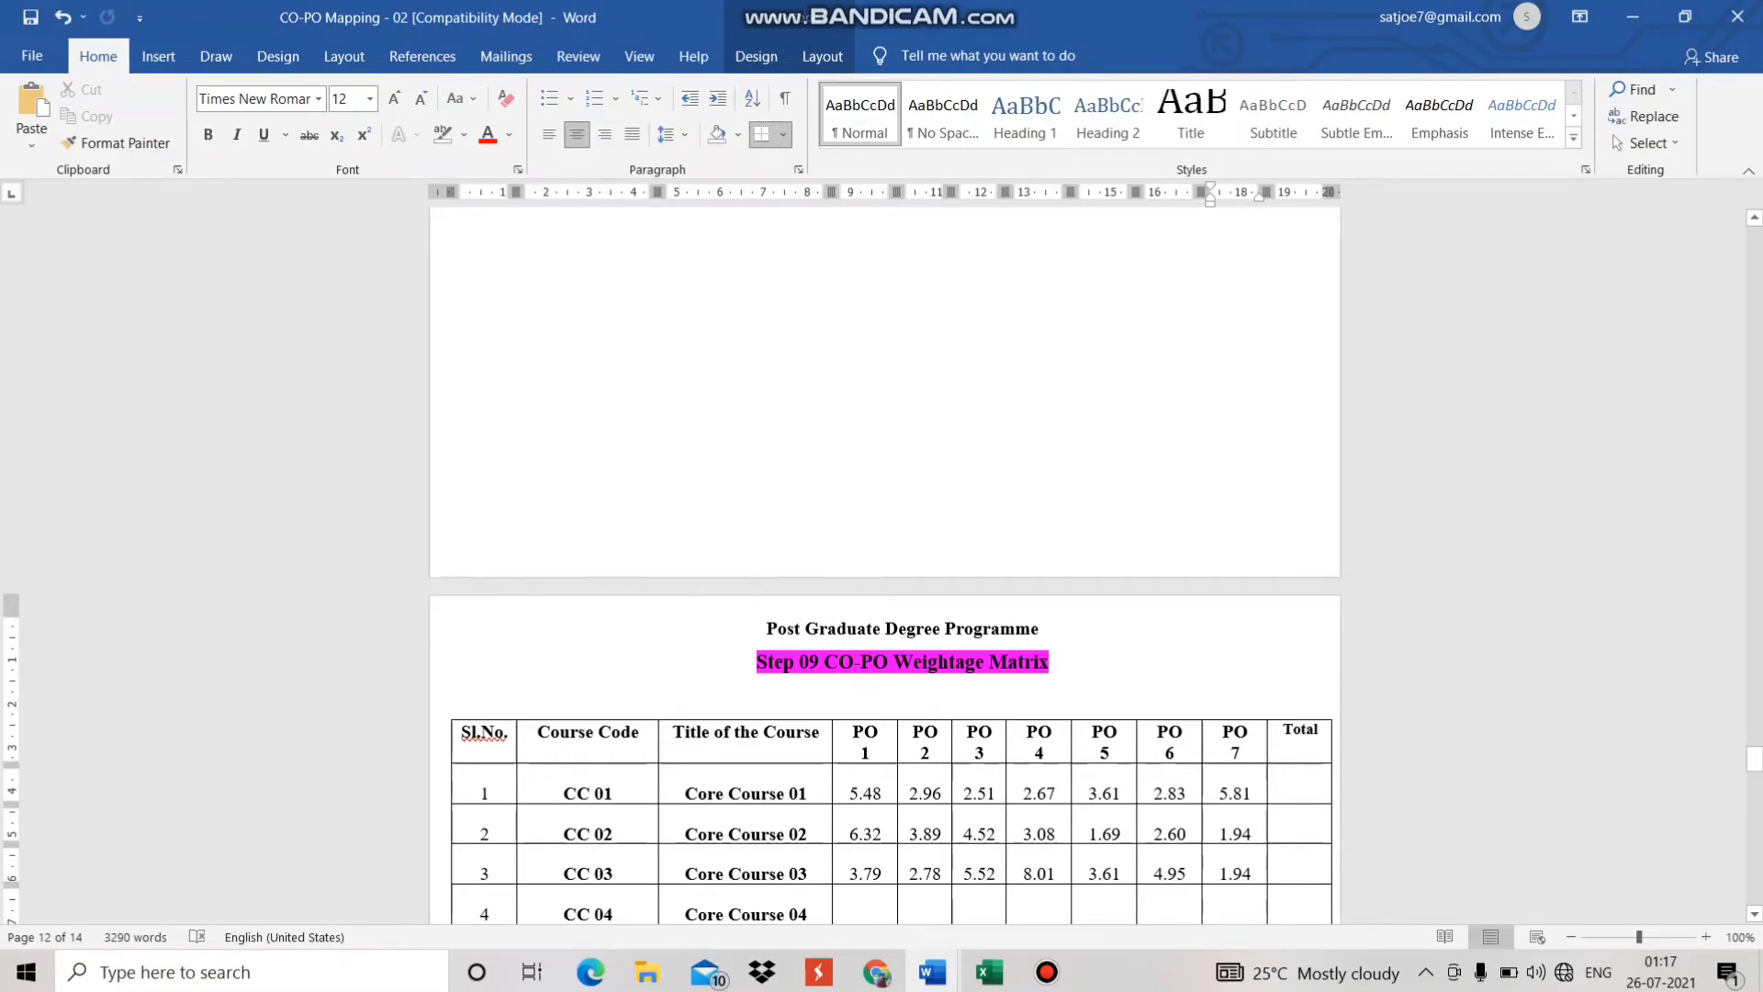
# Step: Return to the Step 07 table and trace PO 1 from the Core Course 01 value to its column total, highlighting the total
pyautogui.press('Up')
pyautogui.press('Up')
pyautogui.press('Up')
pyautogui.press('Up')
pyautogui.press('Up')
pyautogui.press('Up')
pyautogui.press('Up')
pyautogui.press('Up')
pyautogui.press('Up')
pyautogui.press('Up')
pyautogui.press('Up')
pyautogui.press('Up')
pyautogui.press('Up')
pyautogui.press('Up')
pyautogui.press('Up')
pyautogui.press('Up')
pyautogui.press('Up')
pyautogui.press('Up')
pyautogui.press('Up')
pyautogui.press('Up')
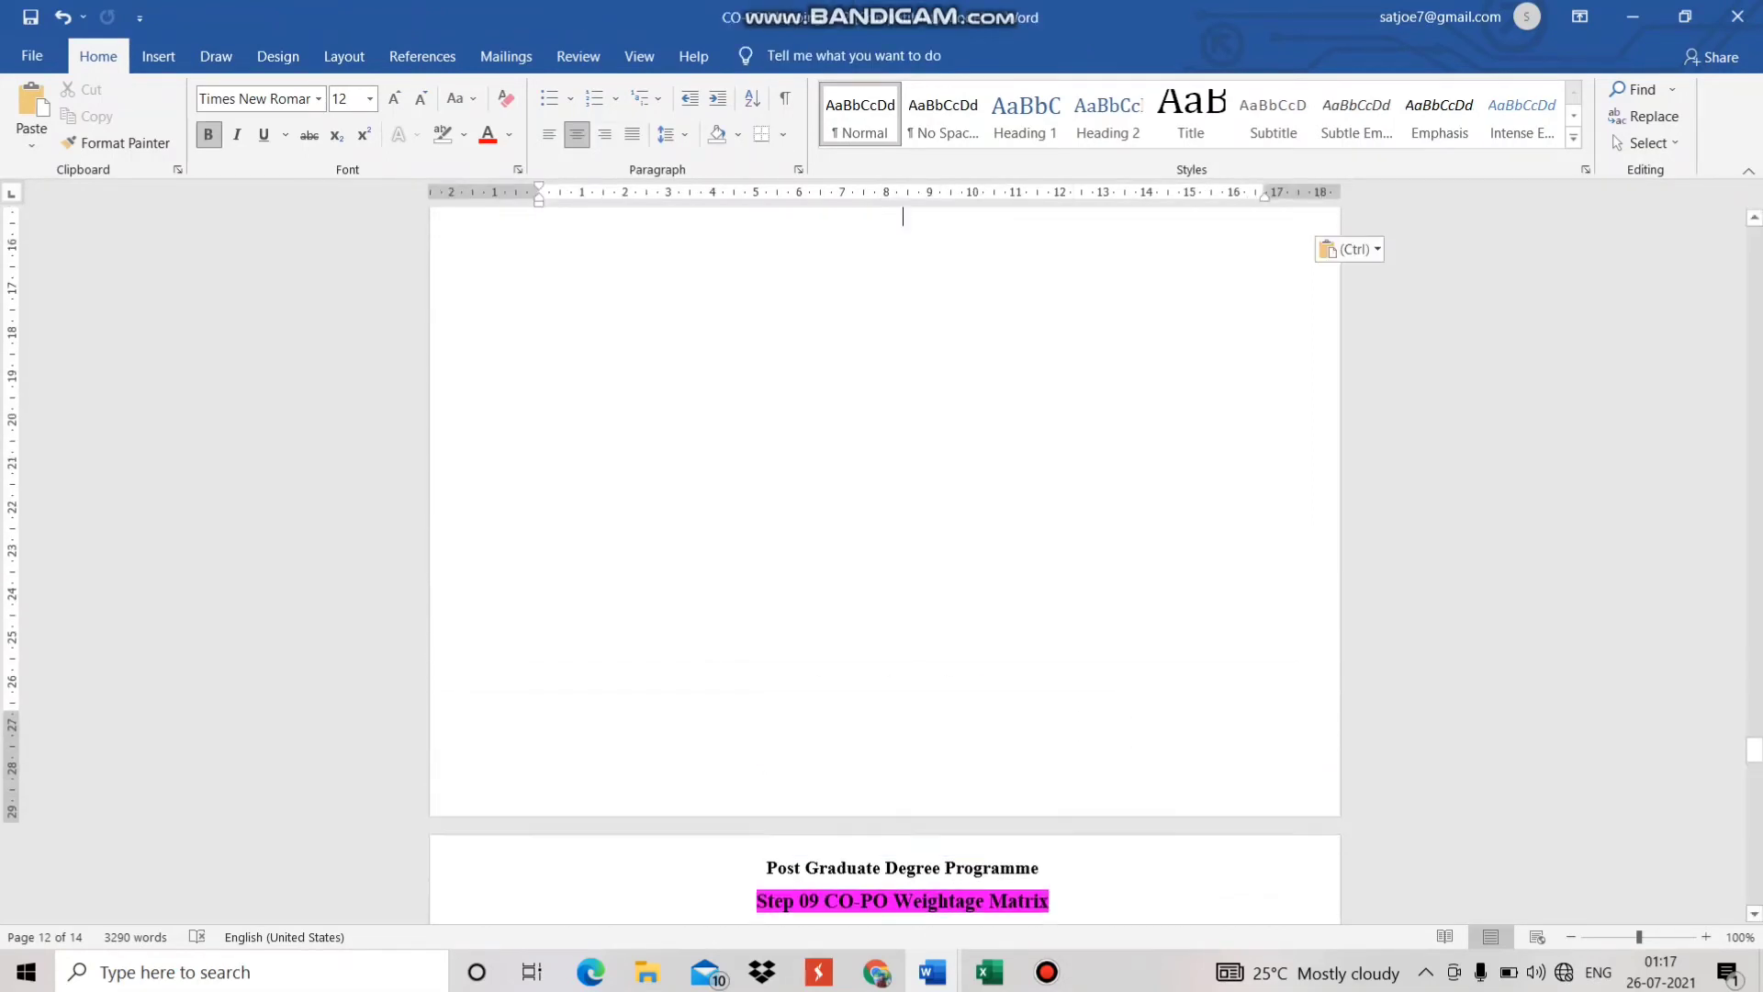
pyautogui.press('Up')
pyautogui.press('Up')
pyautogui.press('Up')
pyautogui.press('Up')
pyautogui.press('Up')
pyautogui.press('Up')
pyautogui.press('Up')
pyautogui.press('Up')
pyautogui.press('Up')
pyautogui.press('Up')
pyautogui.press('Up')
pyautogui.press('Up')
pyautogui.press('Up')
pyautogui.press('Up')
pyautogui.press('Up')
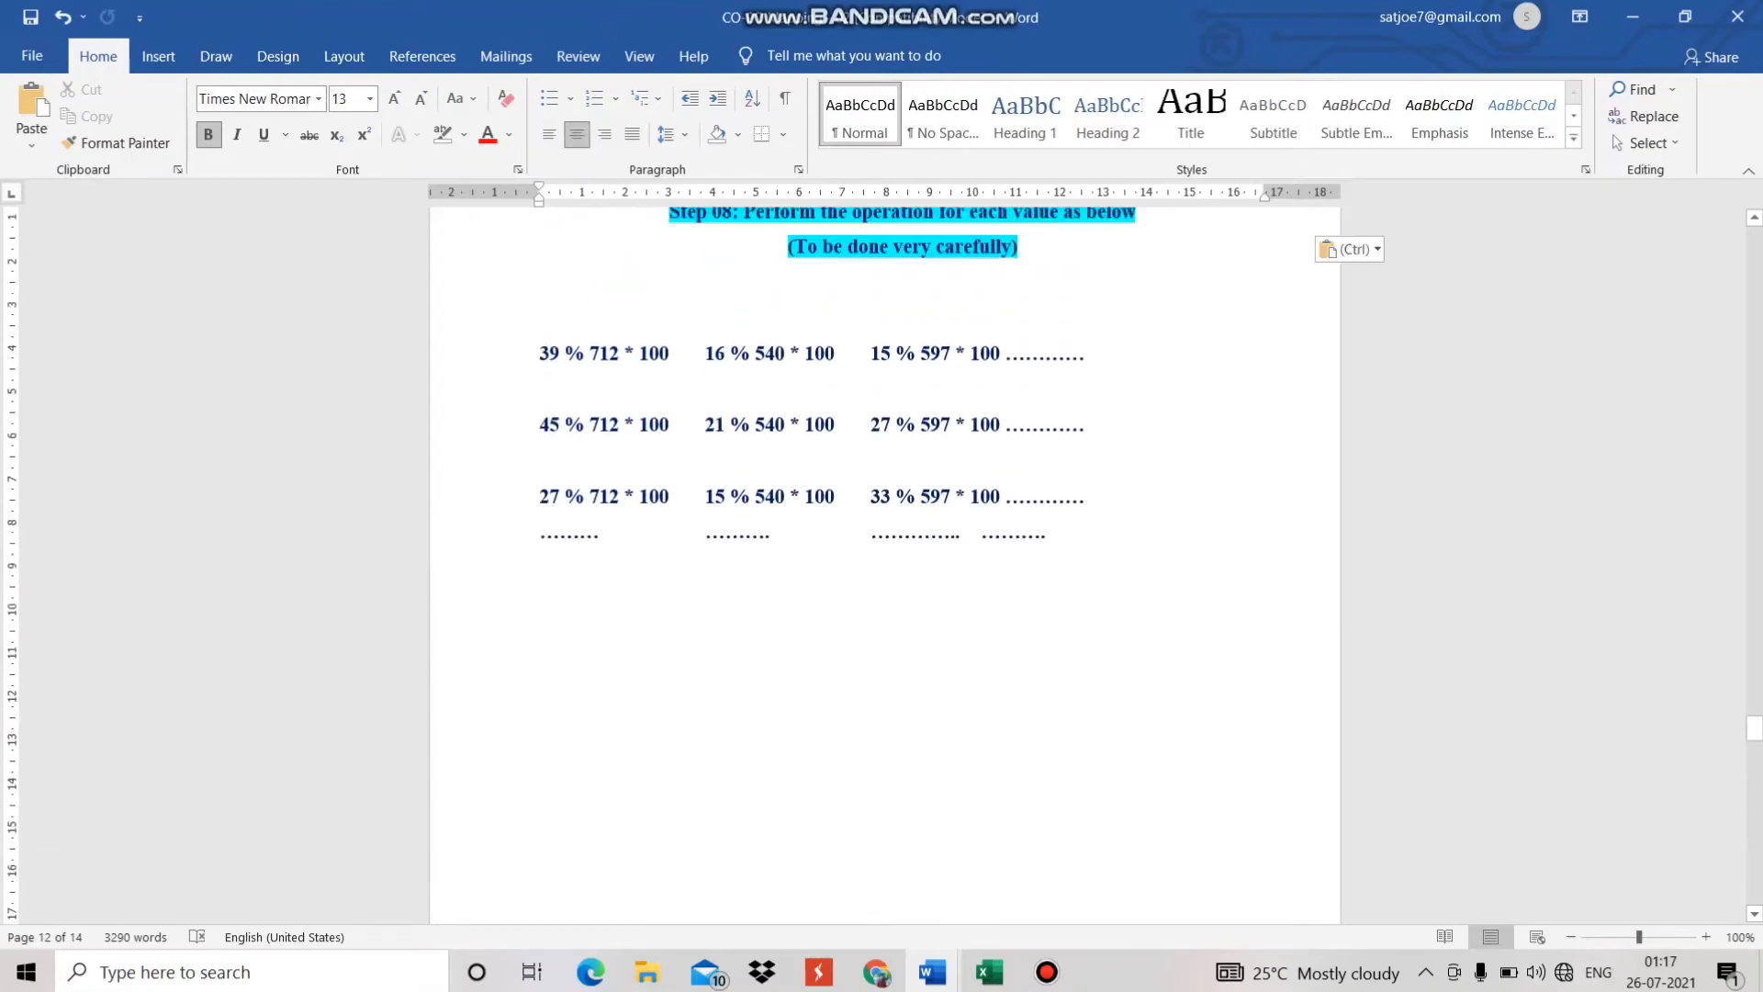
pyautogui.scroll(7, 884, 563)
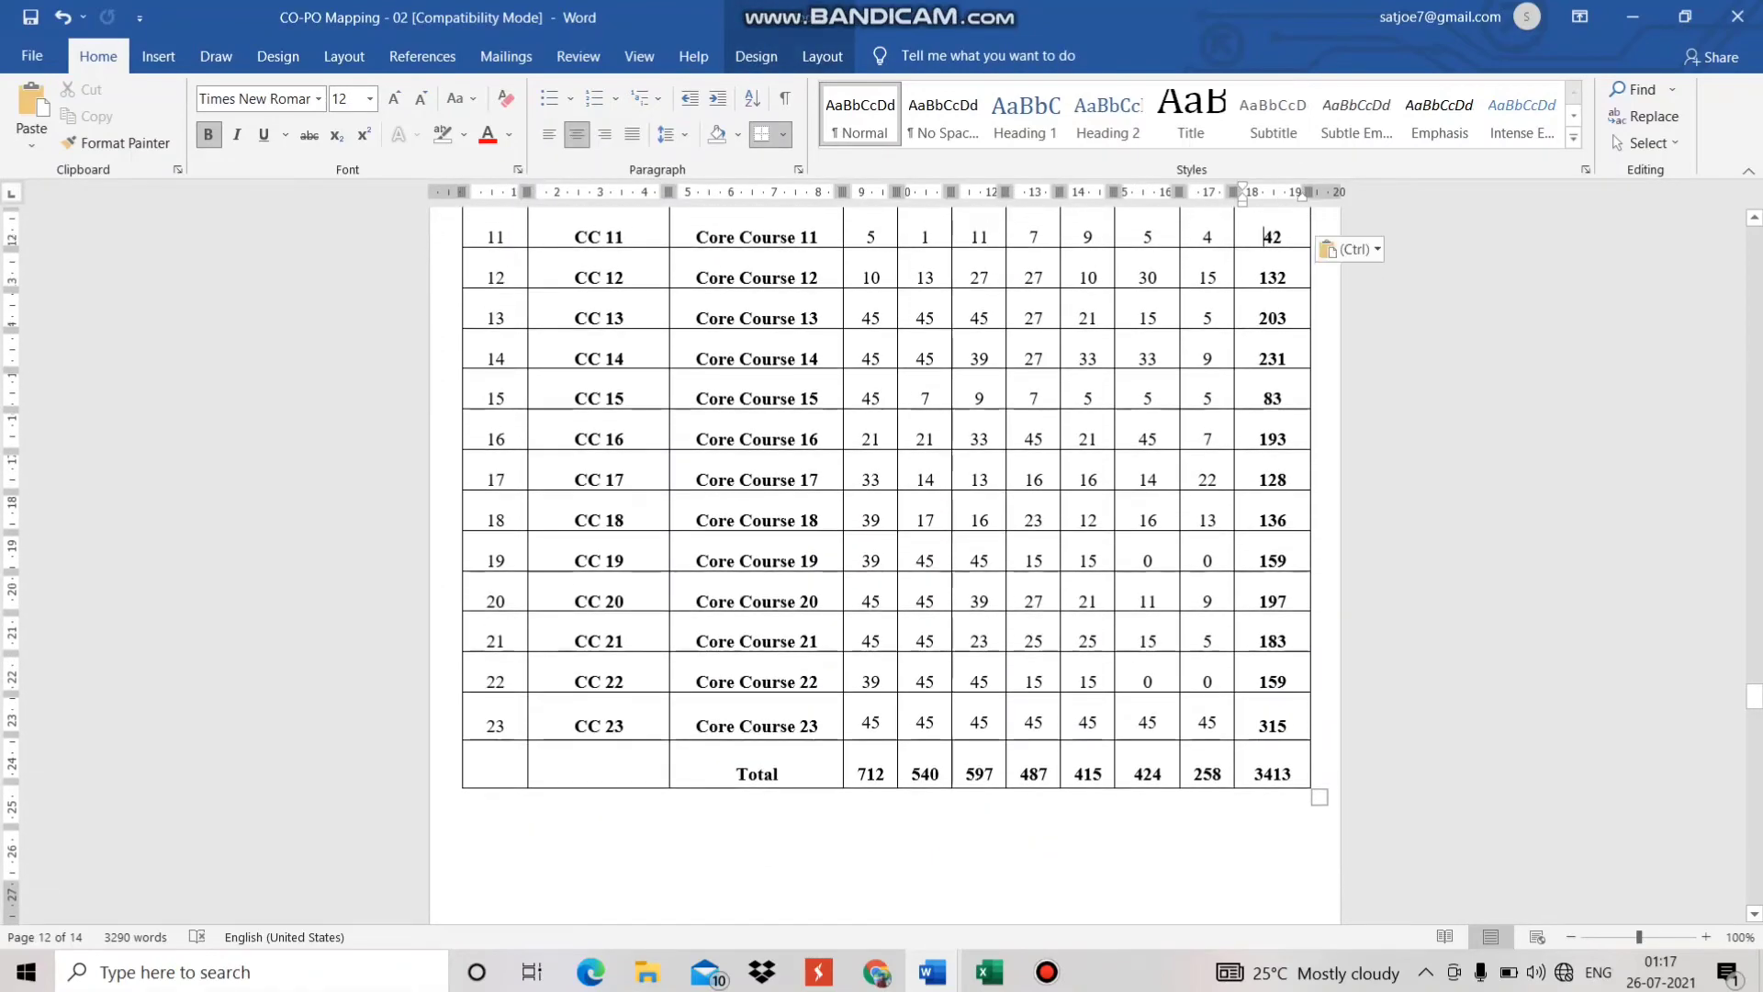
pyautogui.click(902, 219)
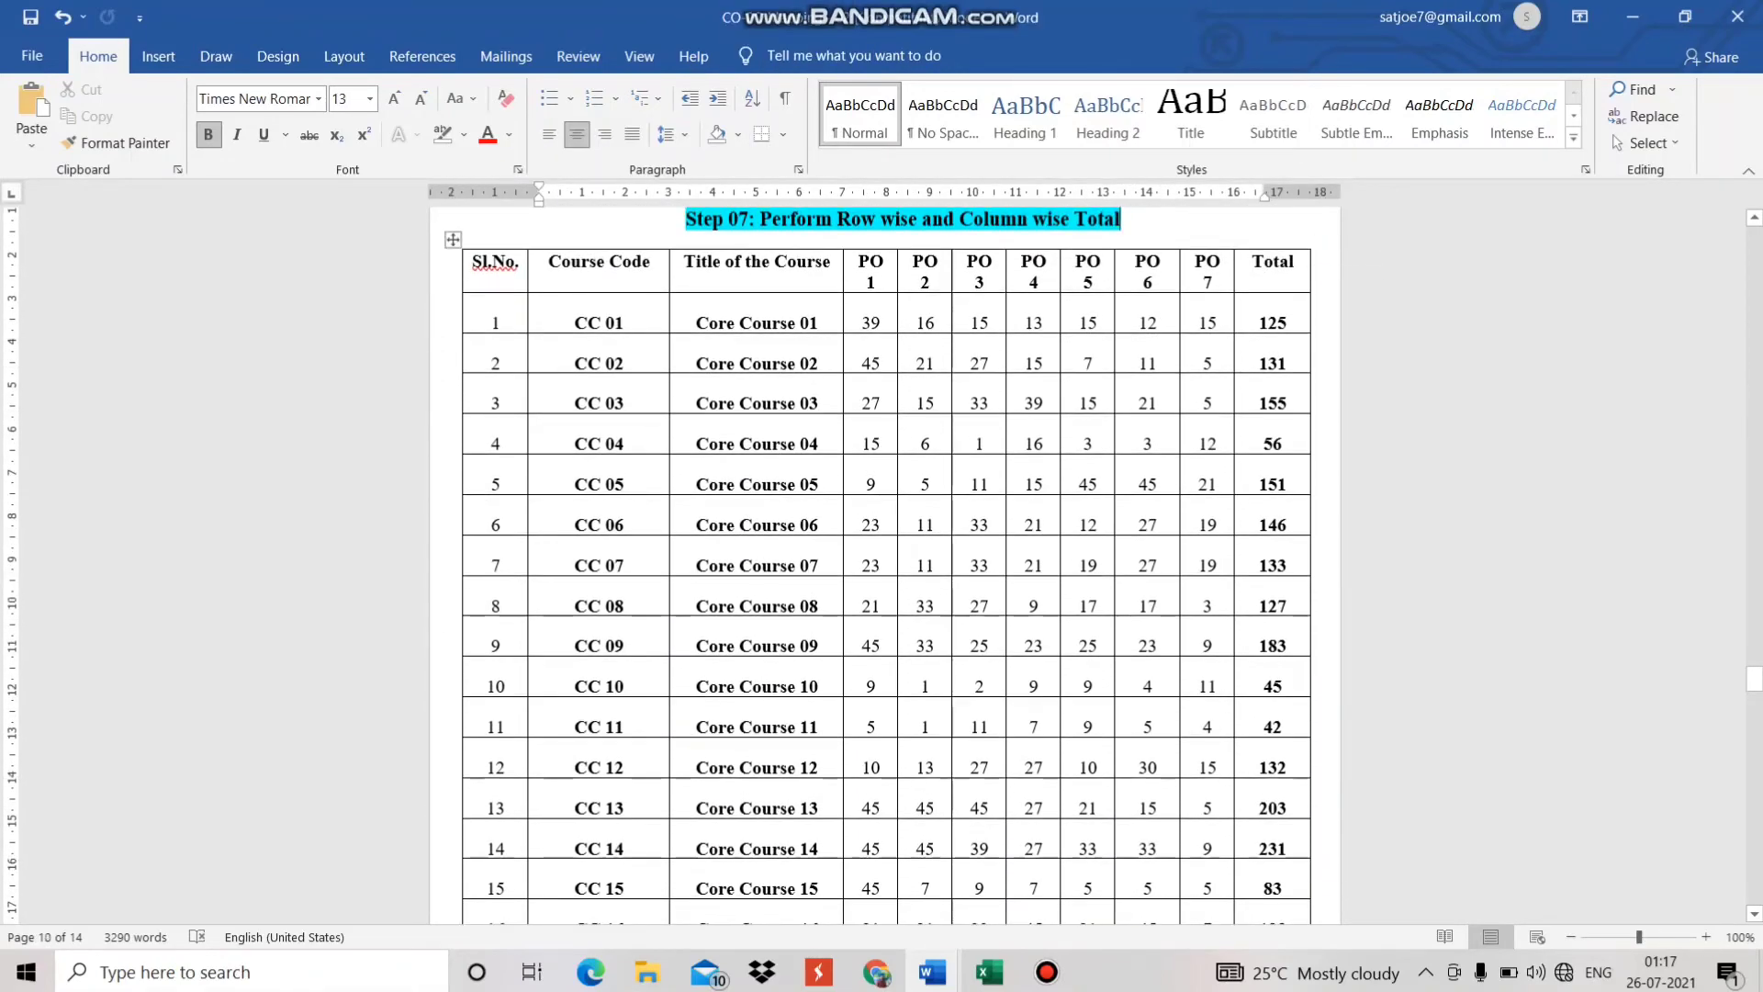
pyautogui.moveTo(862, 321); pyautogui.dragTo(879, 320)
pyautogui.press('Down')
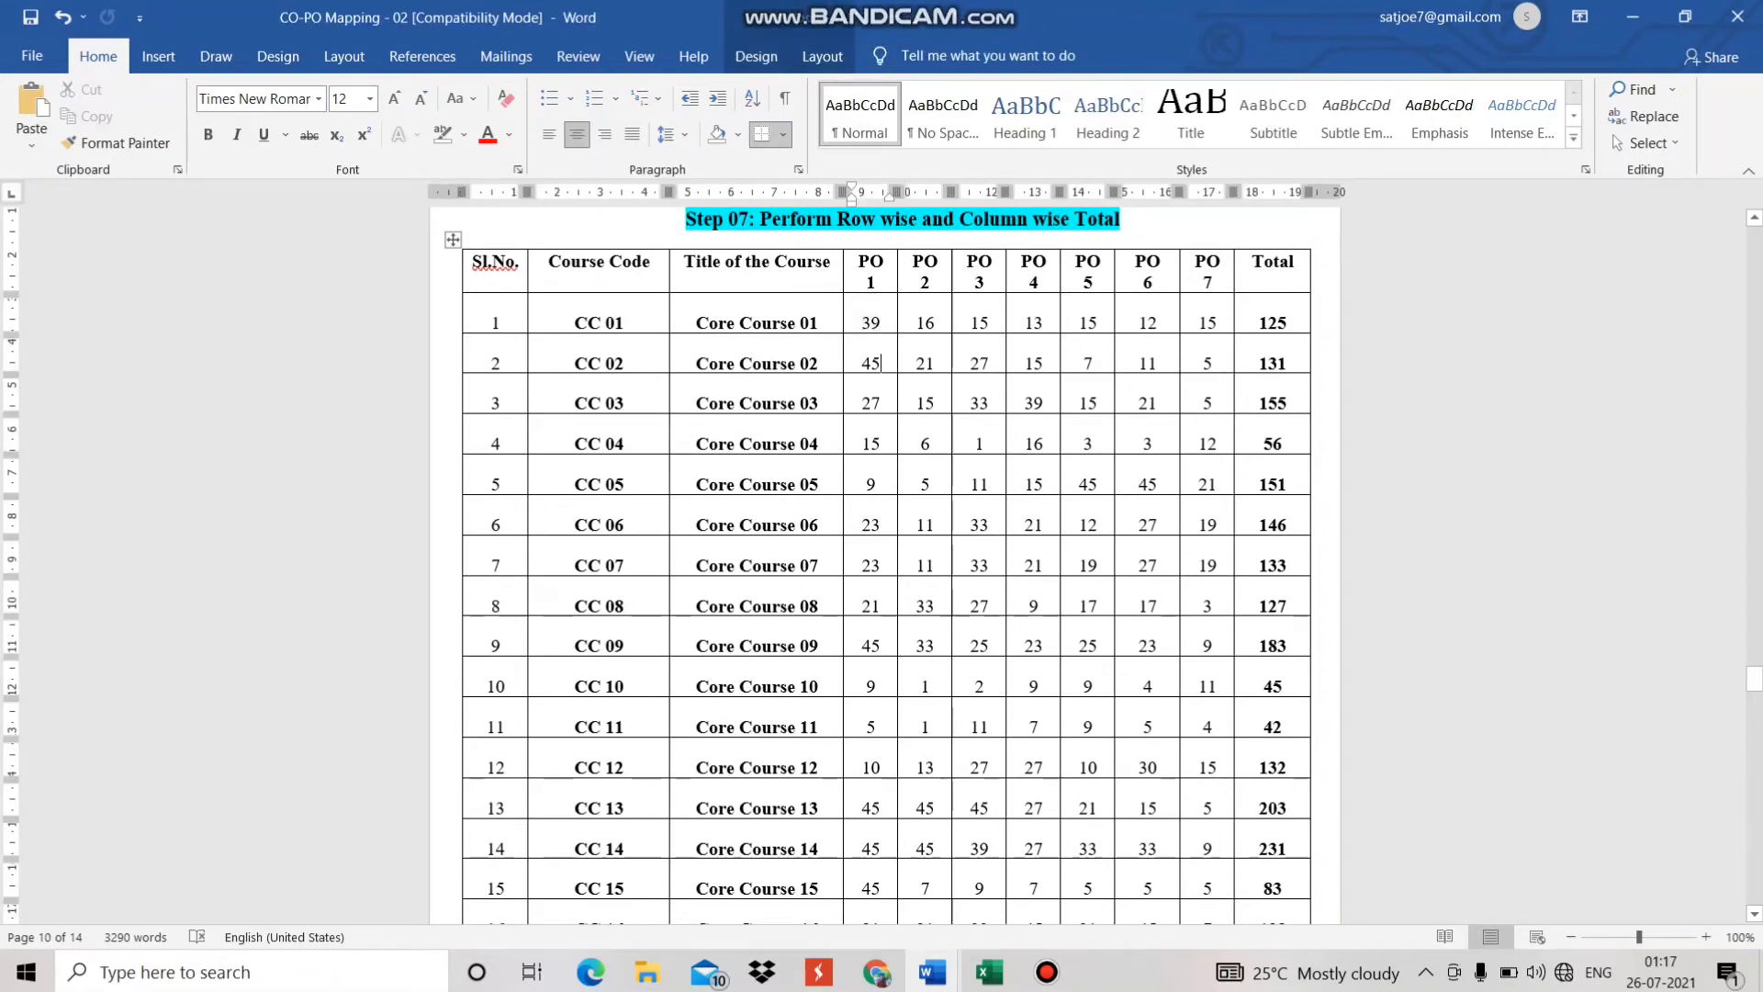
pyautogui.press('Down')
pyautogui.press('Down')
pyautogui.press('Down')
pyautogui.press('Down')
pyautogui.press('Down')
pyautogui.press('Down')
pyautogui.press('Down')
pyautogui.press('Down')
pyautogui.press('Down')
pyautogui.press('Down')
pyautogui.press('Down')
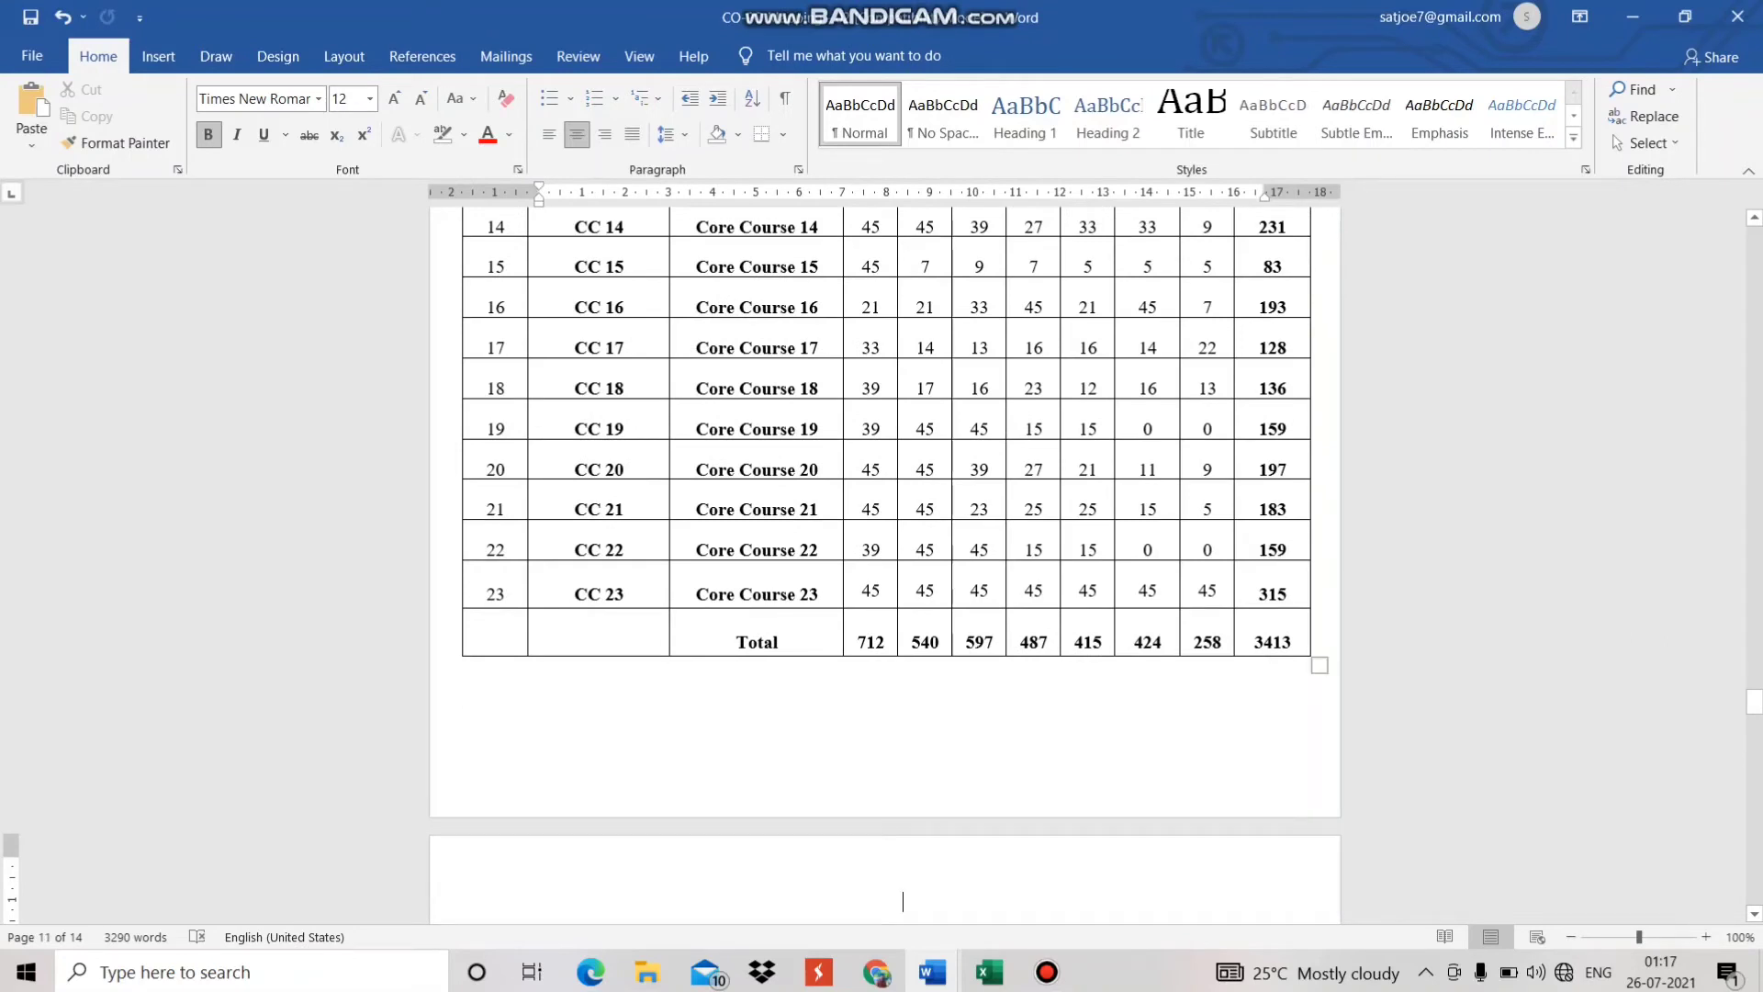
pyautogui.moveTo(858, 642); pyautogui.dragTo(886, 642)
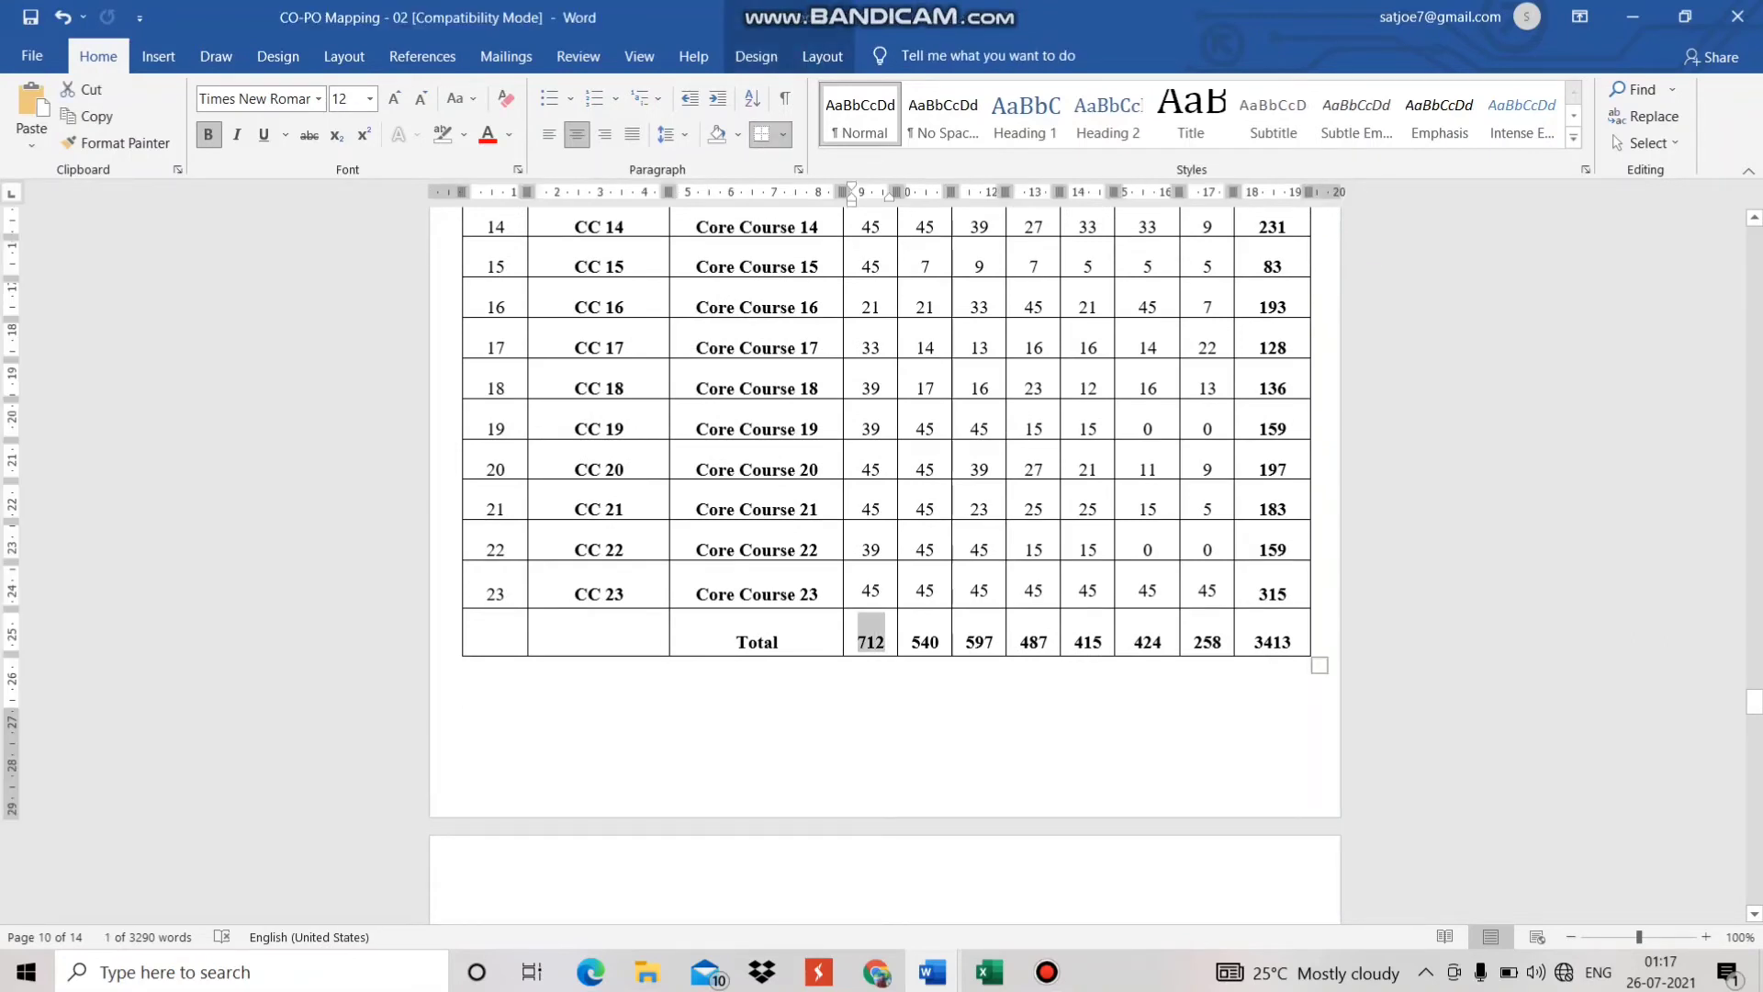
# Step: Highlight the operation 39 % 712 * 100 in Step 08 and the matching CC 01 PO 1 value in the Step 09 matrix
pyautogui.scroll(-6, 882, 569)
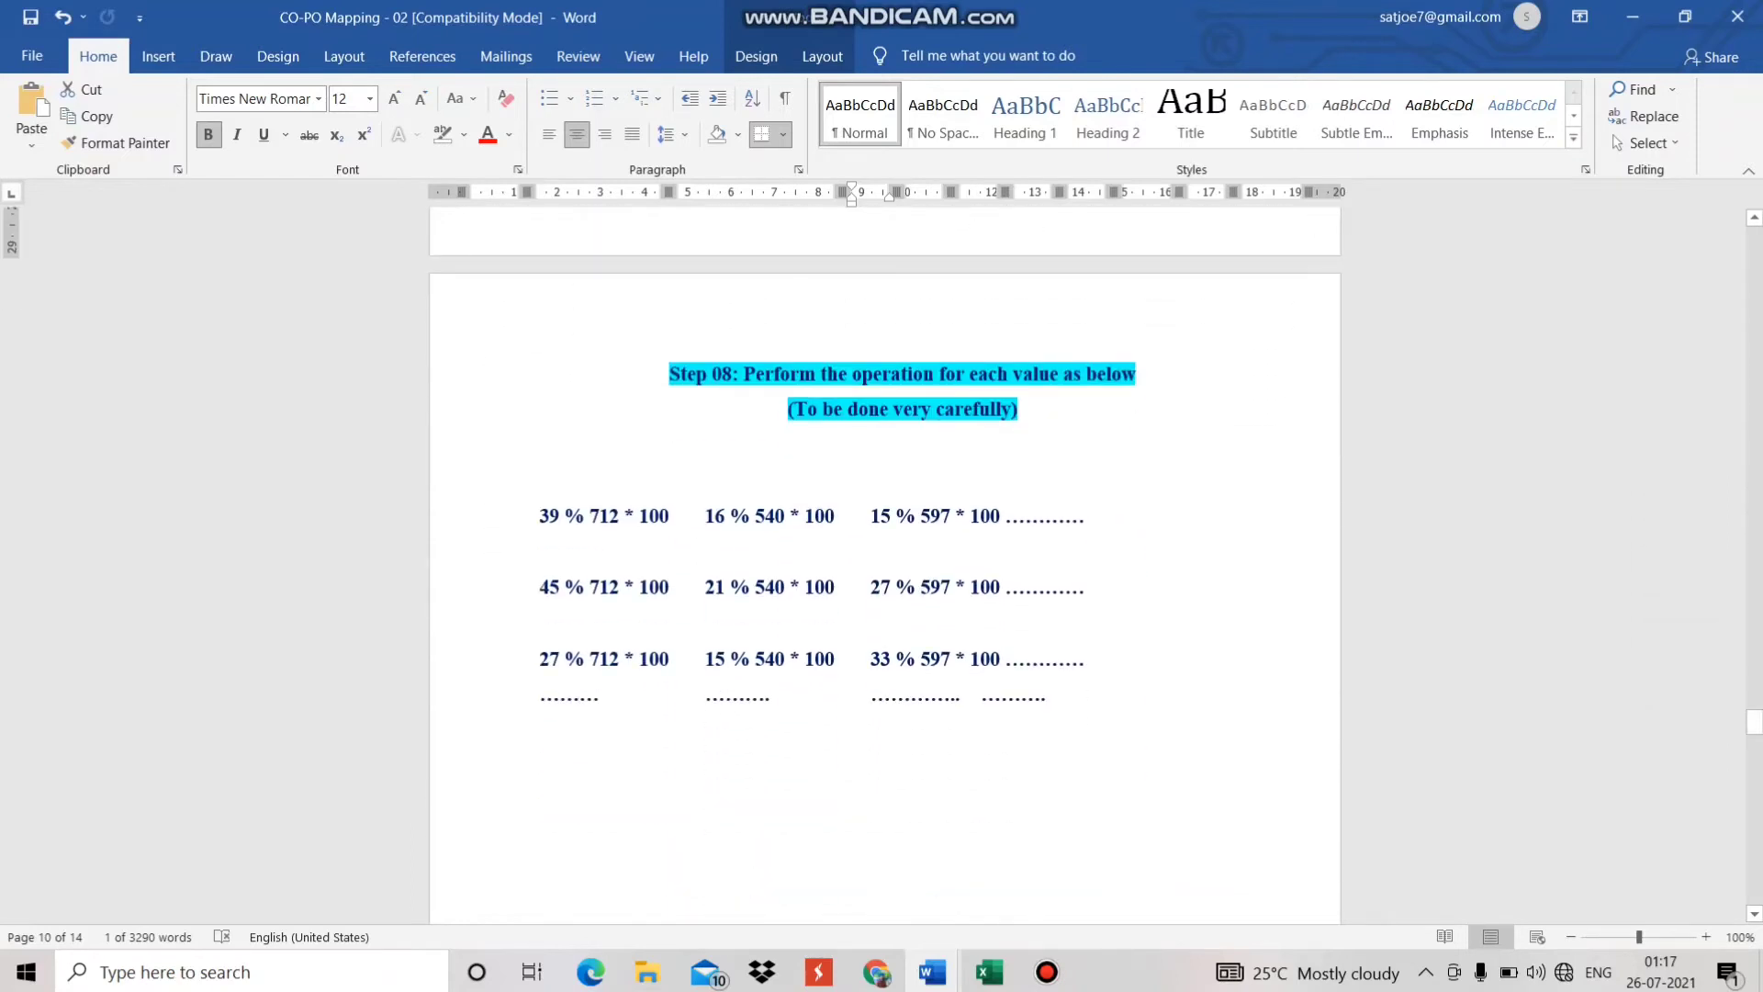
pyautogui.click(539, 516)
pyautogui.hotkey('shift', 'Right')
pyautogui.hotkey('shift', 'Right')
pyautogui.hotkey('shift', 'Right')
pyautogui.hotkey('shift', 'Right')
pyautogui.hotkey('shift', 'Right')
pyautogui.hotkey('shift', 'Right')
pyautogui.hotkey('shift', 'Right')
pyautogui.hotkey('shift', 'Right')
pyautogui.hotkey('shift', 'Right')
pyautogui.hotkey('shift', 'Right')
pyautogui.hotkey('shift', 'Right')
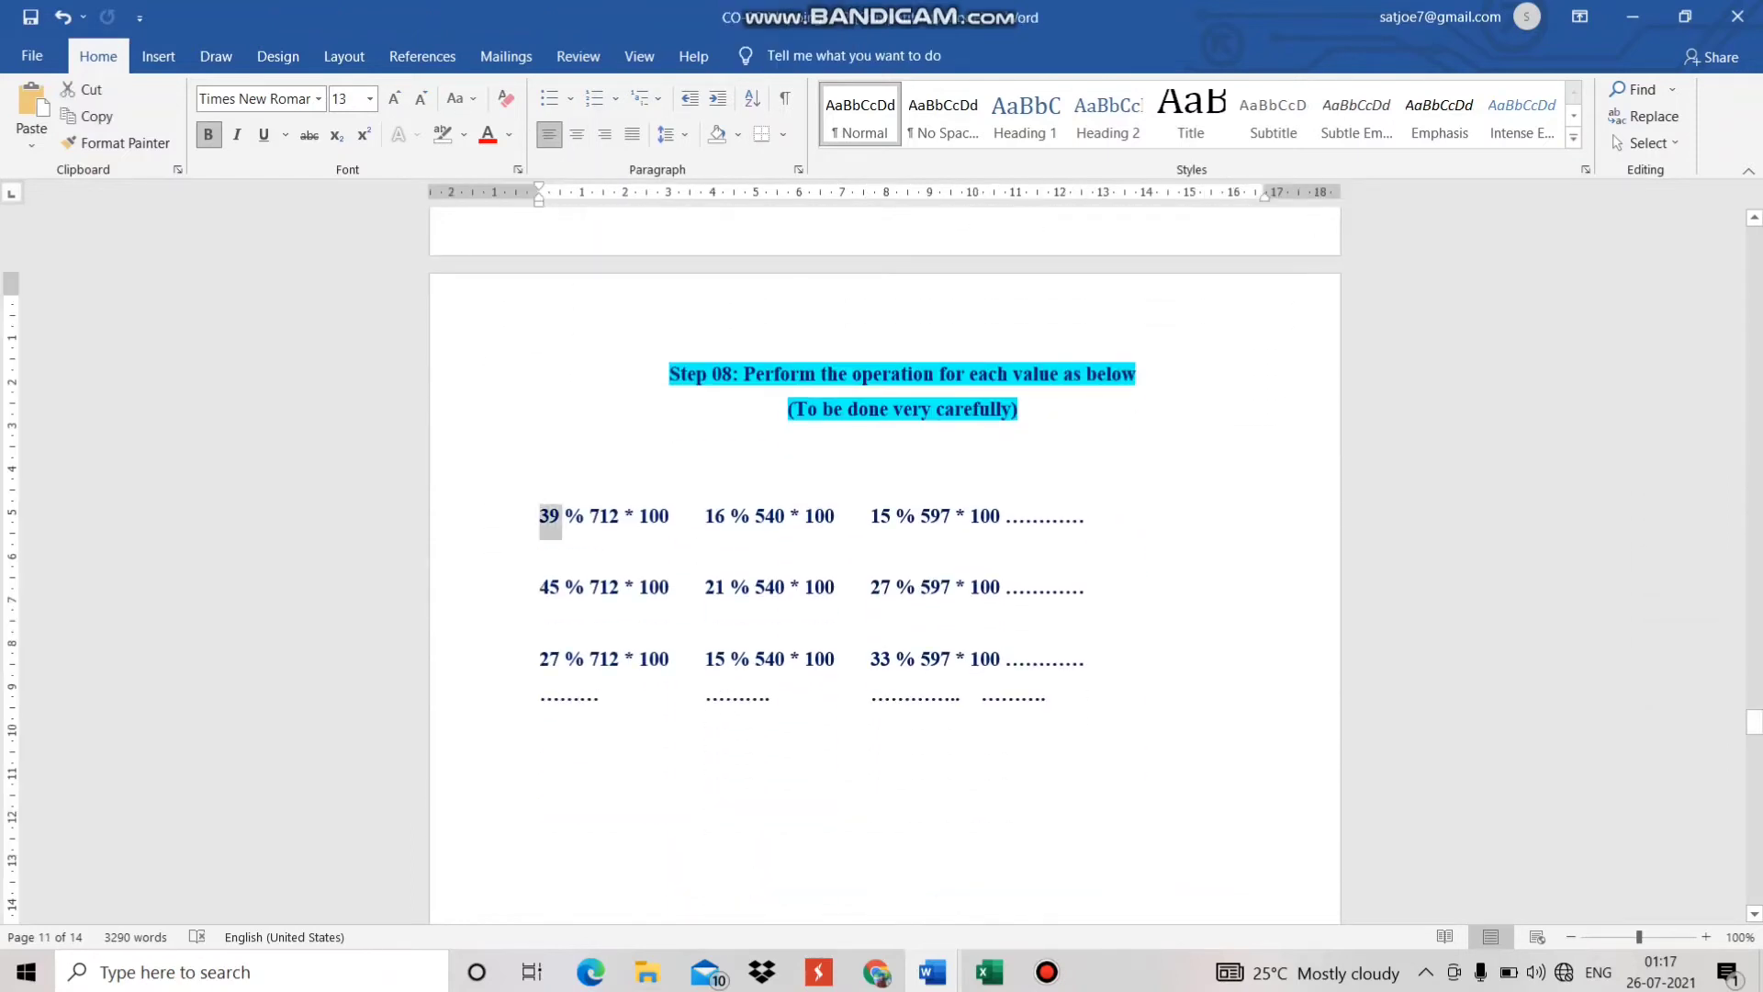
pyautogui.hotkey('shift', 'Right')
pyautogui.hotkey('shift', 'Right')
pyautogui.hotkey('shift', 'Right')
pyautogui.hotkey('shift', 'Right')
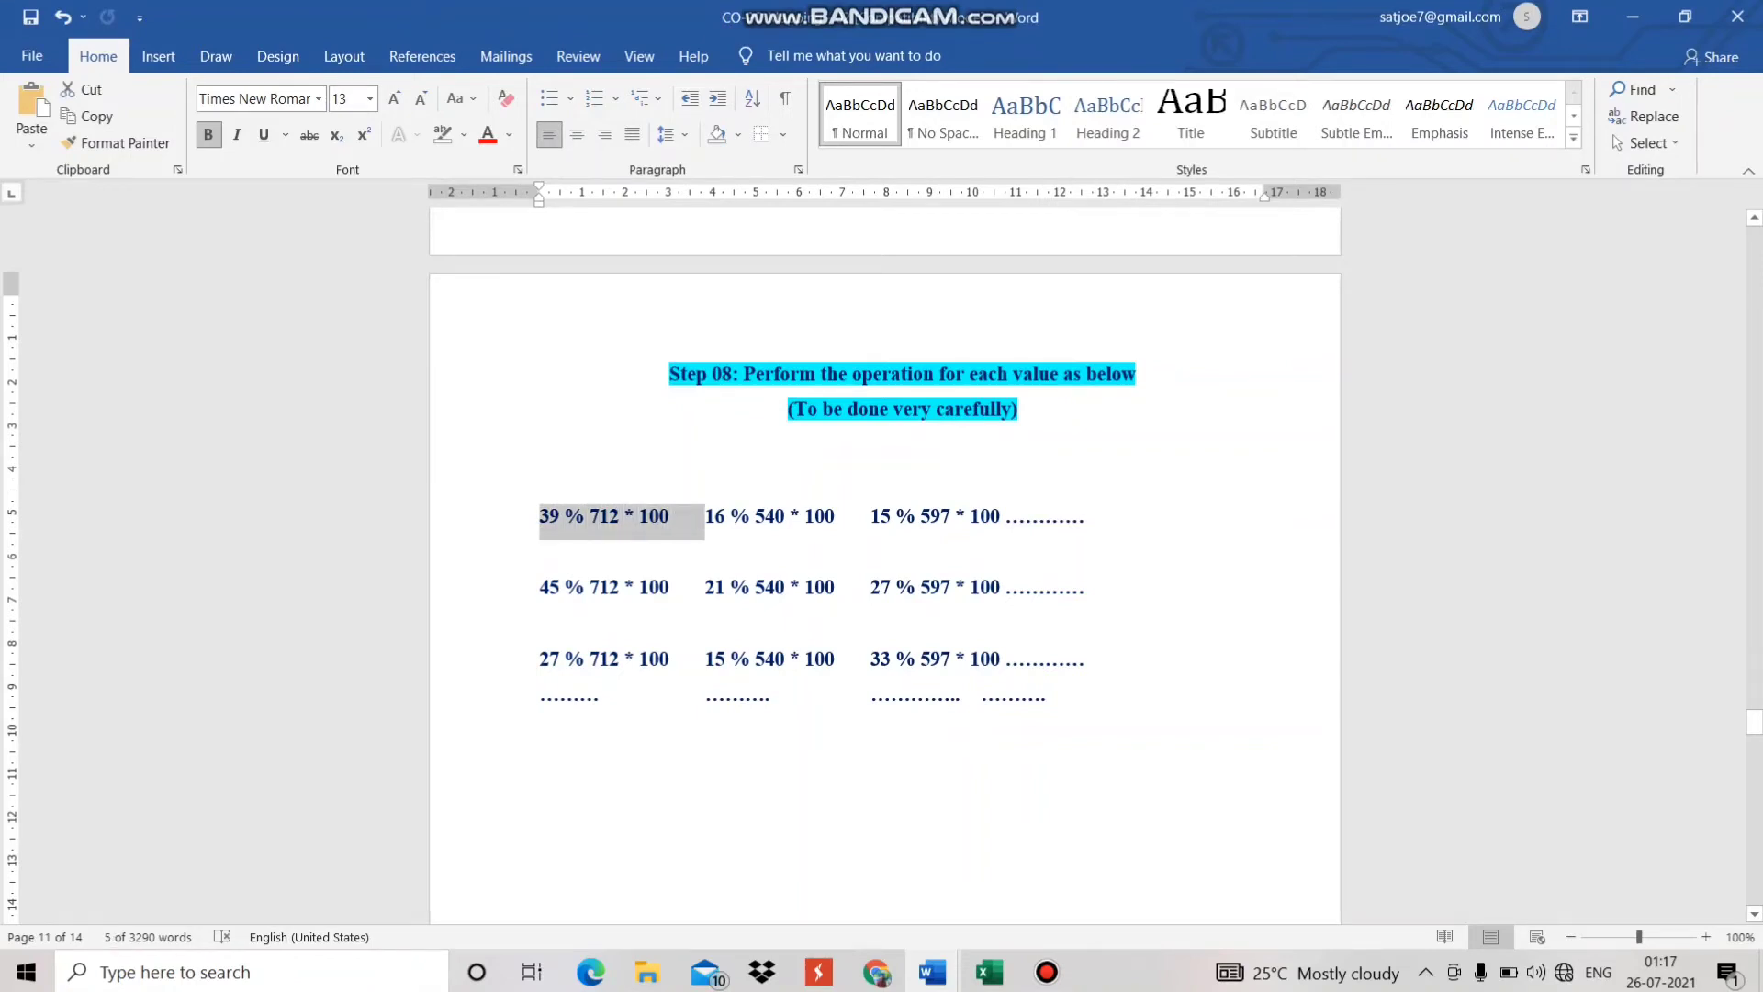
pyautogui.moveTo(1753, 722); pyautogui.dragTo(1754, 759)
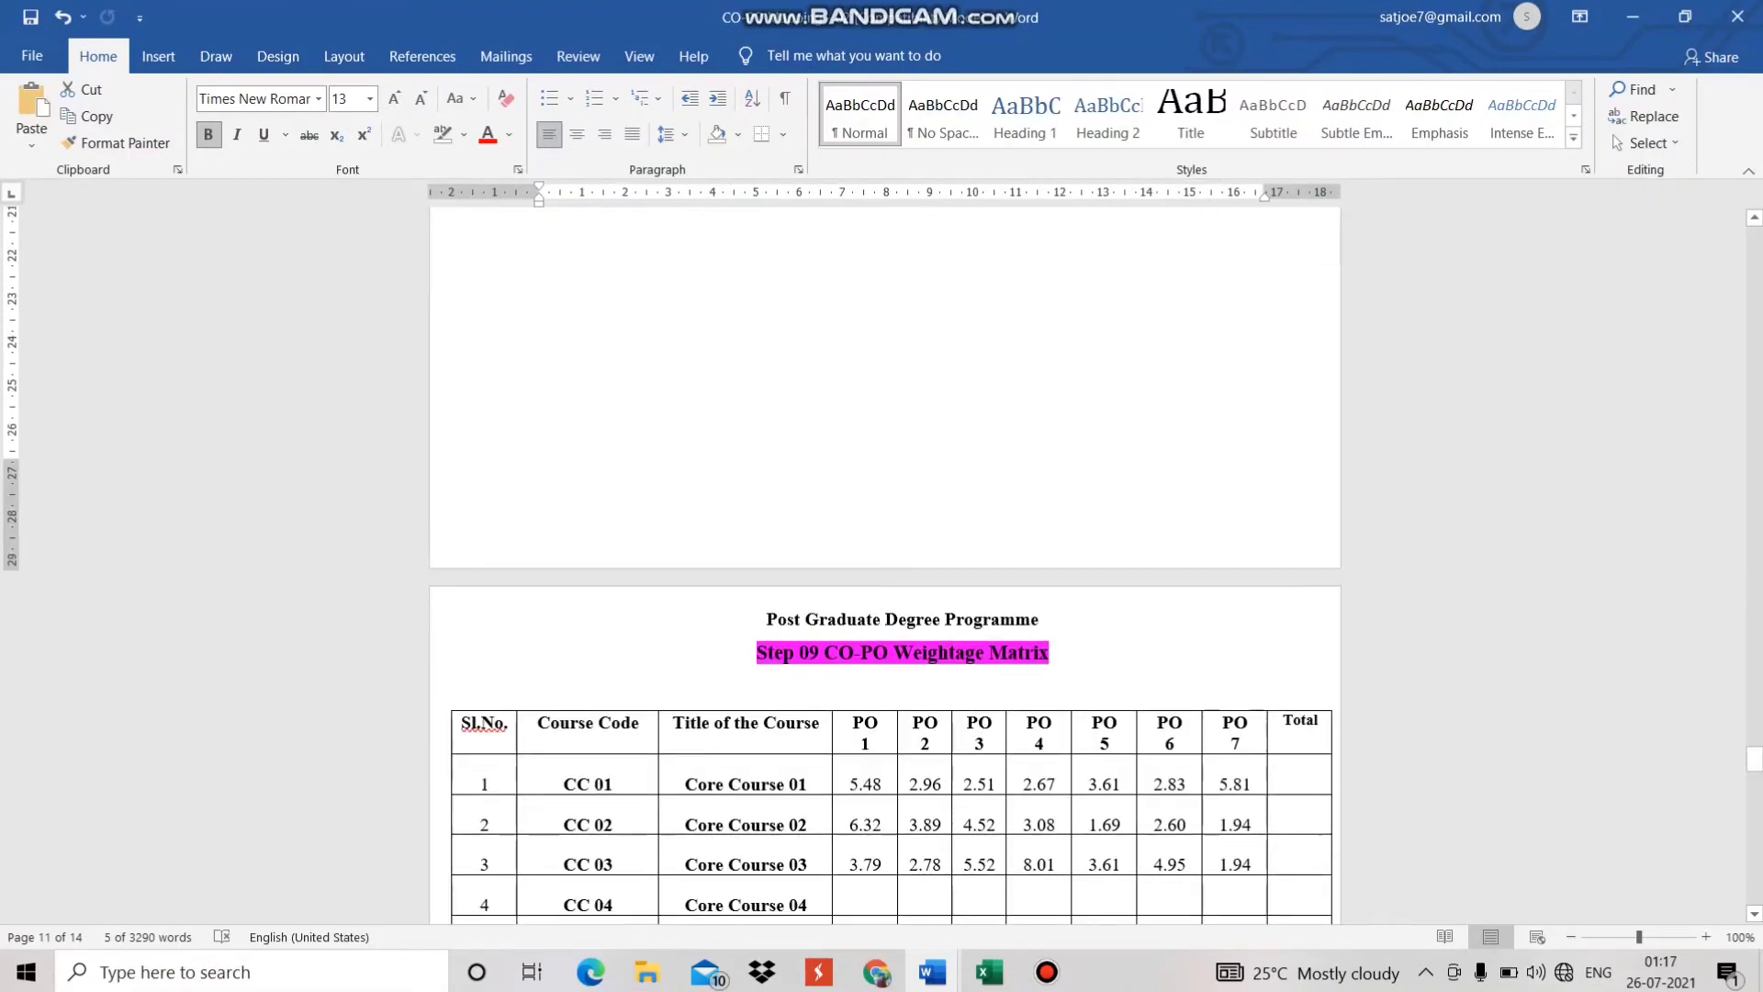
pyautogui.moveTo(850, 784); pyautogui.dragTo(882, 784)
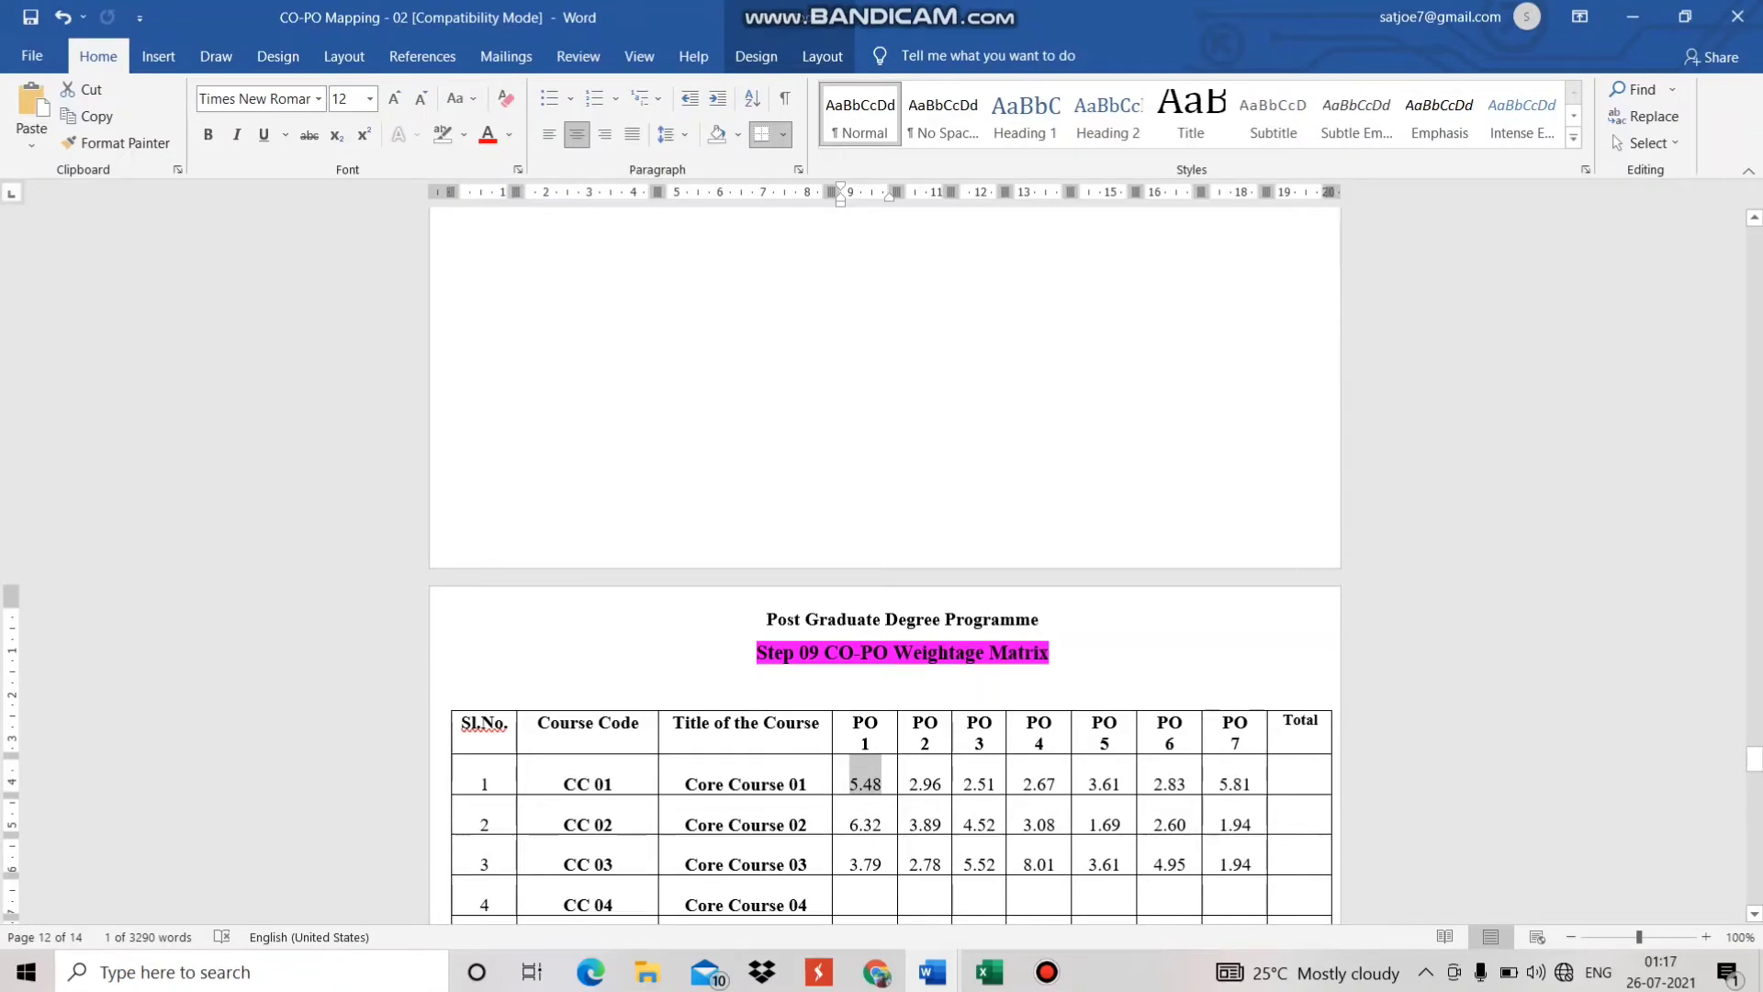
# Step: Return to Step 08 and highlight the Core Course 01 PO 2 operation, 16 % 540 * 100
pyautogui.moveTo(1754, 760); pyautogui.dragTo(1754, 714)
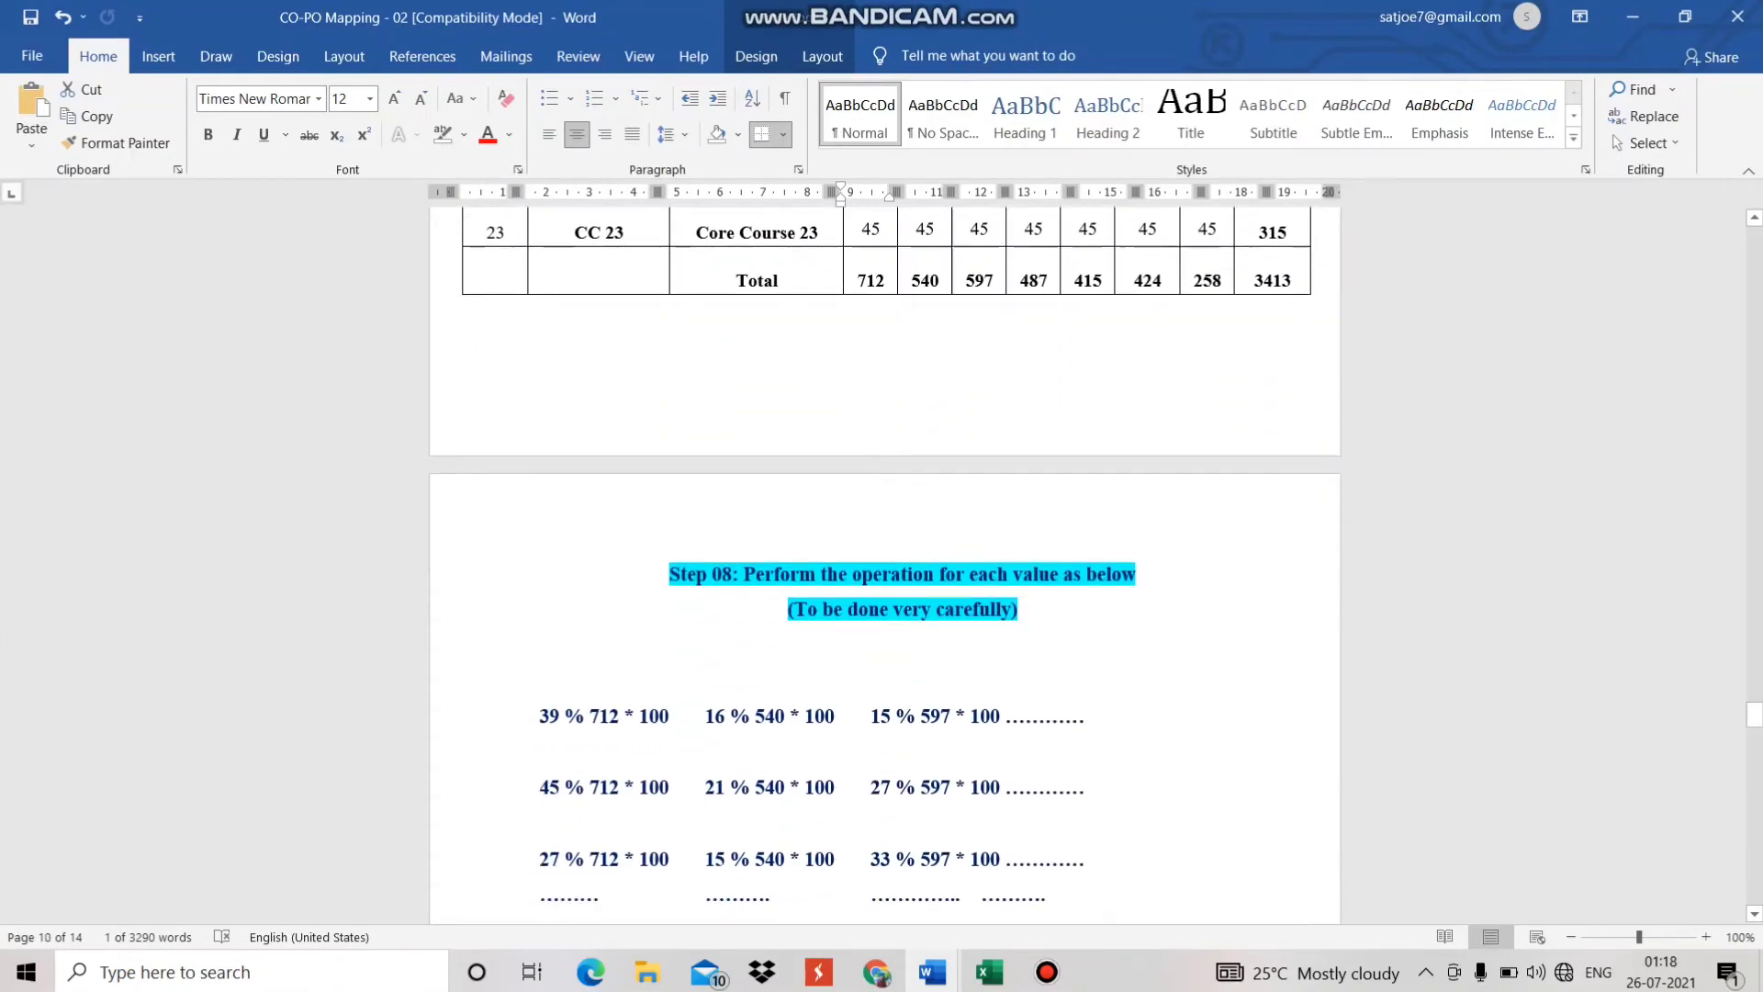
pyautogui.click(705, 716)
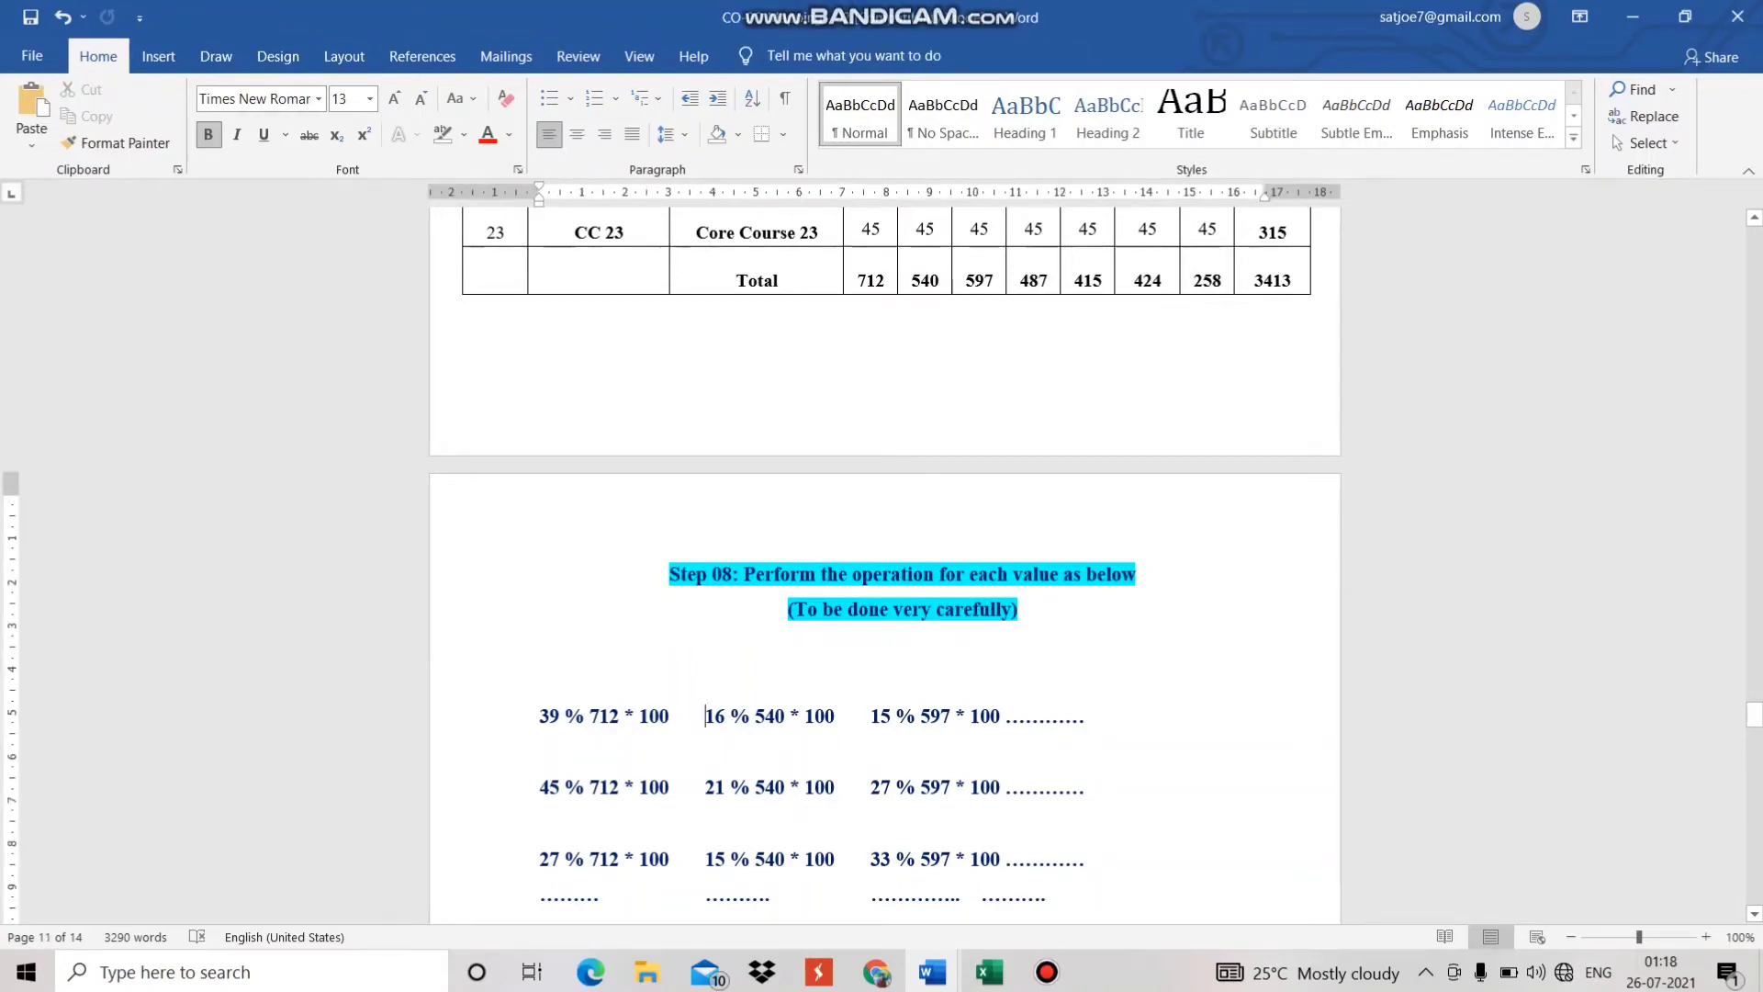
pyautogui.hotkey('shift', 'Right')
pyautogui.hotkey('shift', 'Right')
pyautogui.hotkey('shift', 'Right')
pyautogui.hotkey('shift', 'Right')
pyautogui.hotkey('shift', 'Right')
pyautogui.hotkey('shift', 'Right')
pyautogui.hotkey('shift', 'Right')
pyautogui.hotkey('shift', 'Right')
pyautogui.hotkey('shift', 'Right')
pyautogui.hotkey('shift', 'Right')
pyautogui.hotkey('shift', 'Right')
pyautogui.hotkey('shift', 'Right')
pyautogui.hotkey('shift', 'Right')
pyautogui.hotkey('shift', 'Right')
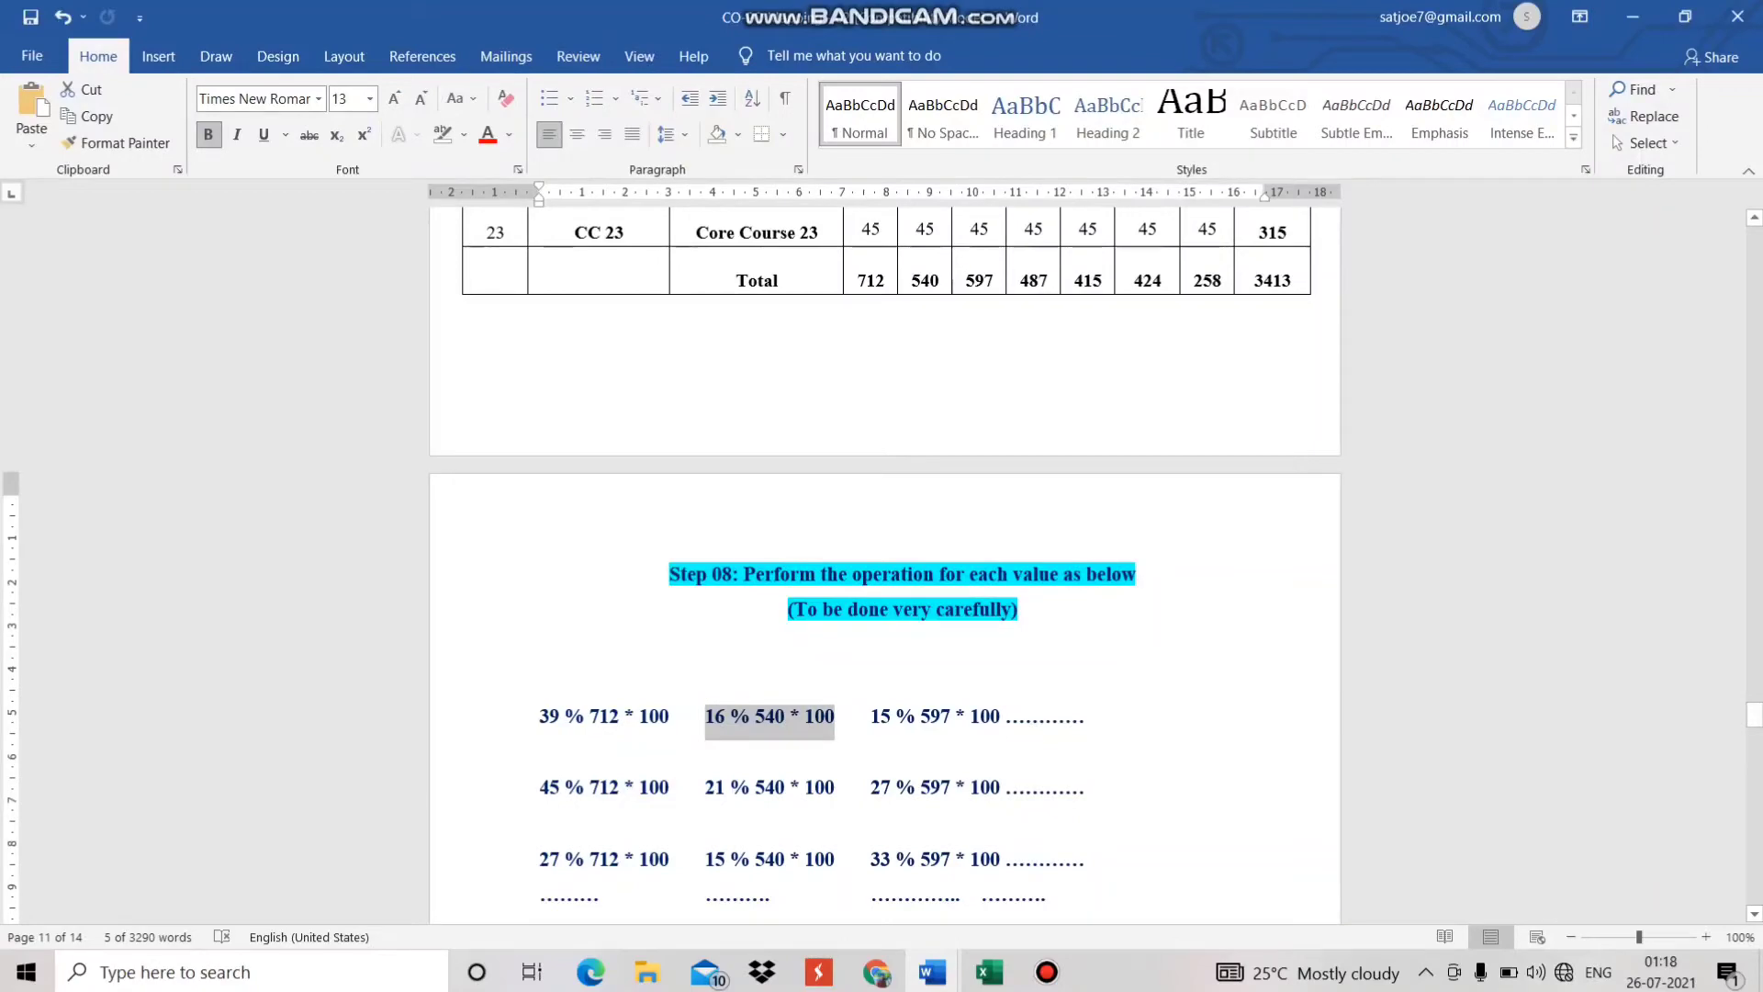
# Step: Follow the PO 2 column of the Step 07 table down to its Total row and highlight the column total
pyautogui.moveTo(1754, 713); pyautogui.dragTo(1754, 666)
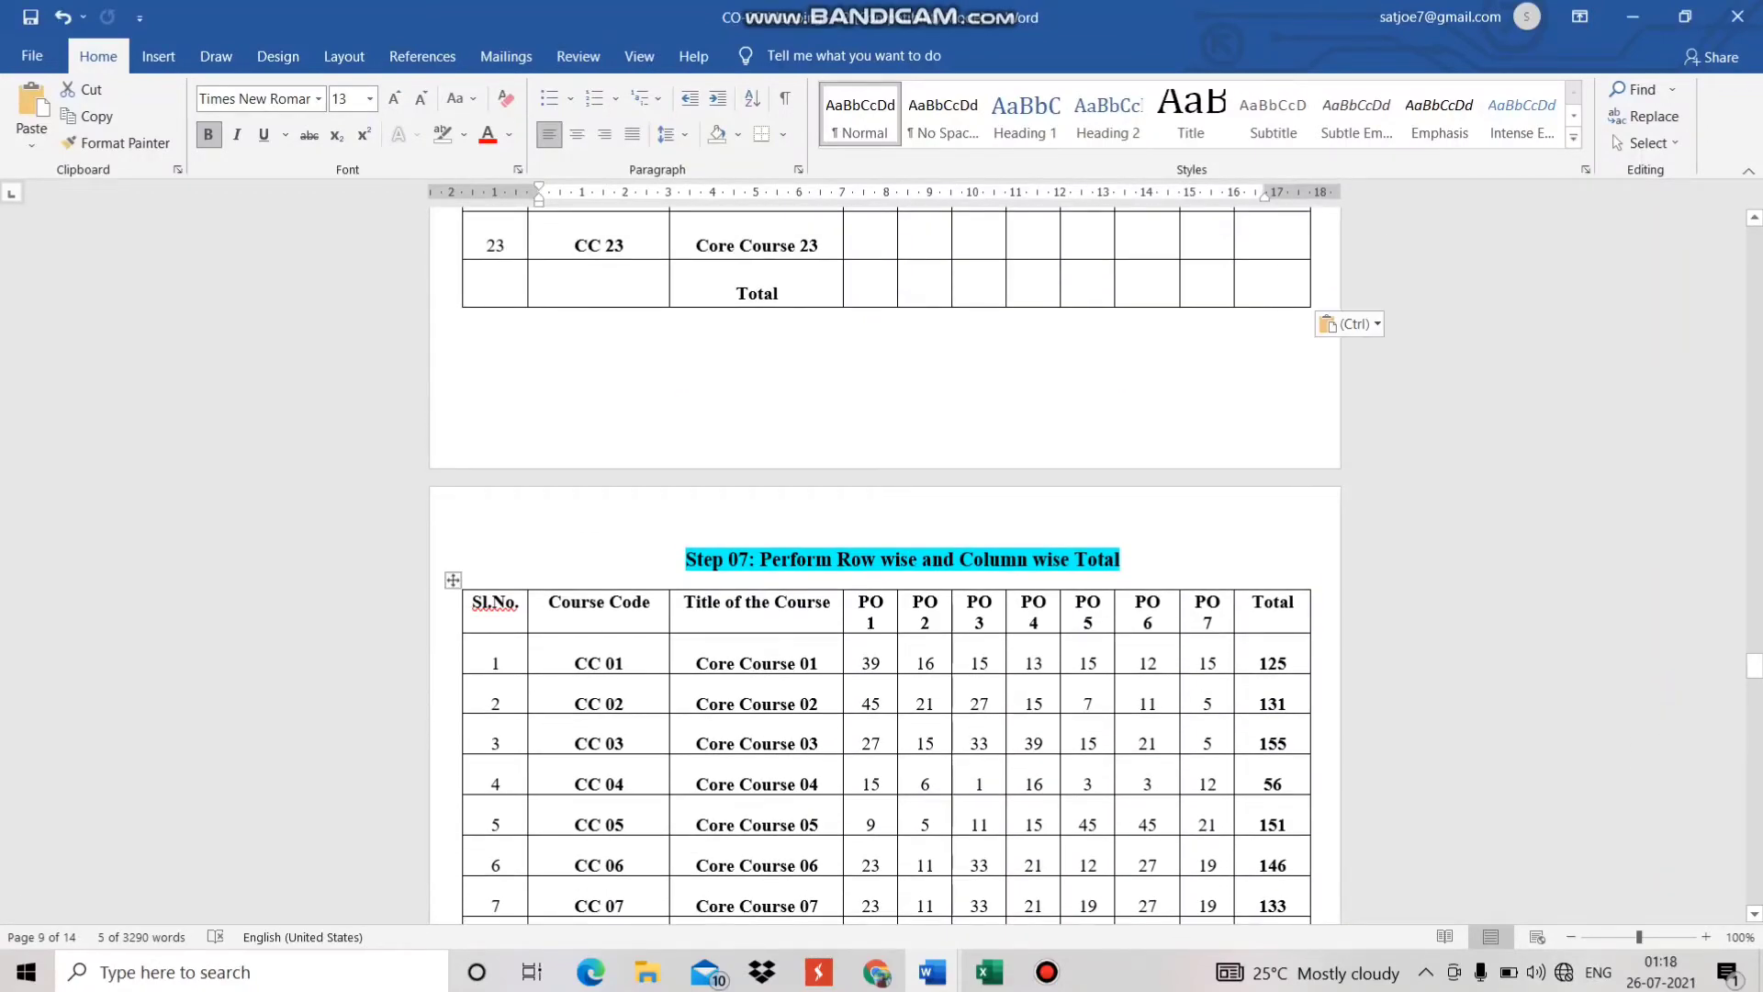
pyautogui.click(917, 905)
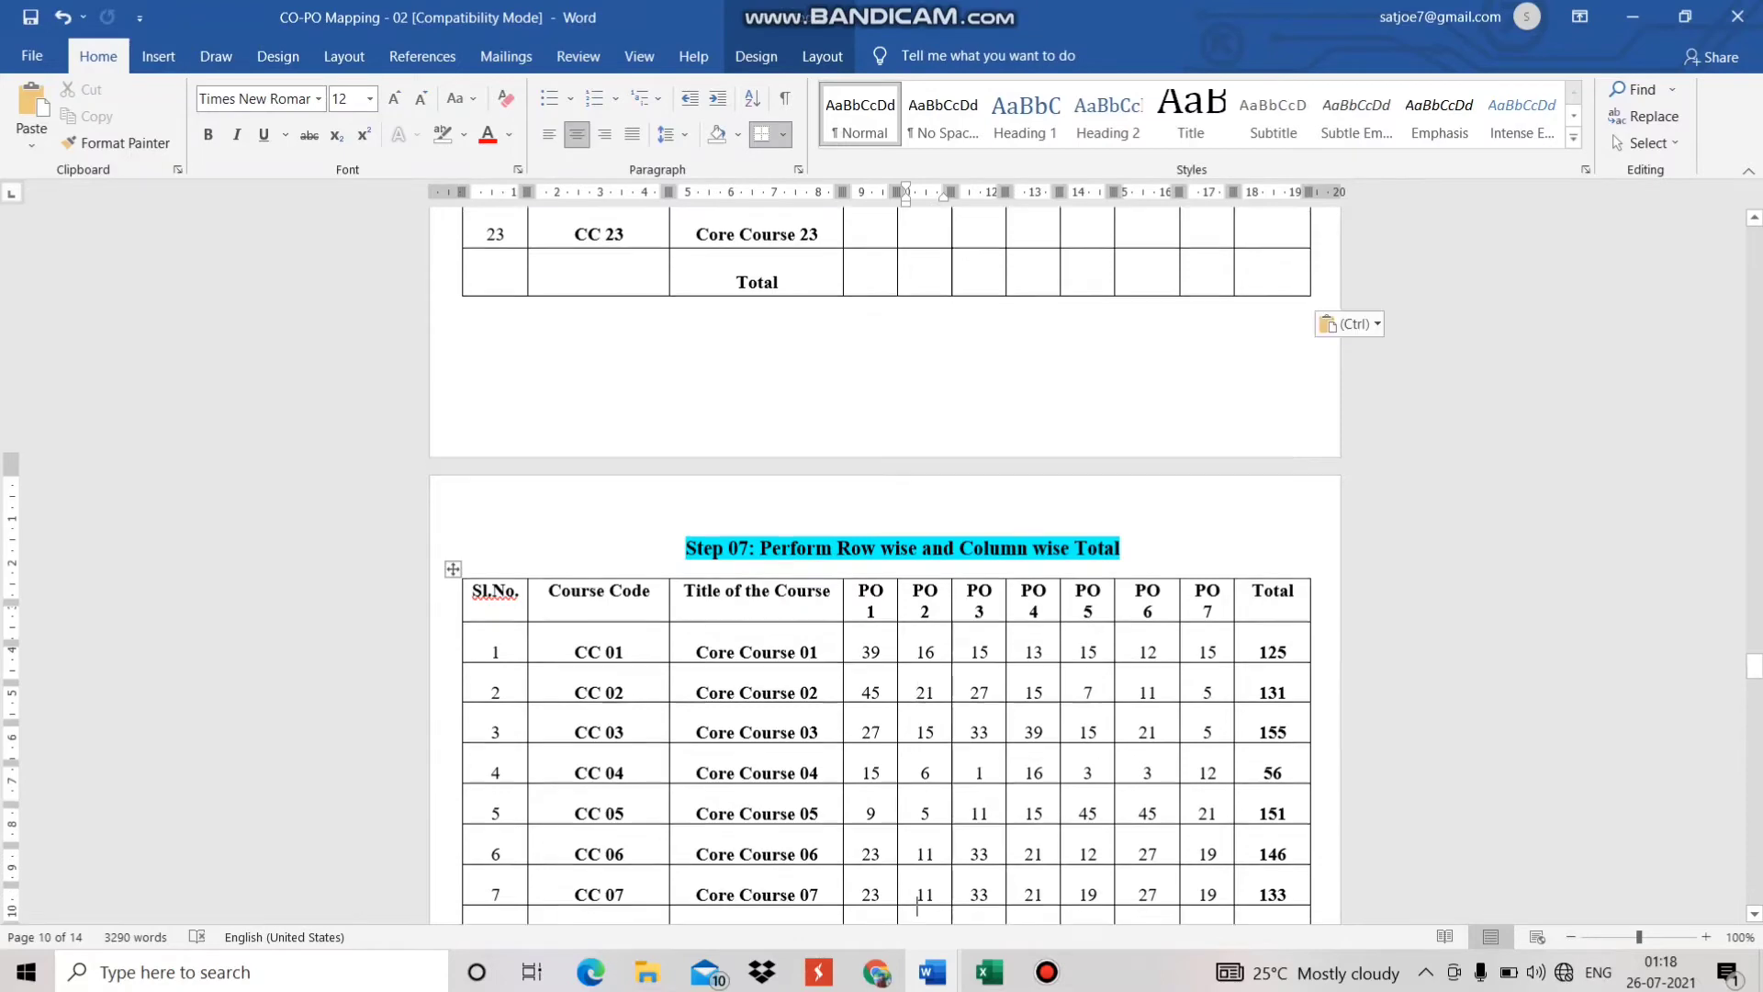
pyautogui.scroll(-10, 916, 905)
pyautogui.click(914, 910)
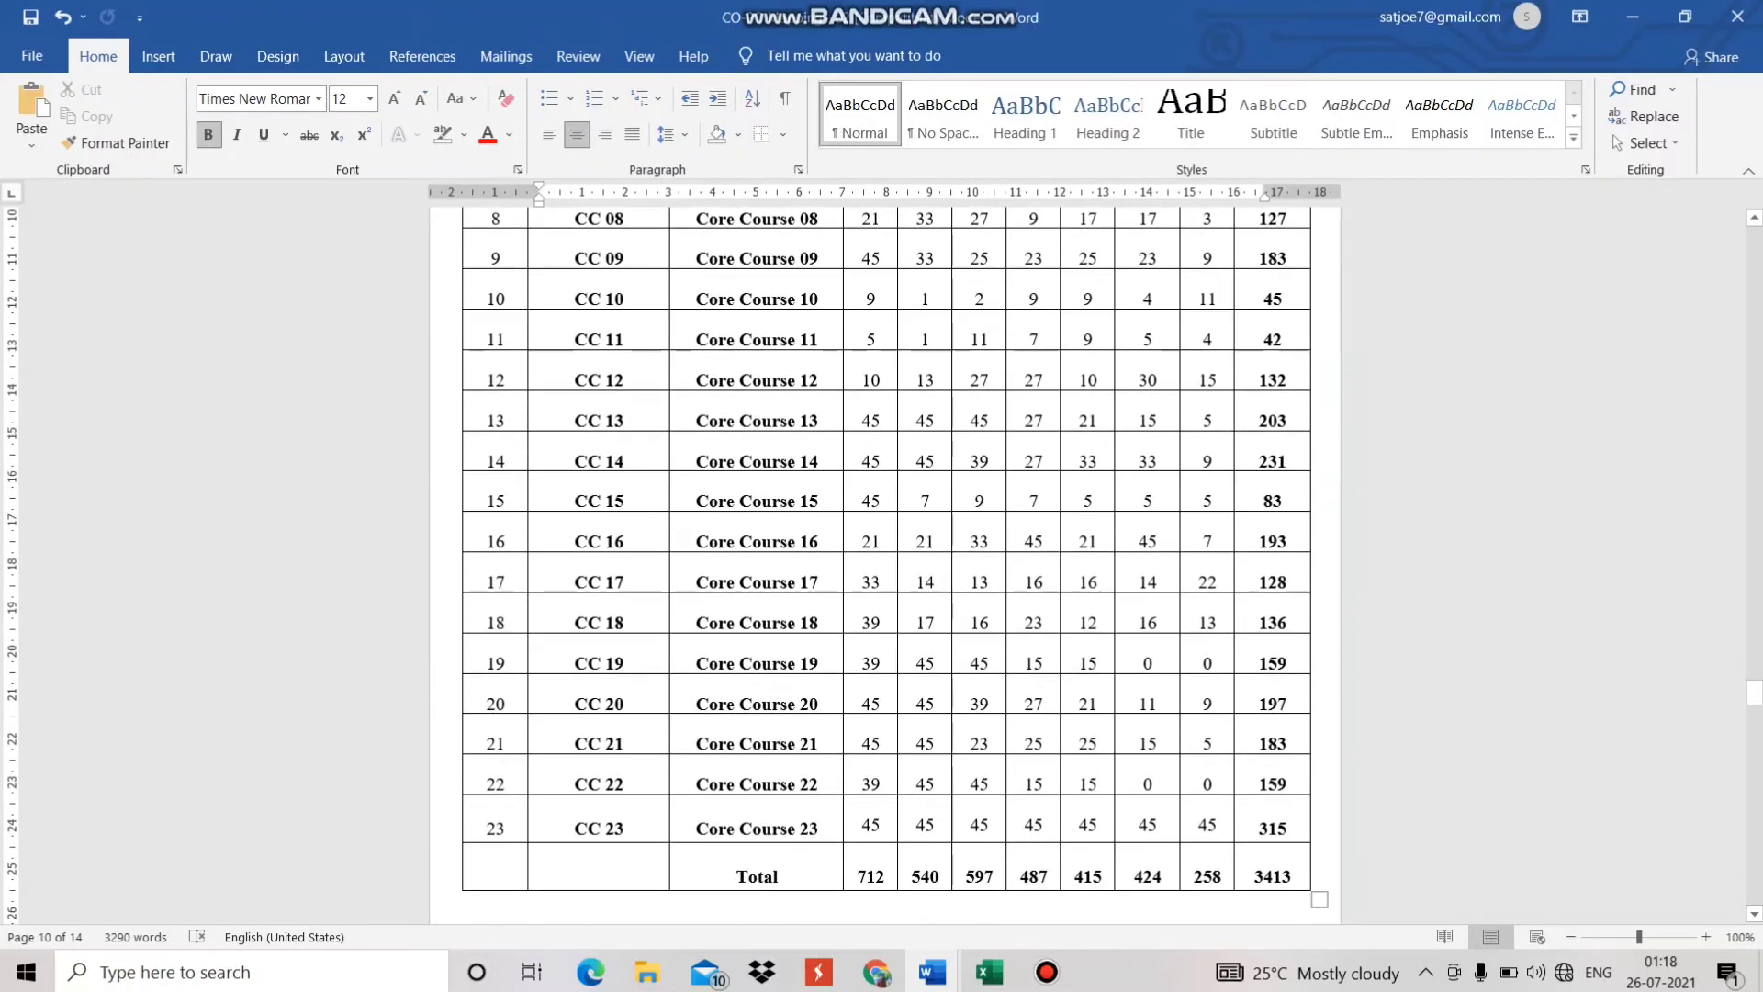
pyautogui.press('Down')
pyautogui.press('Down')
pyautogui.press('Down')
pyautogui.press('Down')
pyautogui.click(913, 677)
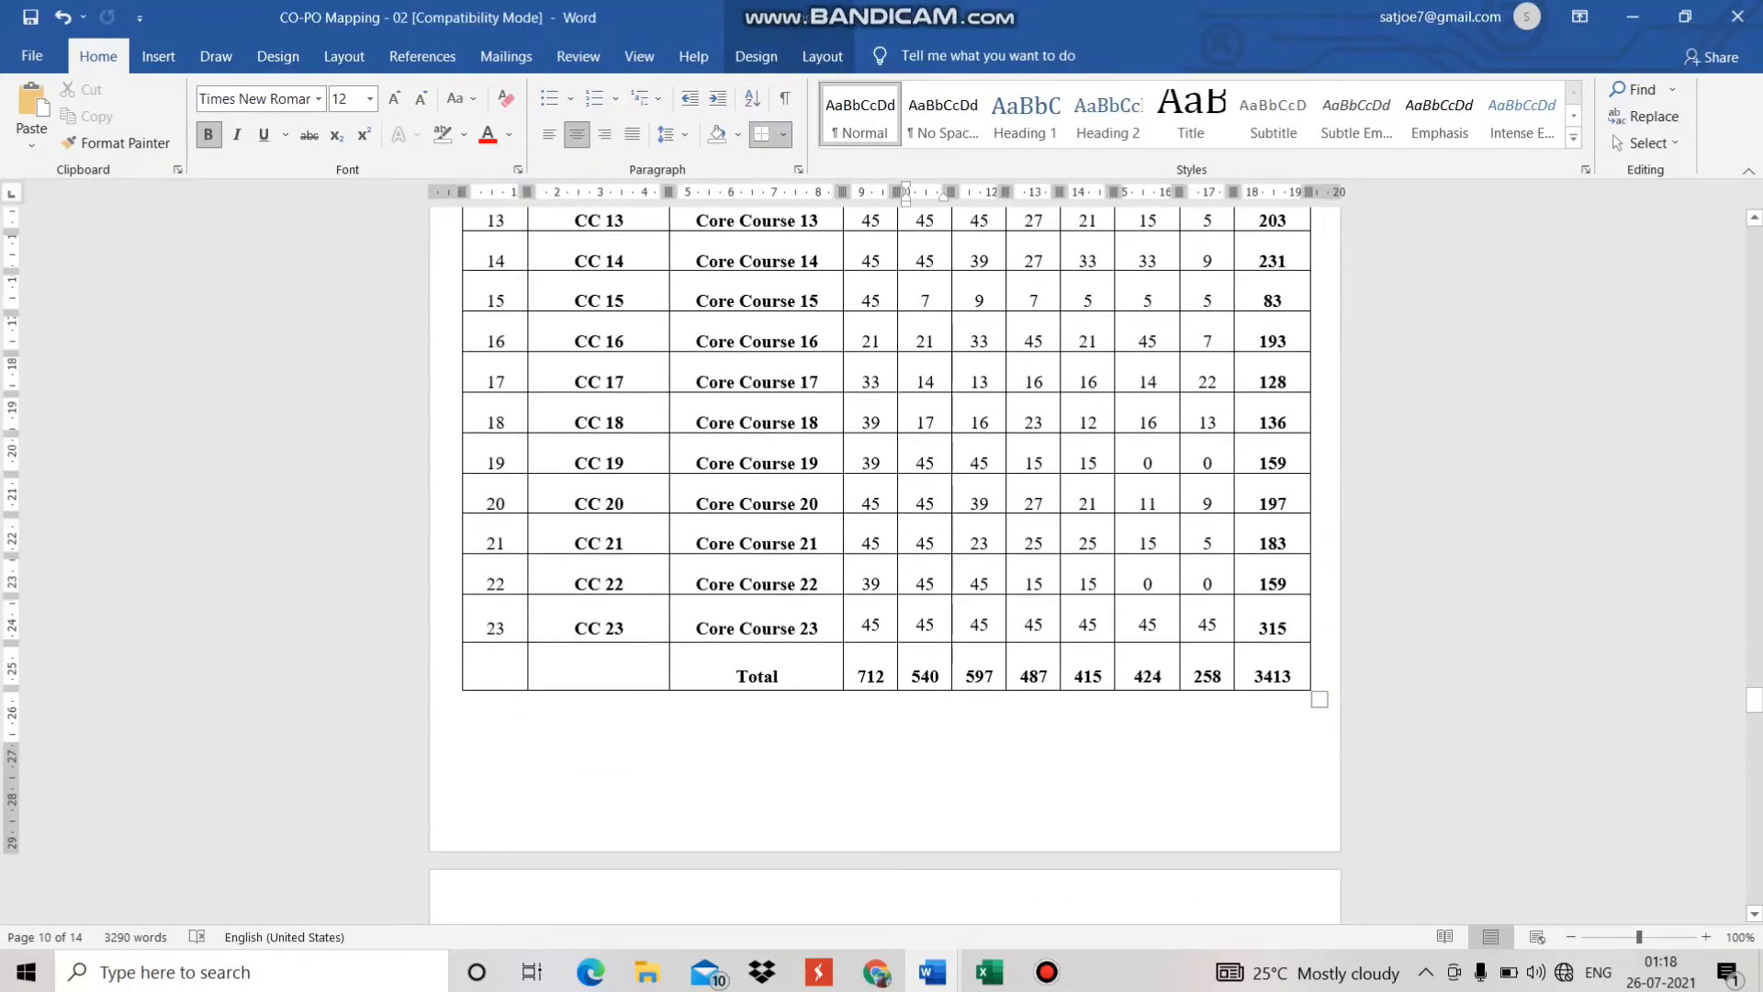
pyautogui.moveTo(913, 677); pyautogui.dragTo(939, 677)
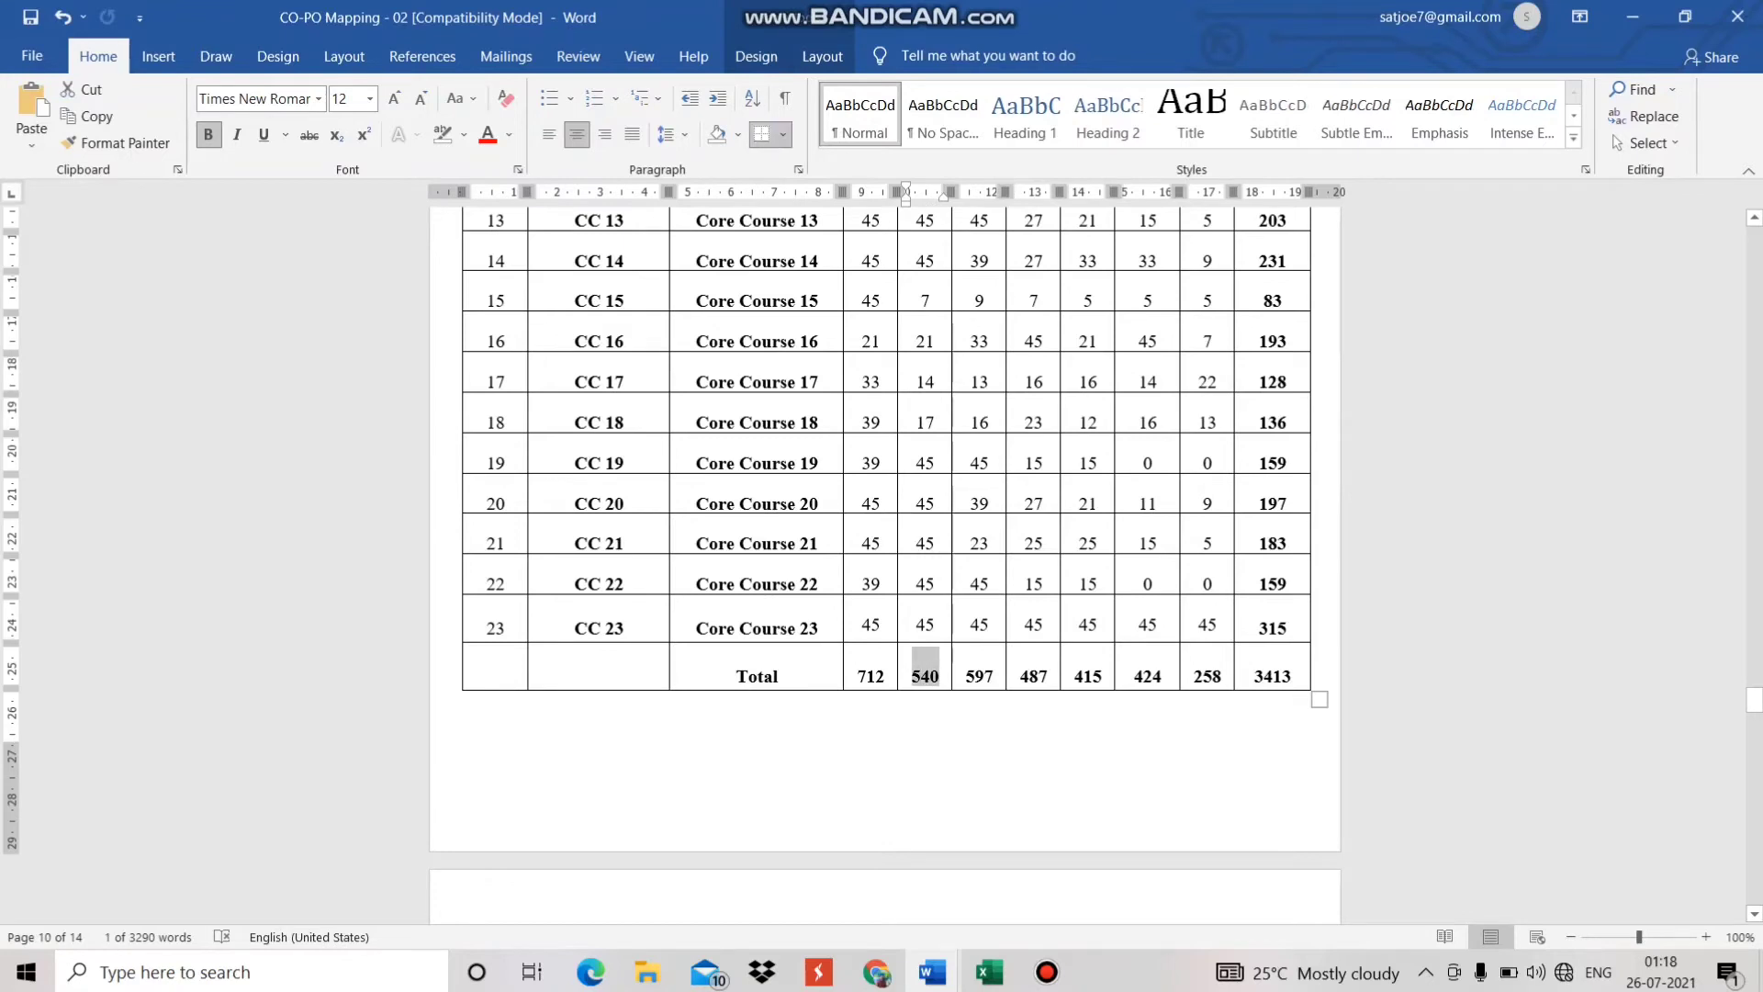
# Step: Highlight the operation 16 % 540 * 100 in Step 08 and locate the matching CC 01 PO 2 value in the Step 09 matrix
pyautogui.scroll(-6, 884, 551)
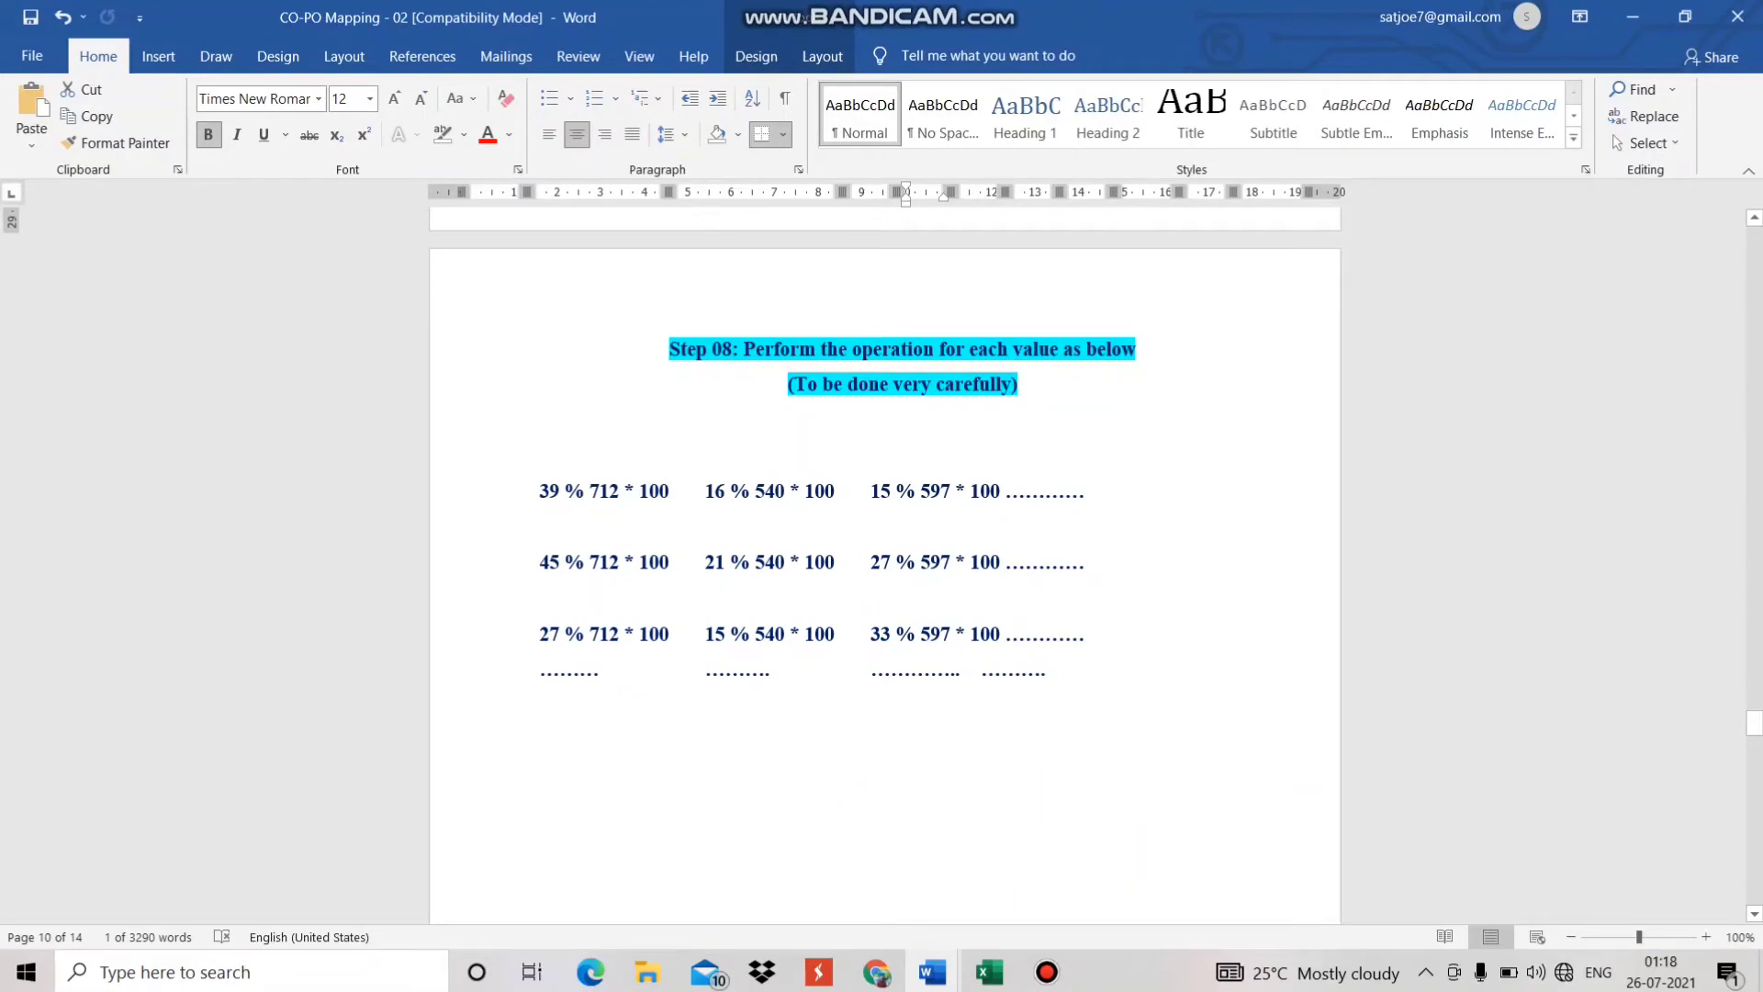
pyautogui.moveTo(707, 492); pyautogui.dragTo(835, 494)
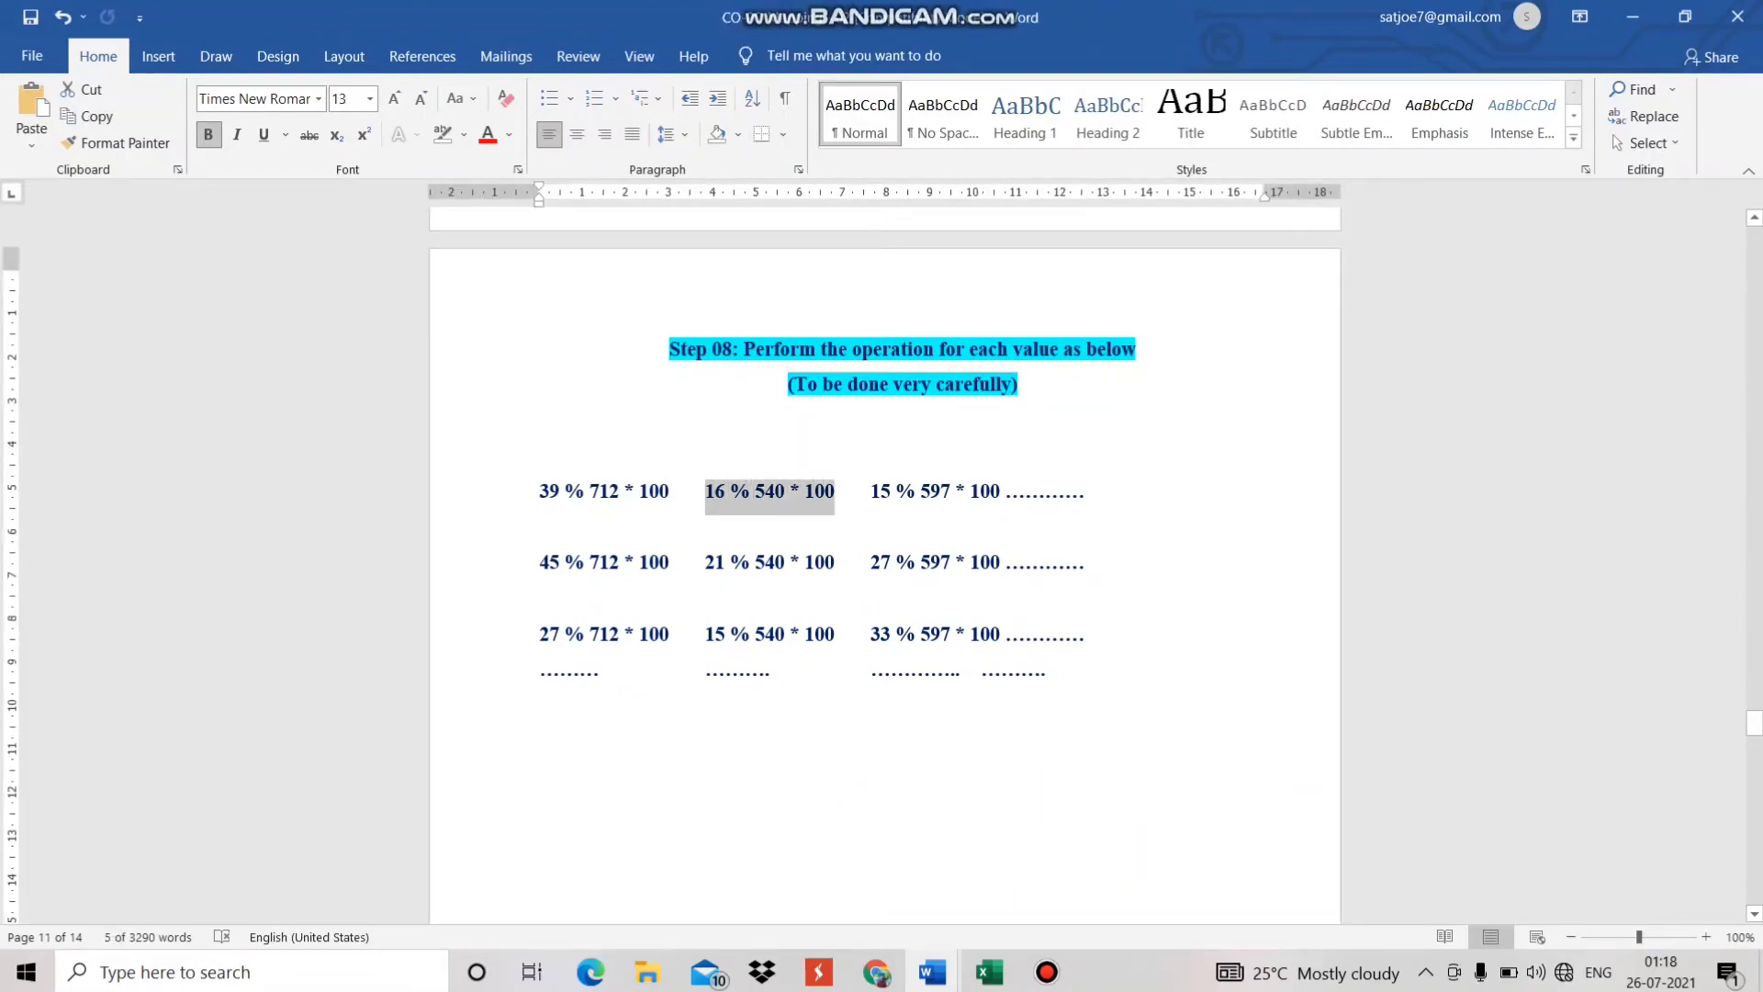
pyautogui.moveTo(1755, 722); pyautogui.dragTo(1754, 766)
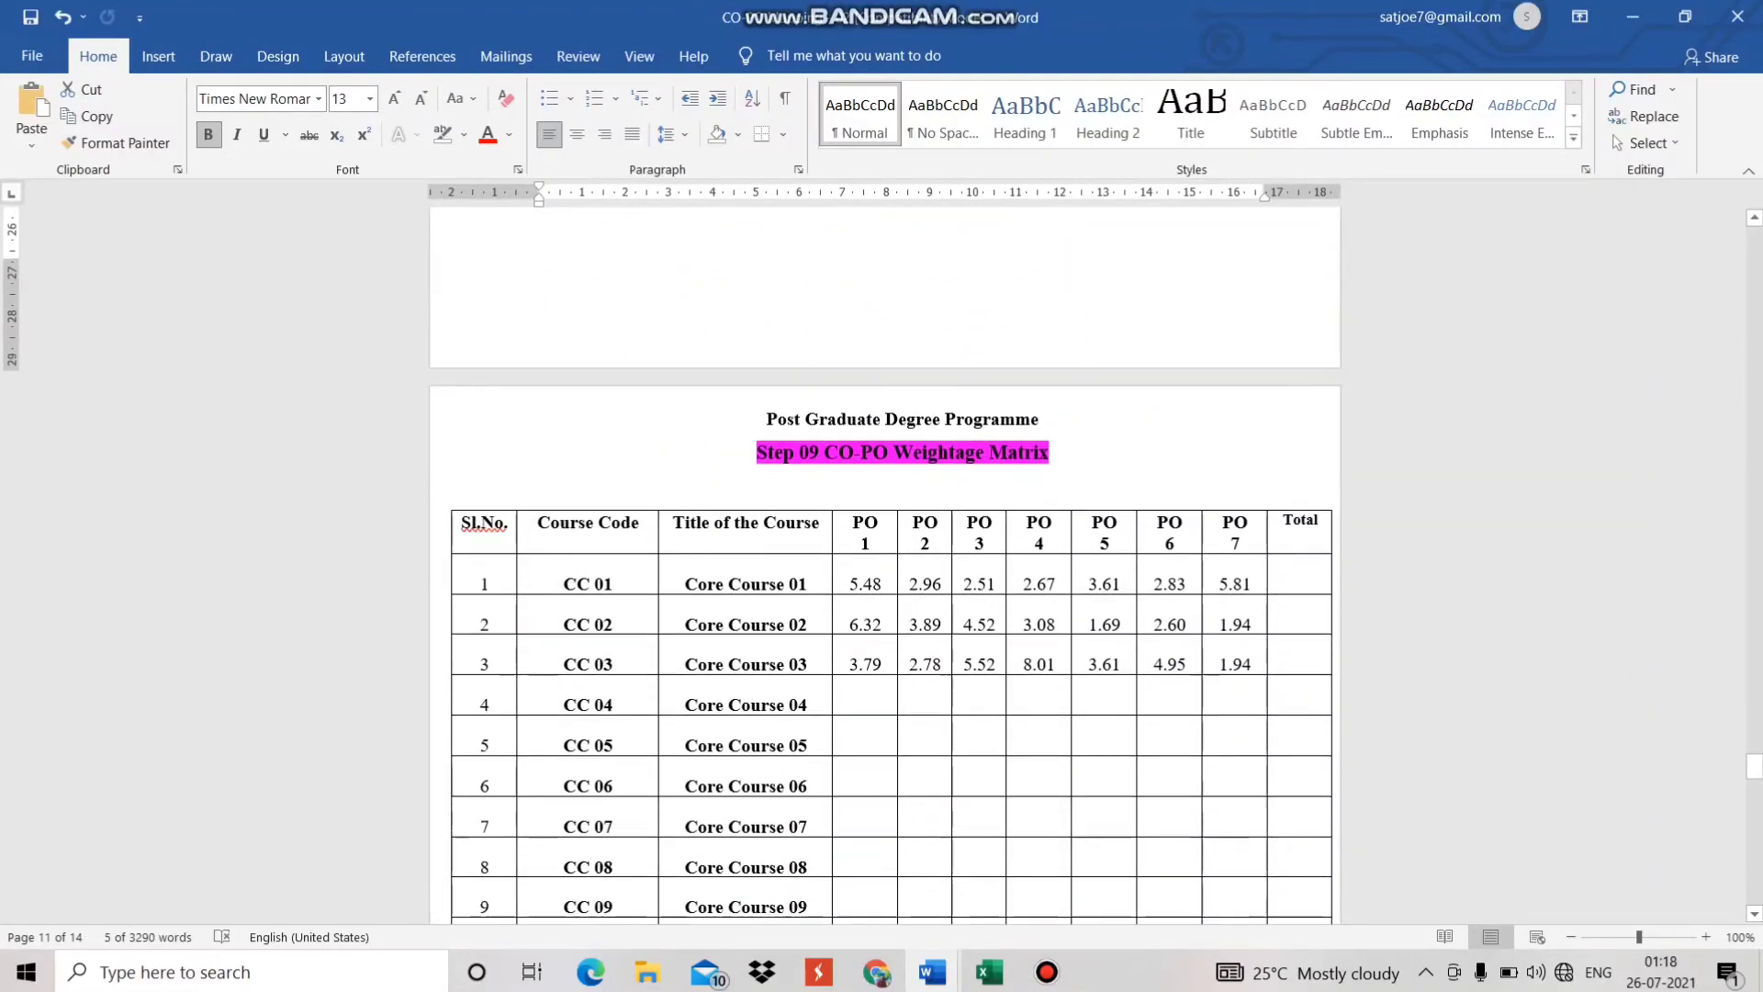
pyautogui.click(909, 584)
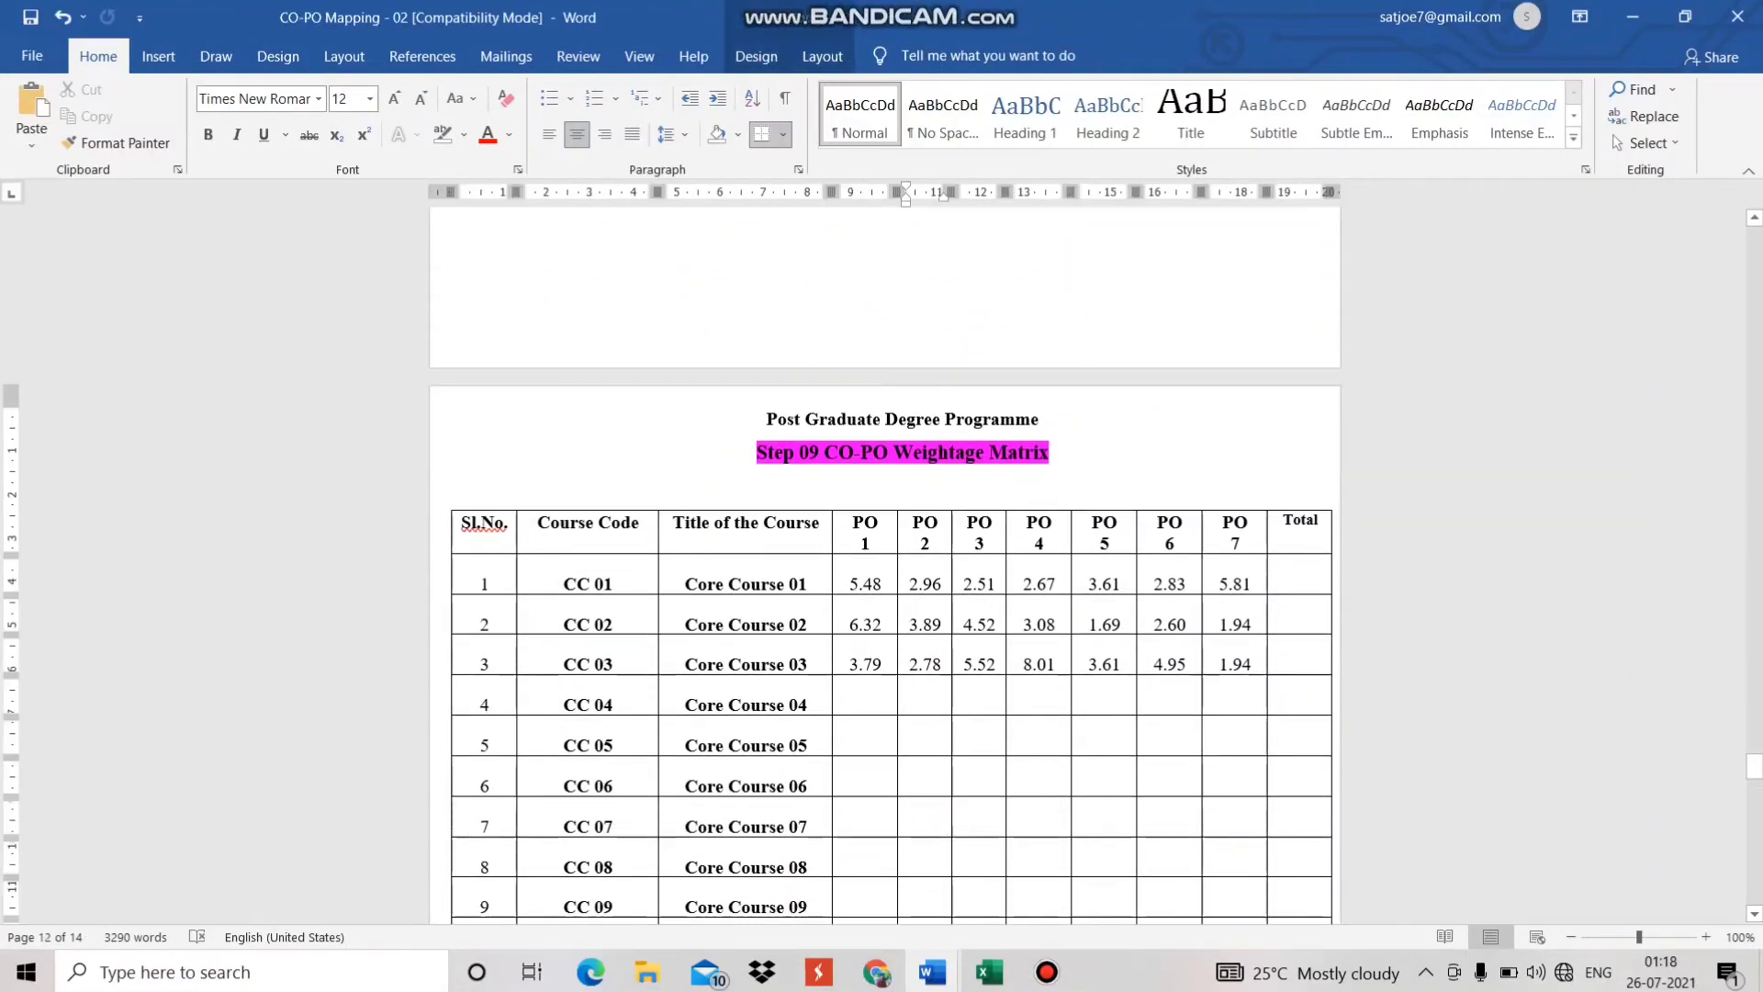
# Step: Highlight the PO 1 to PO 7 weightages of Core Course 01 in the Step 09 matrix and continue through the Core Course 02 and 03 rows
pyautogui.moveTo(846, 584); pyautogui.dragTo(1236, 584)
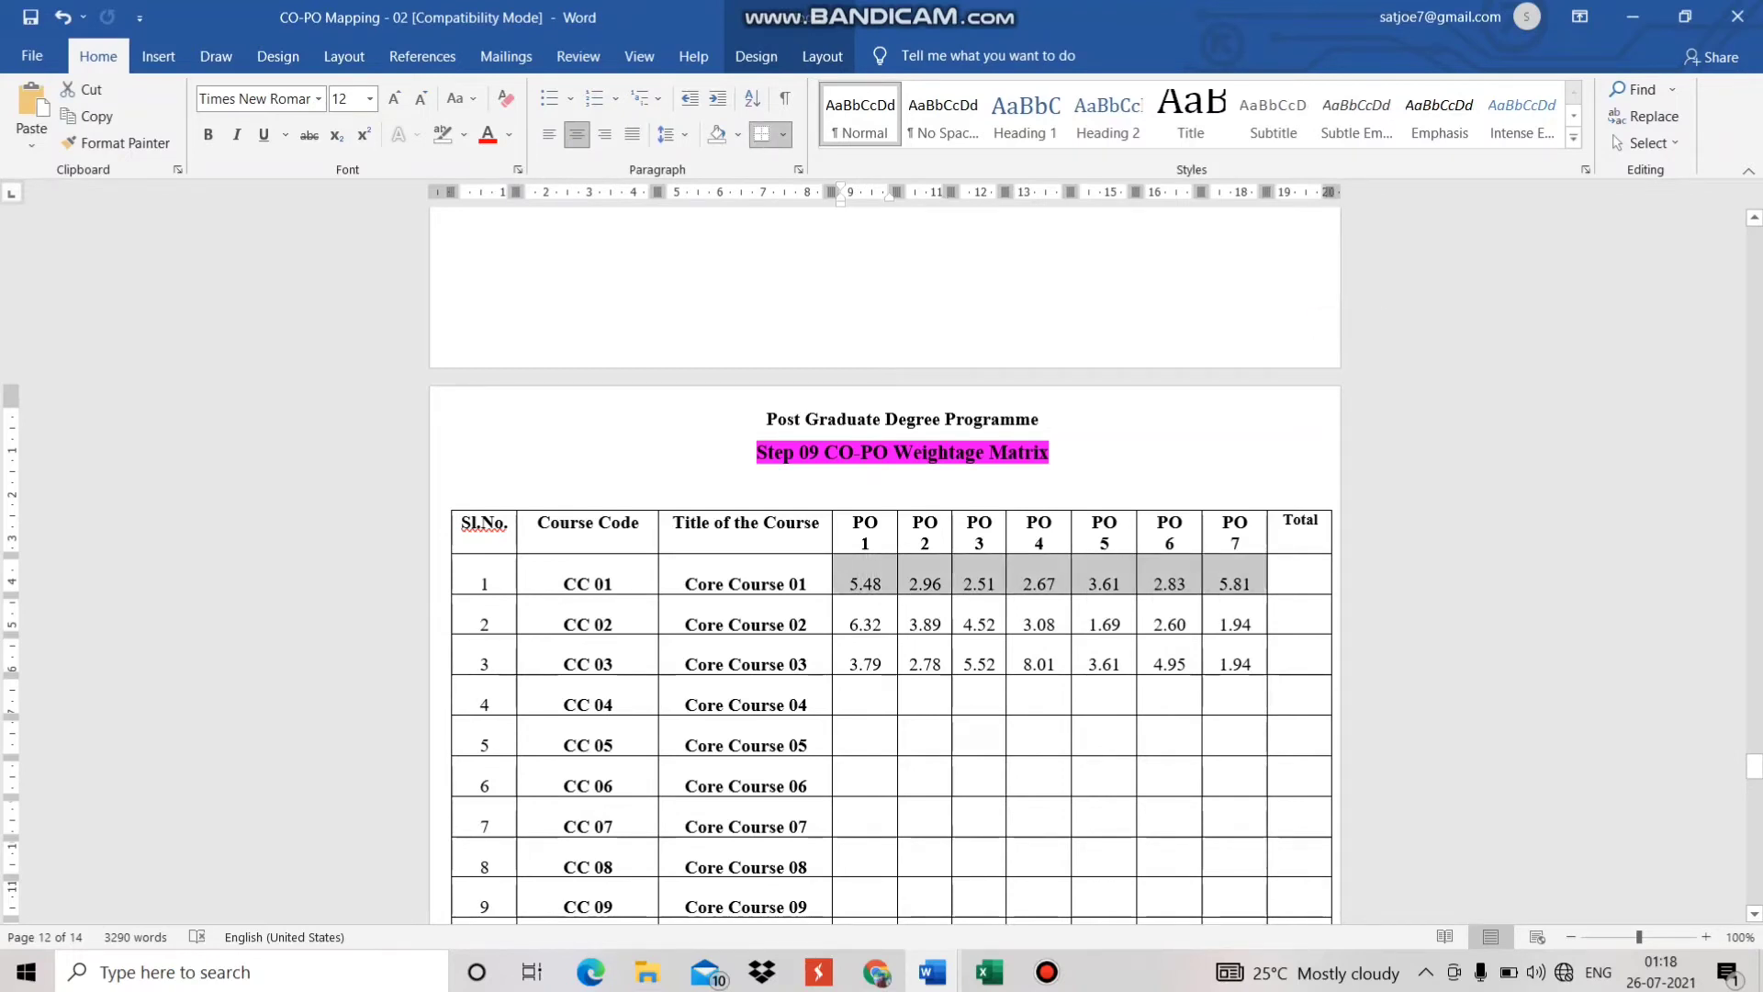
pyautogui.click(850, 625)
pyautogui.moveTo(851, 624); pyautogui.dragTo(979, 624)
pyautogui.click(850, 664)
# Step: Go to the completed weightage matrix and highlight its PO values, following the PO 1 column from Core Course 01 down to the Total row
pyautogui.scroll(-8, 850, 664)
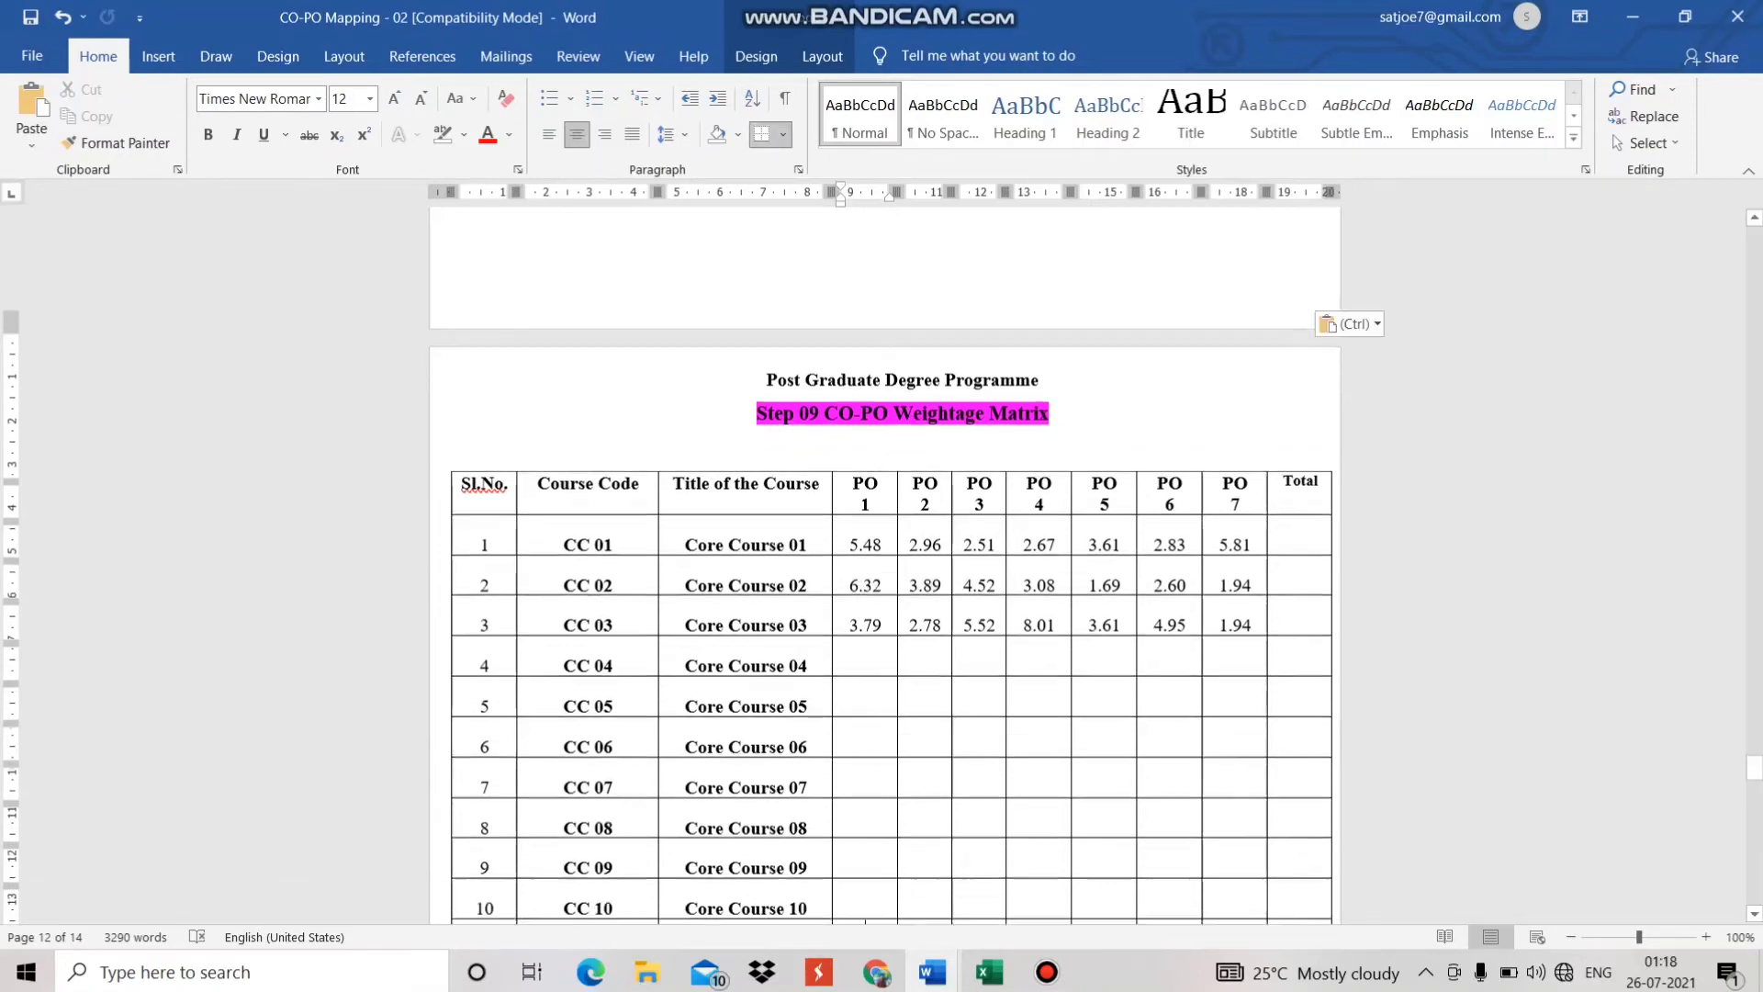
pyautogui.scroll(-10, 851, 917)
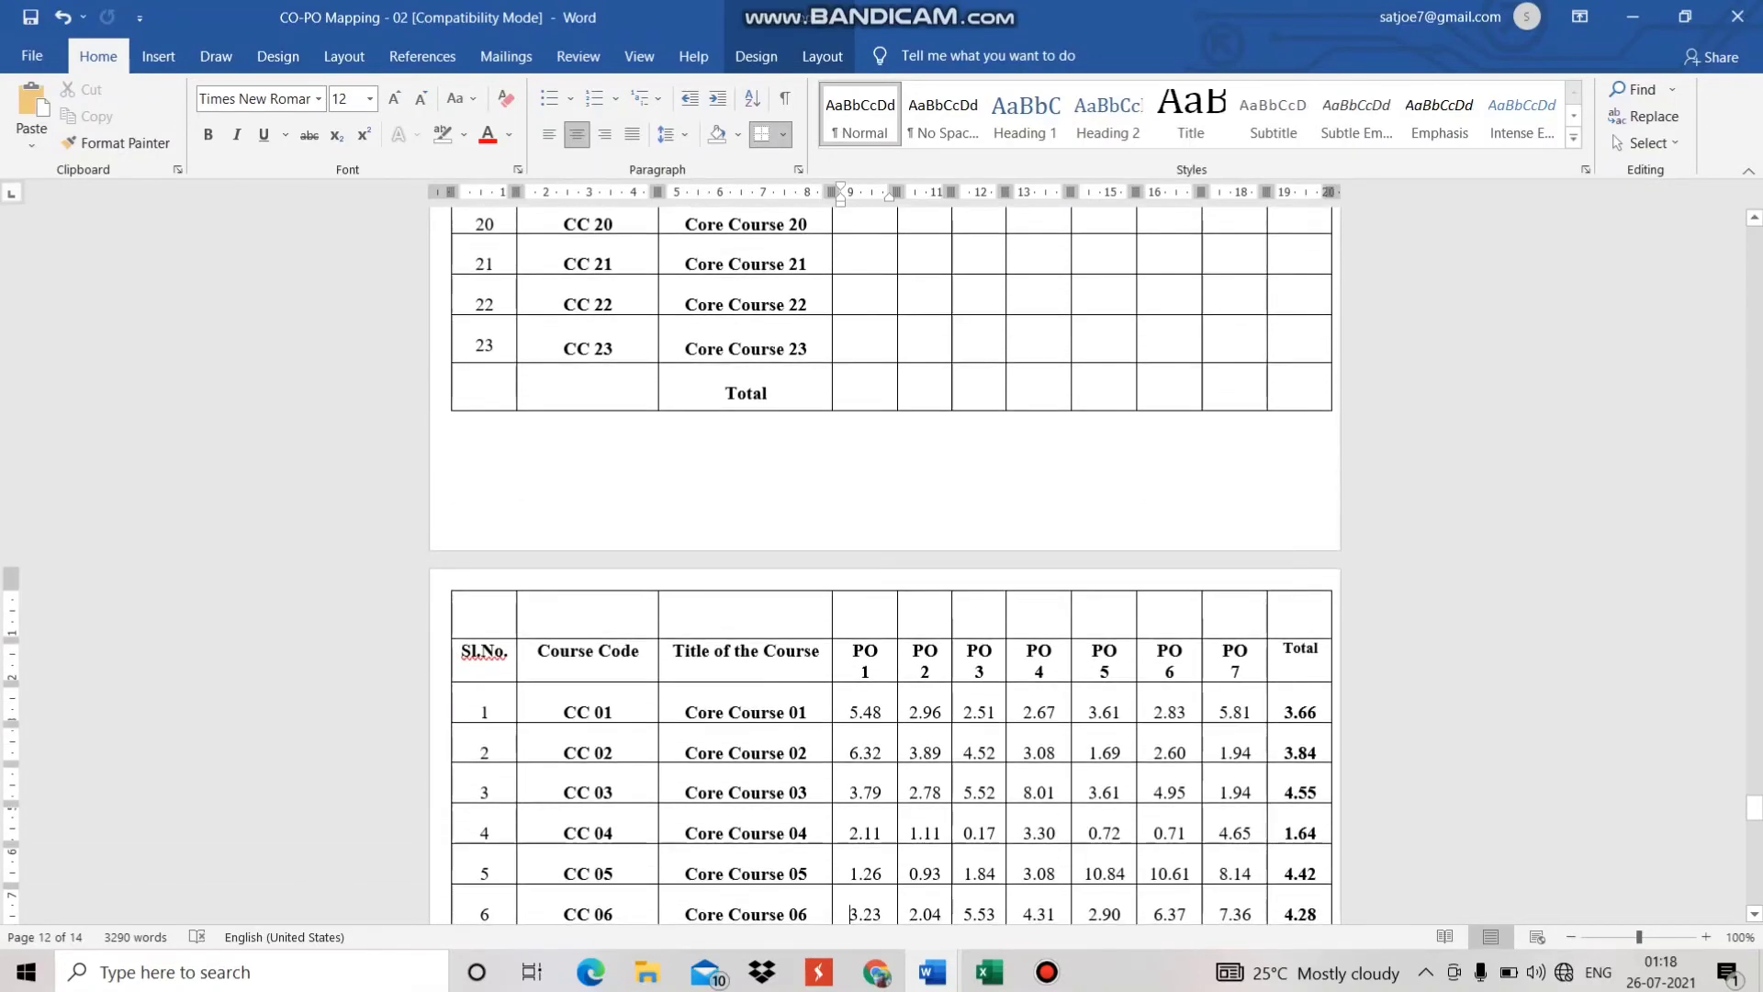
pyautogui.scroll(-1, 851, 914)
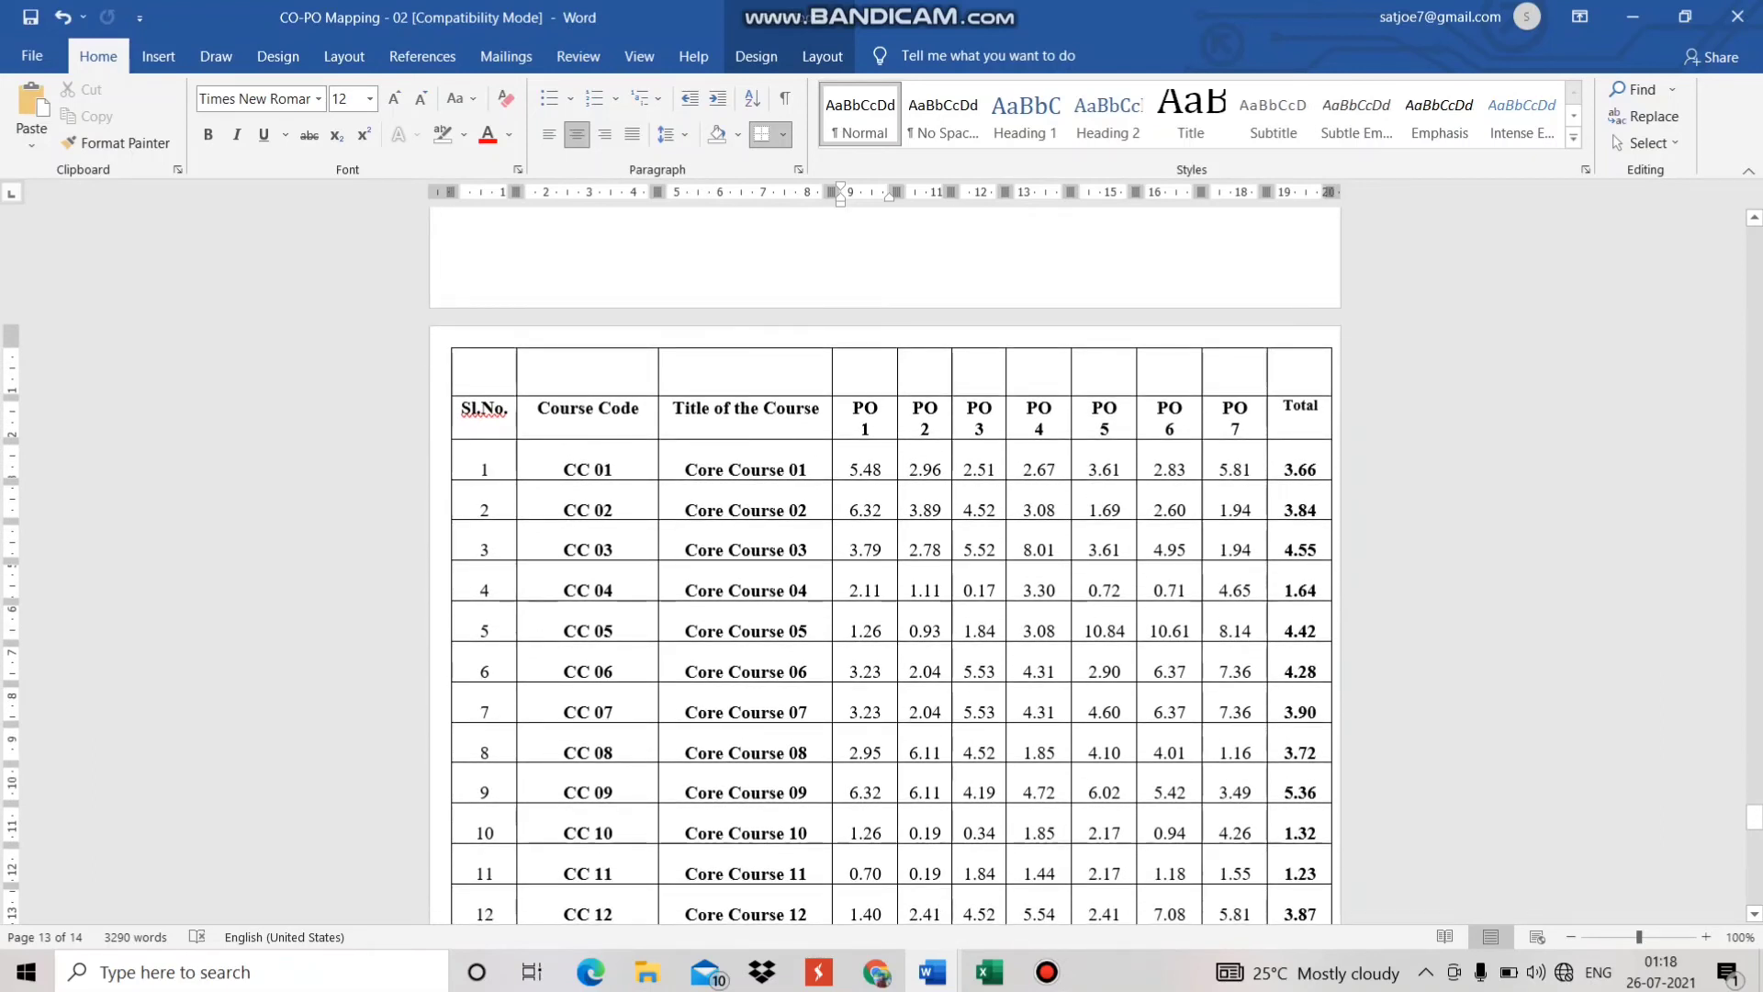
pyautogui.moveTo(863, 467); pyautogui.dragTo(1235, 921)
pyautogui.press('Left')
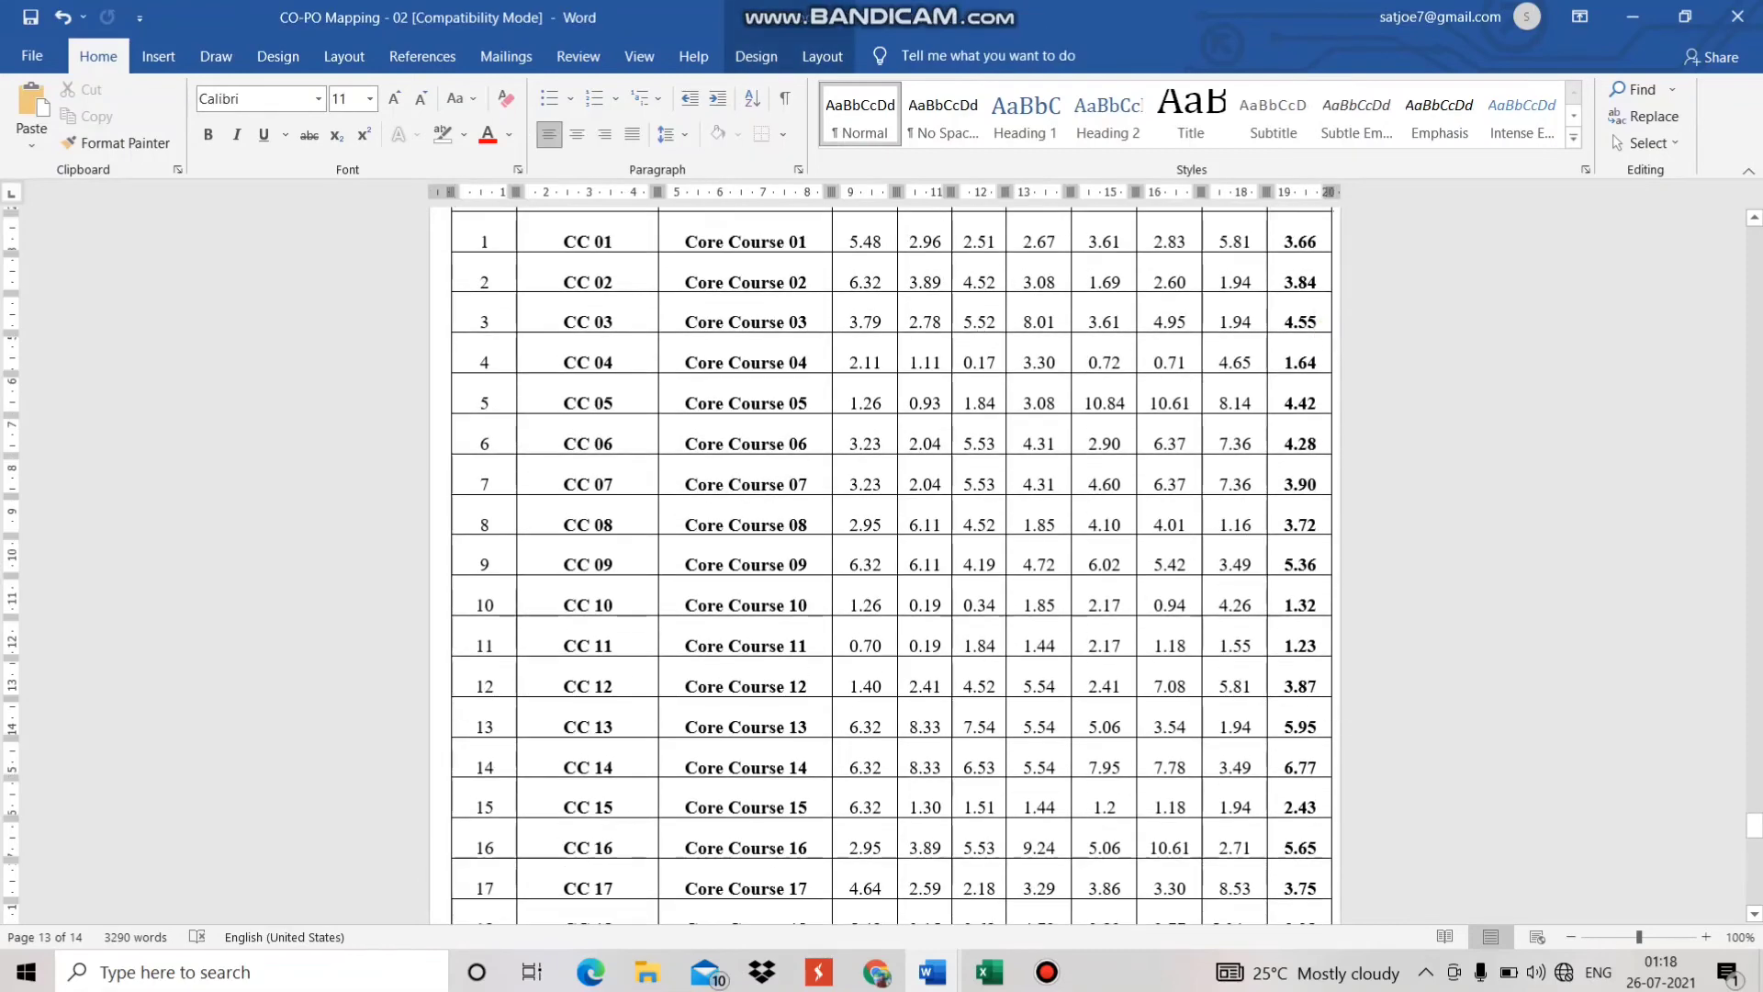
pyautogui.moveTo(850, 241); pyautogui.dragTo(1336, 282)
pyautogui.moveTo(851, 242); pyautogui.dragTo(866, 873)
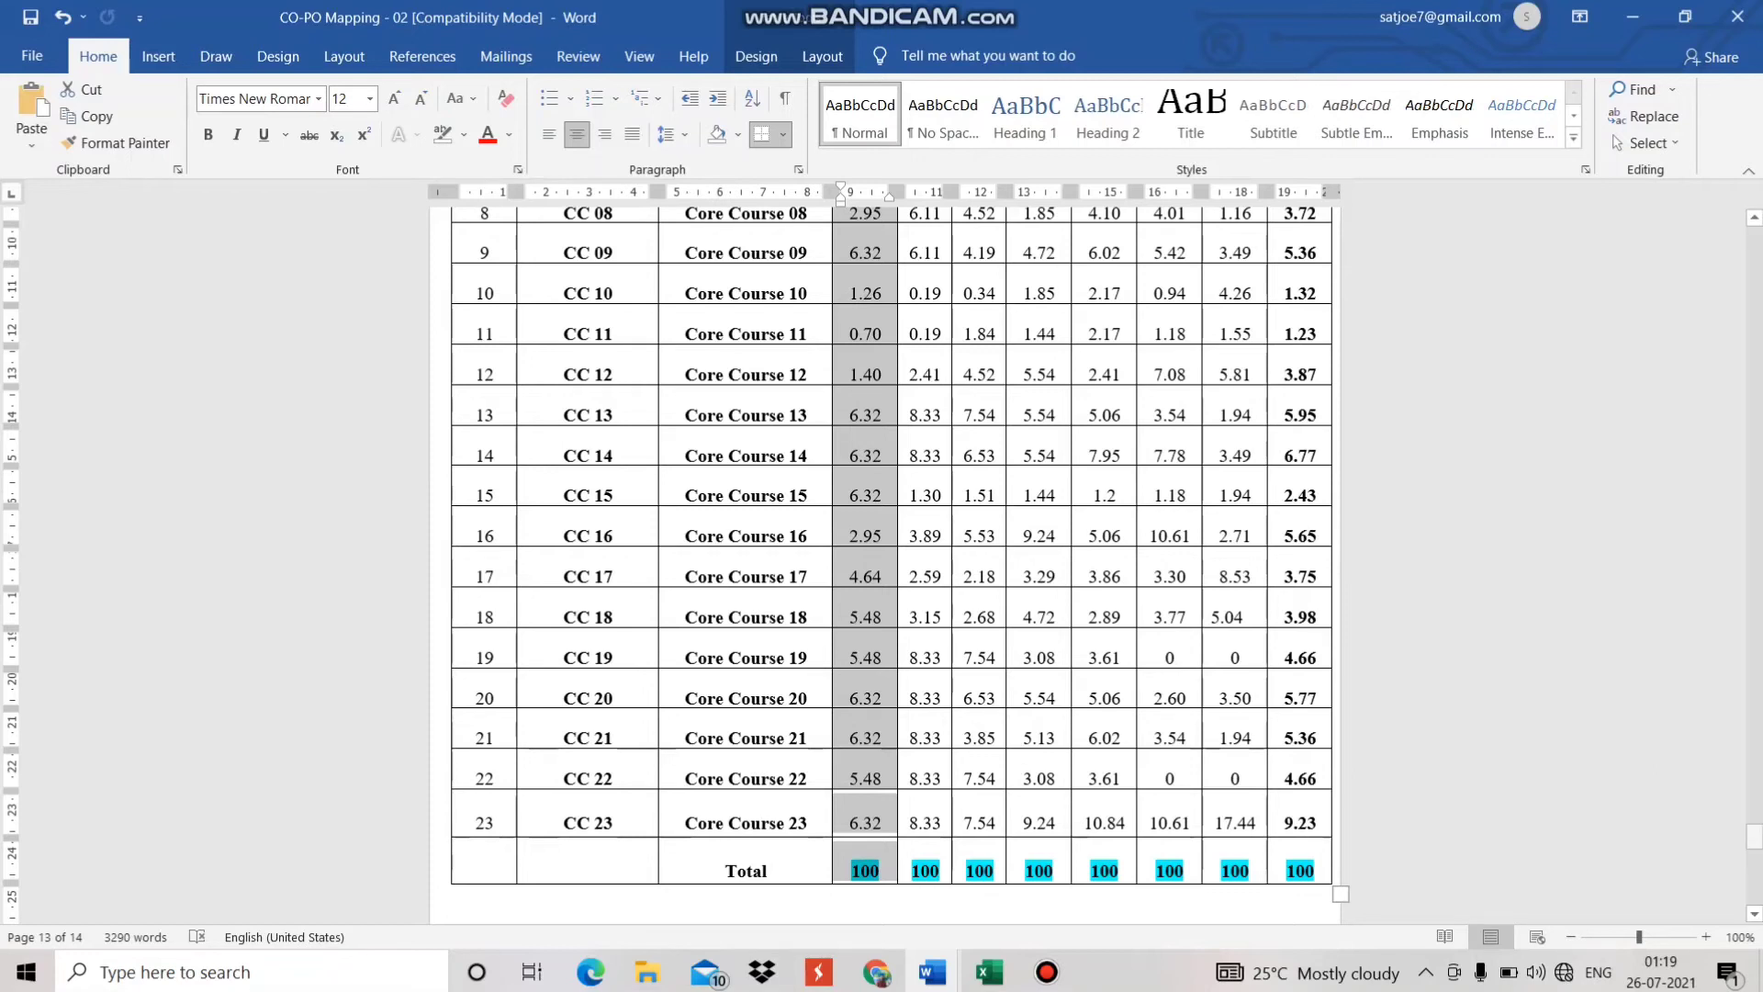
# Step: Copy the Core Course 01 PO 1 to PO 7 weightages from the completed matrix into the Weighted Percentage row of the Step 10 CC1 table
pyautogui.scroll(-7, 885, 551)
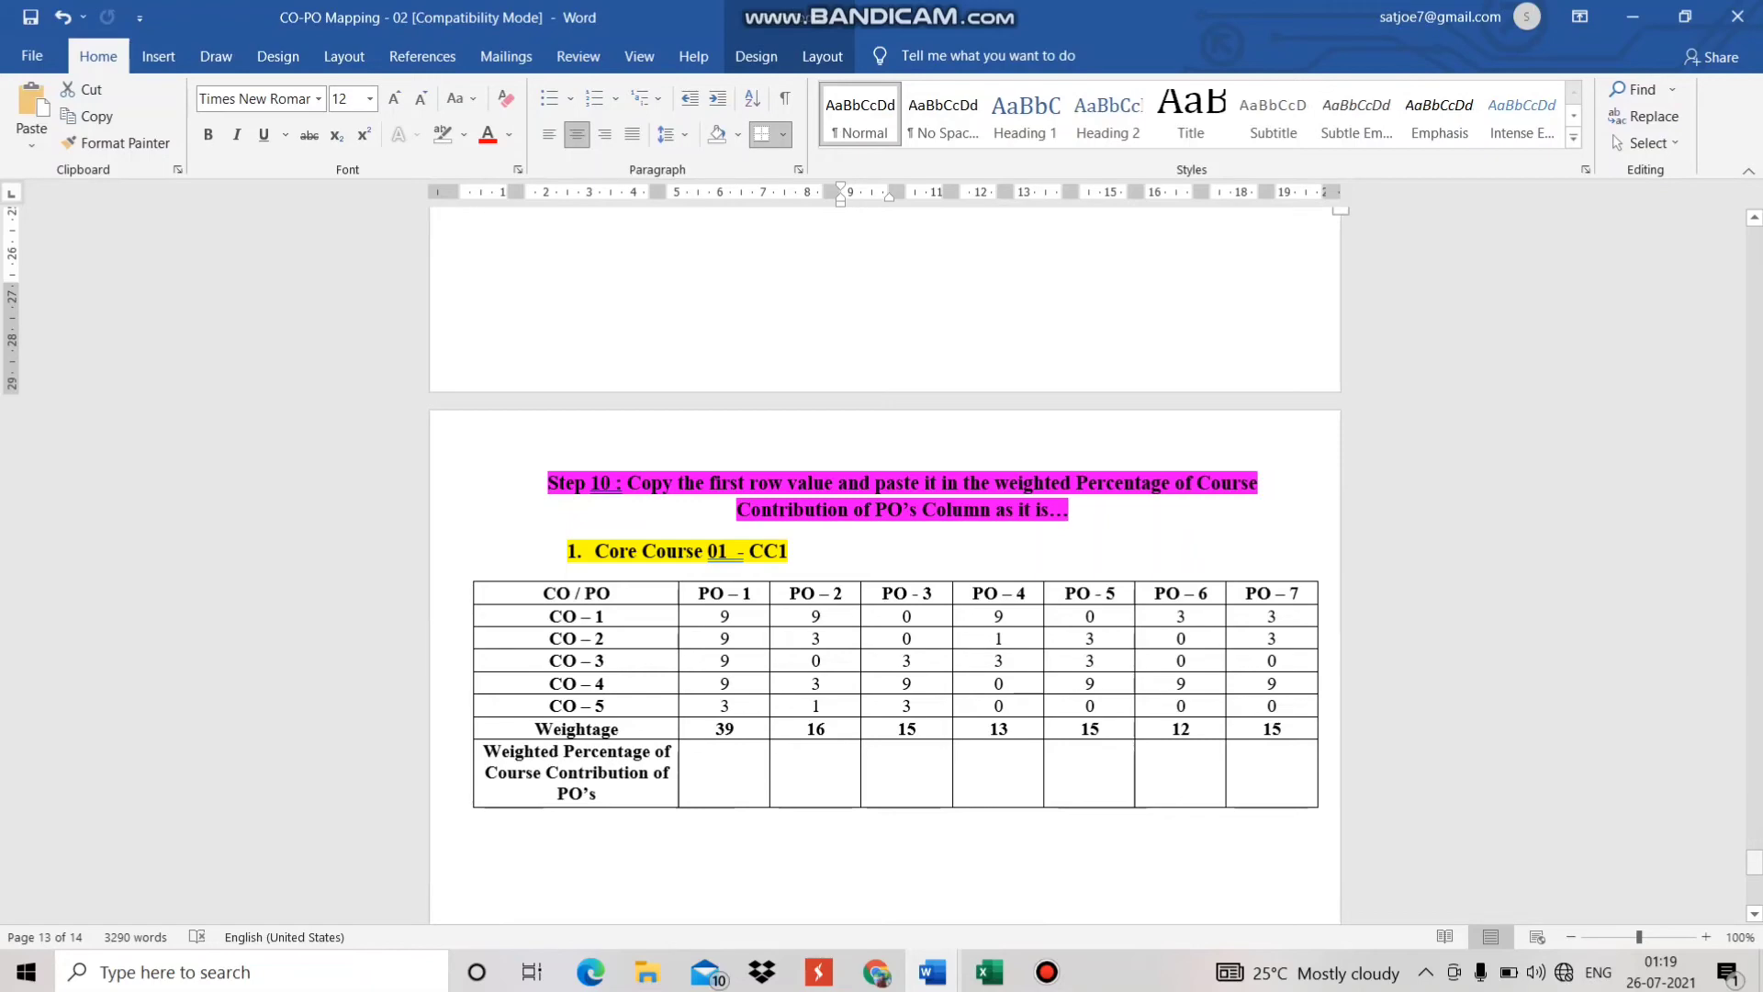
pyautogui.scroll(15, 885, 551)
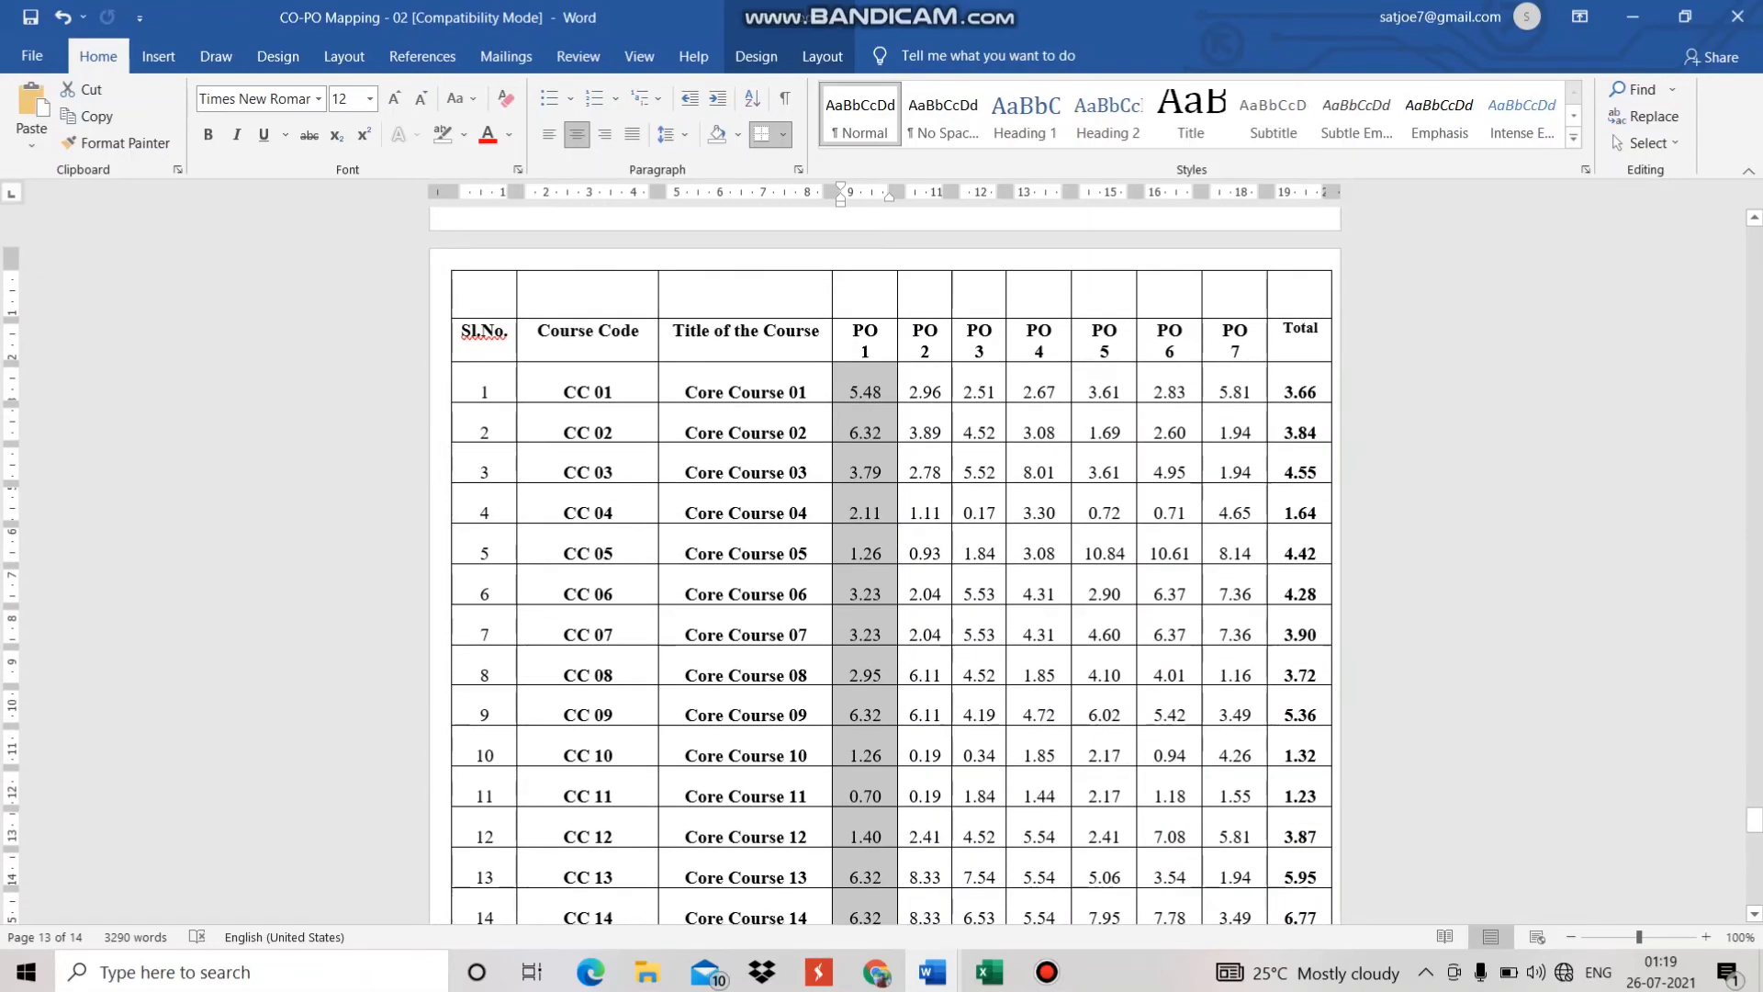
pyautogui.click(847, 392)
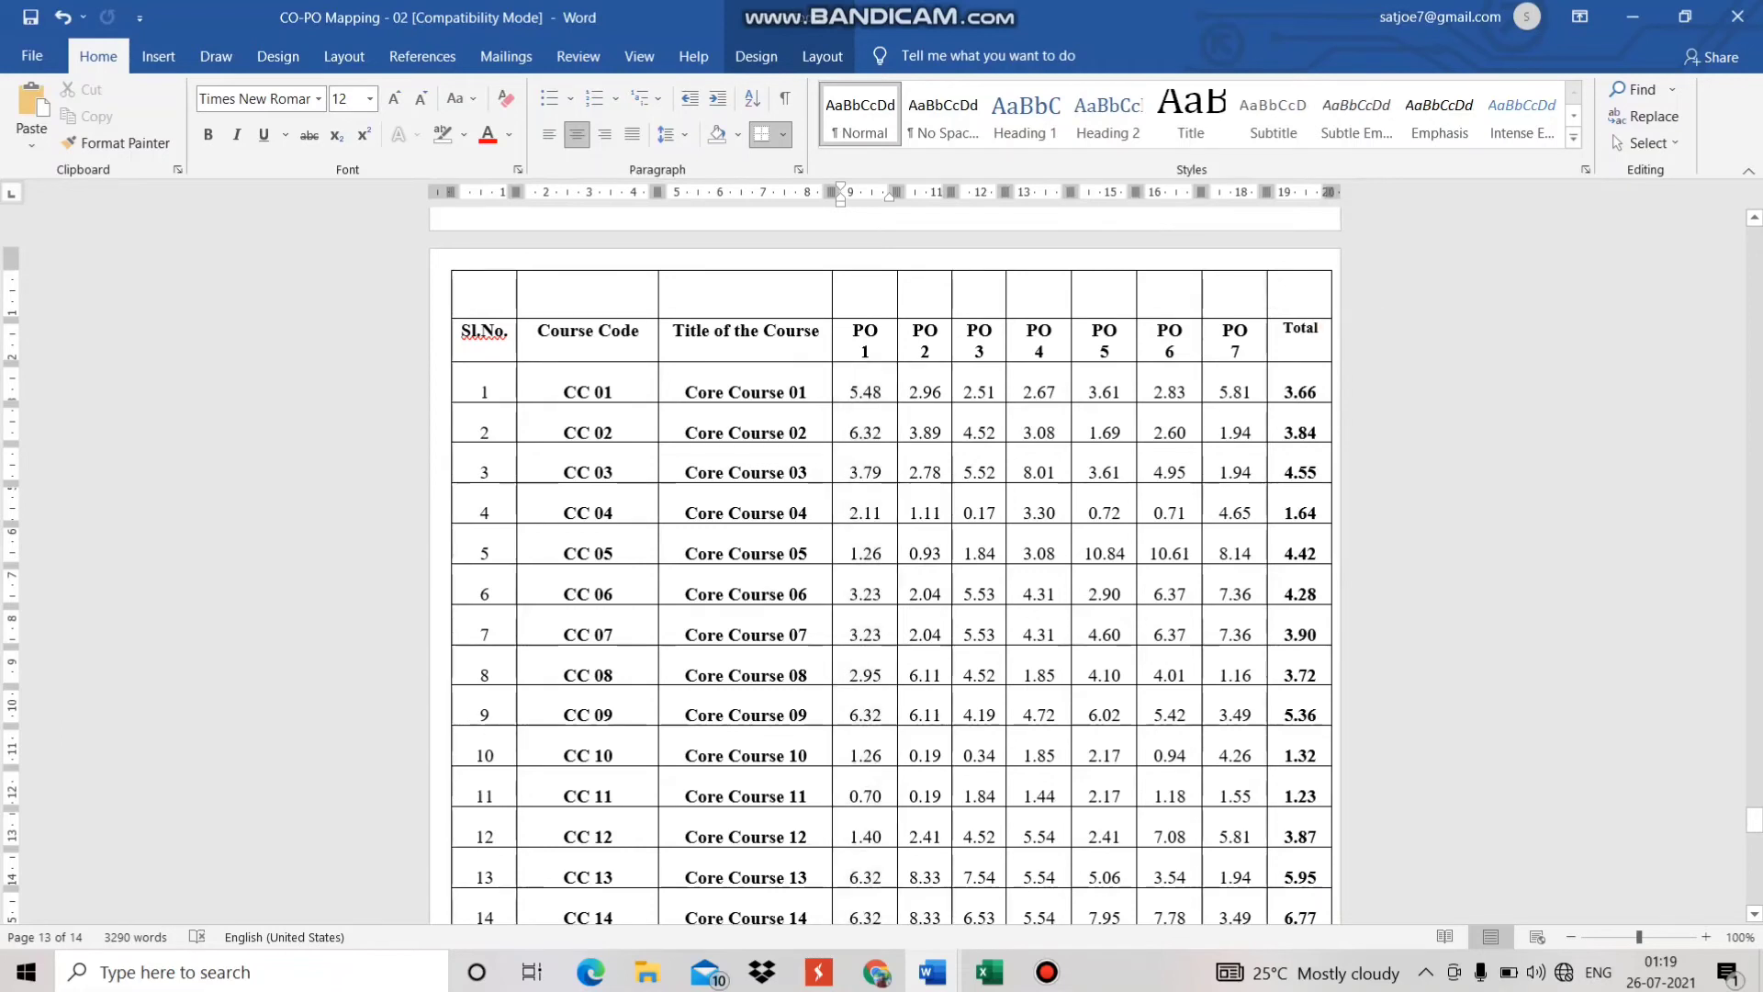
pyautogui.moveTo(850, 392); pyautogui.dragTo(1235, 392)
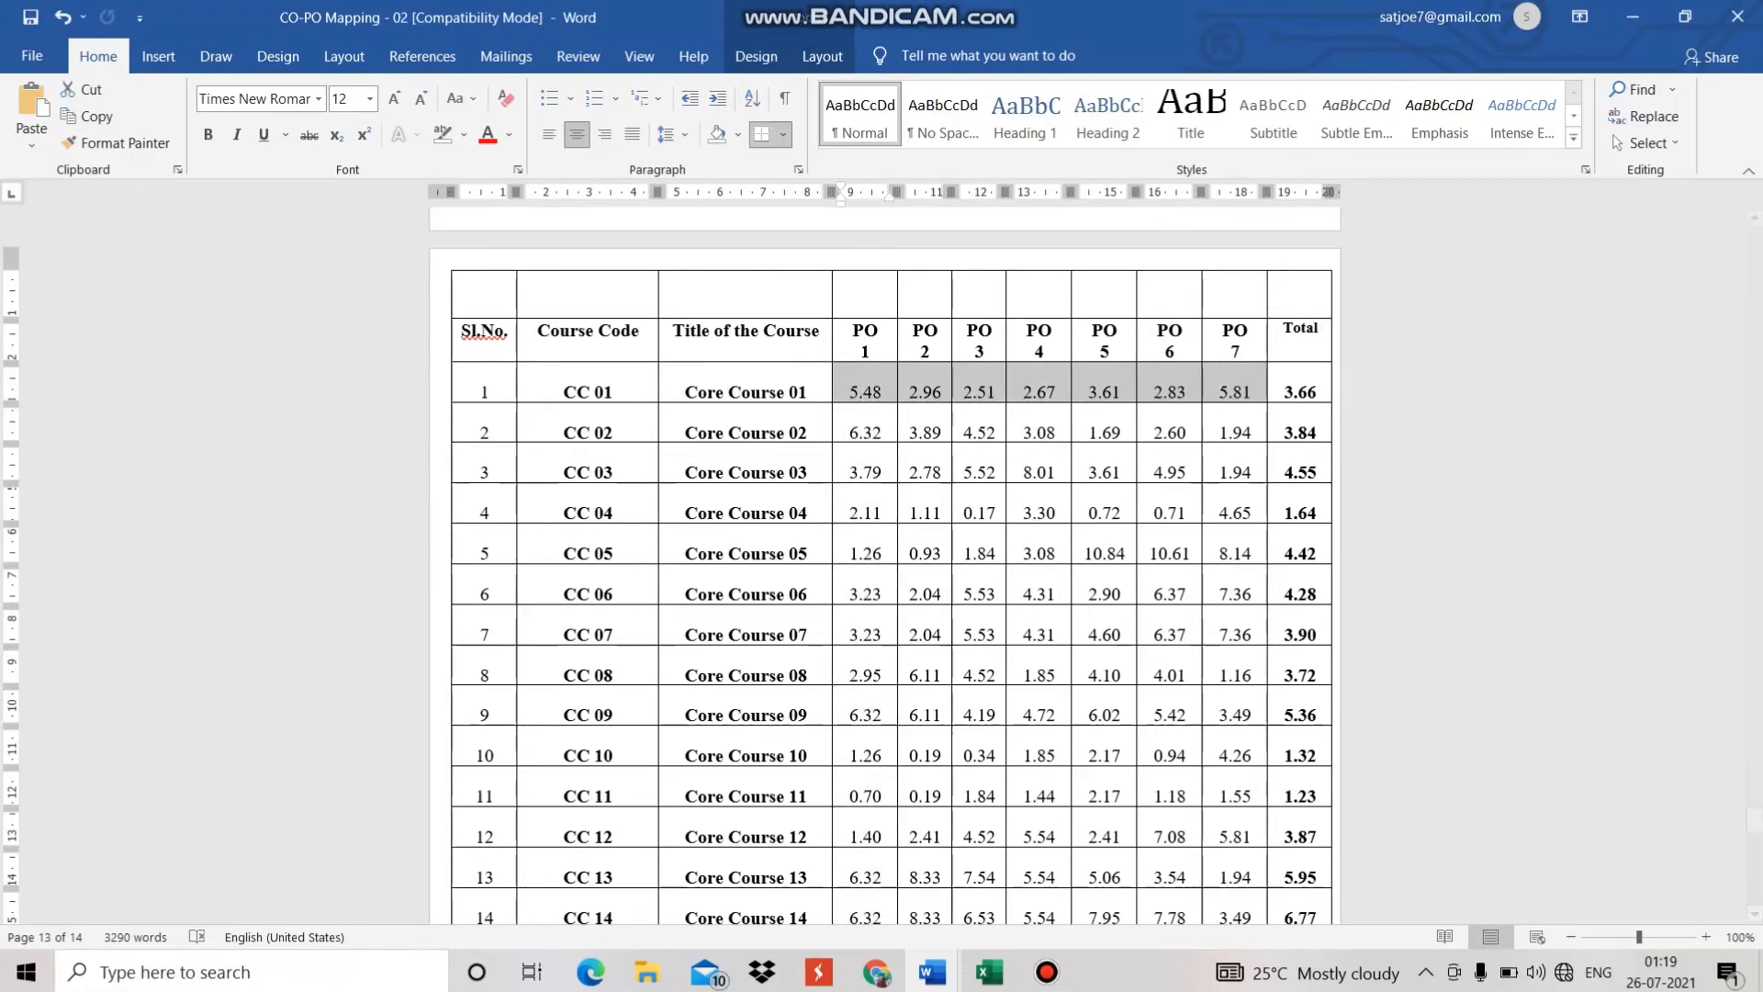
pyautogui.hotkey('ctrl', 'c')
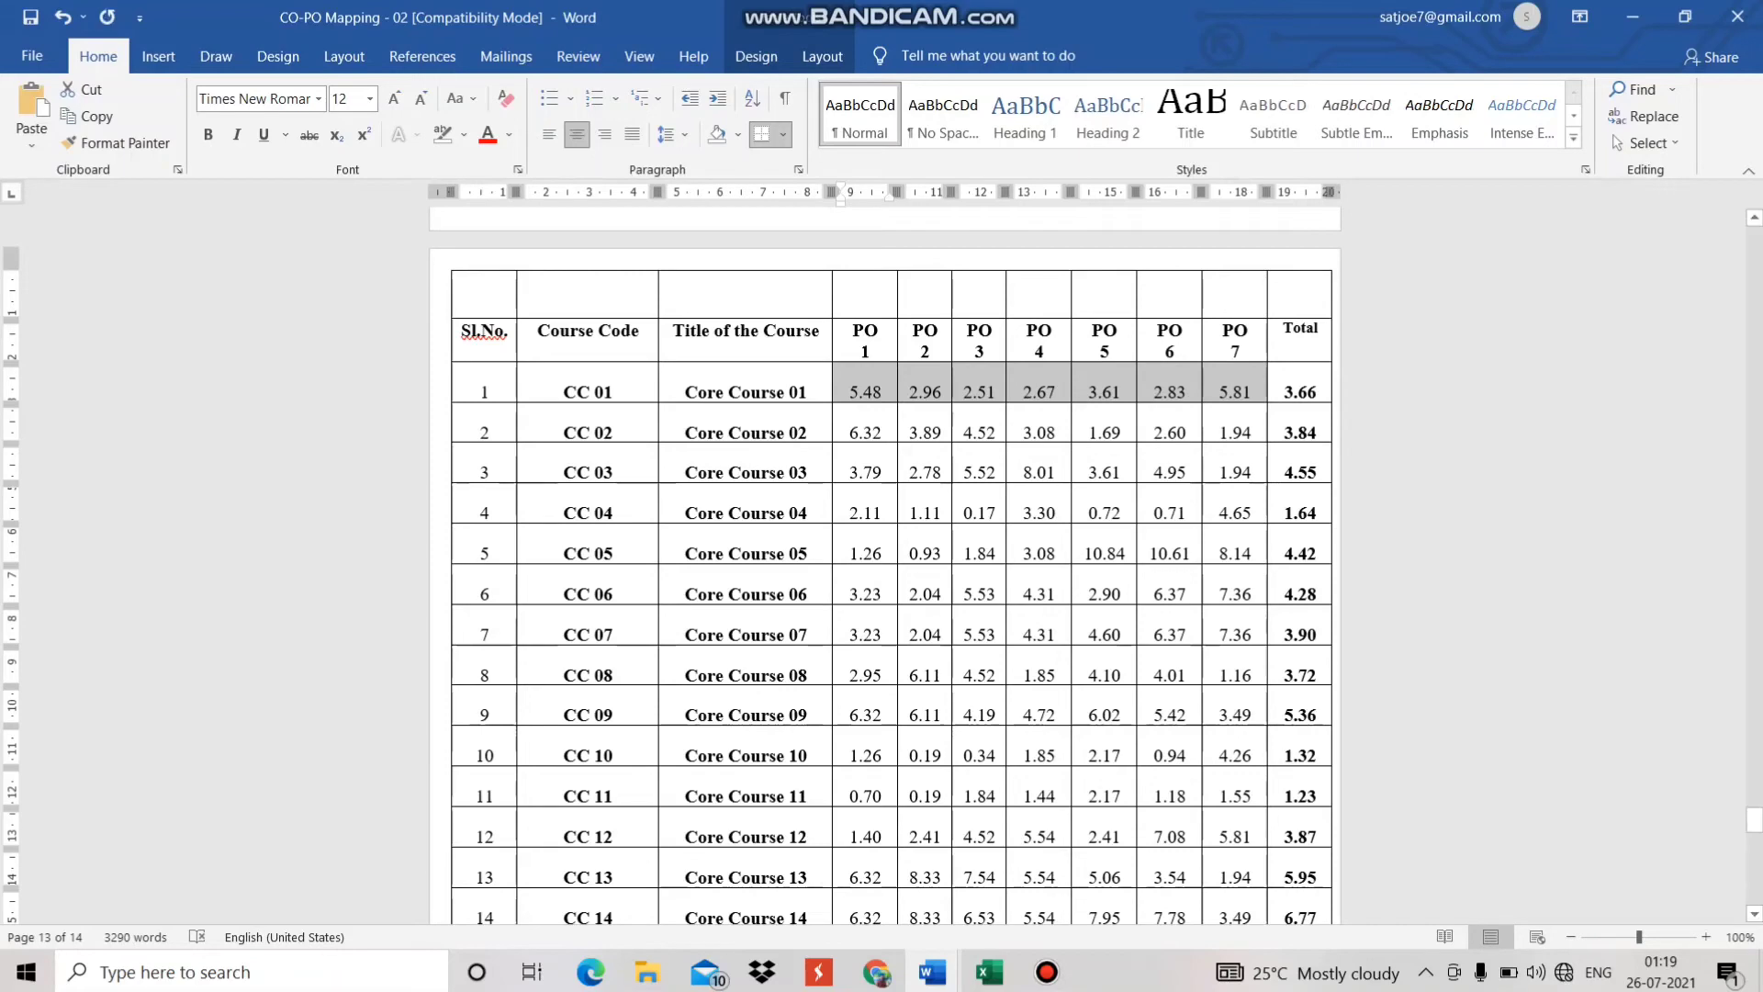
pyautogui.moveTo(1754, 818); pyautogui.dragTo(1754, 872)
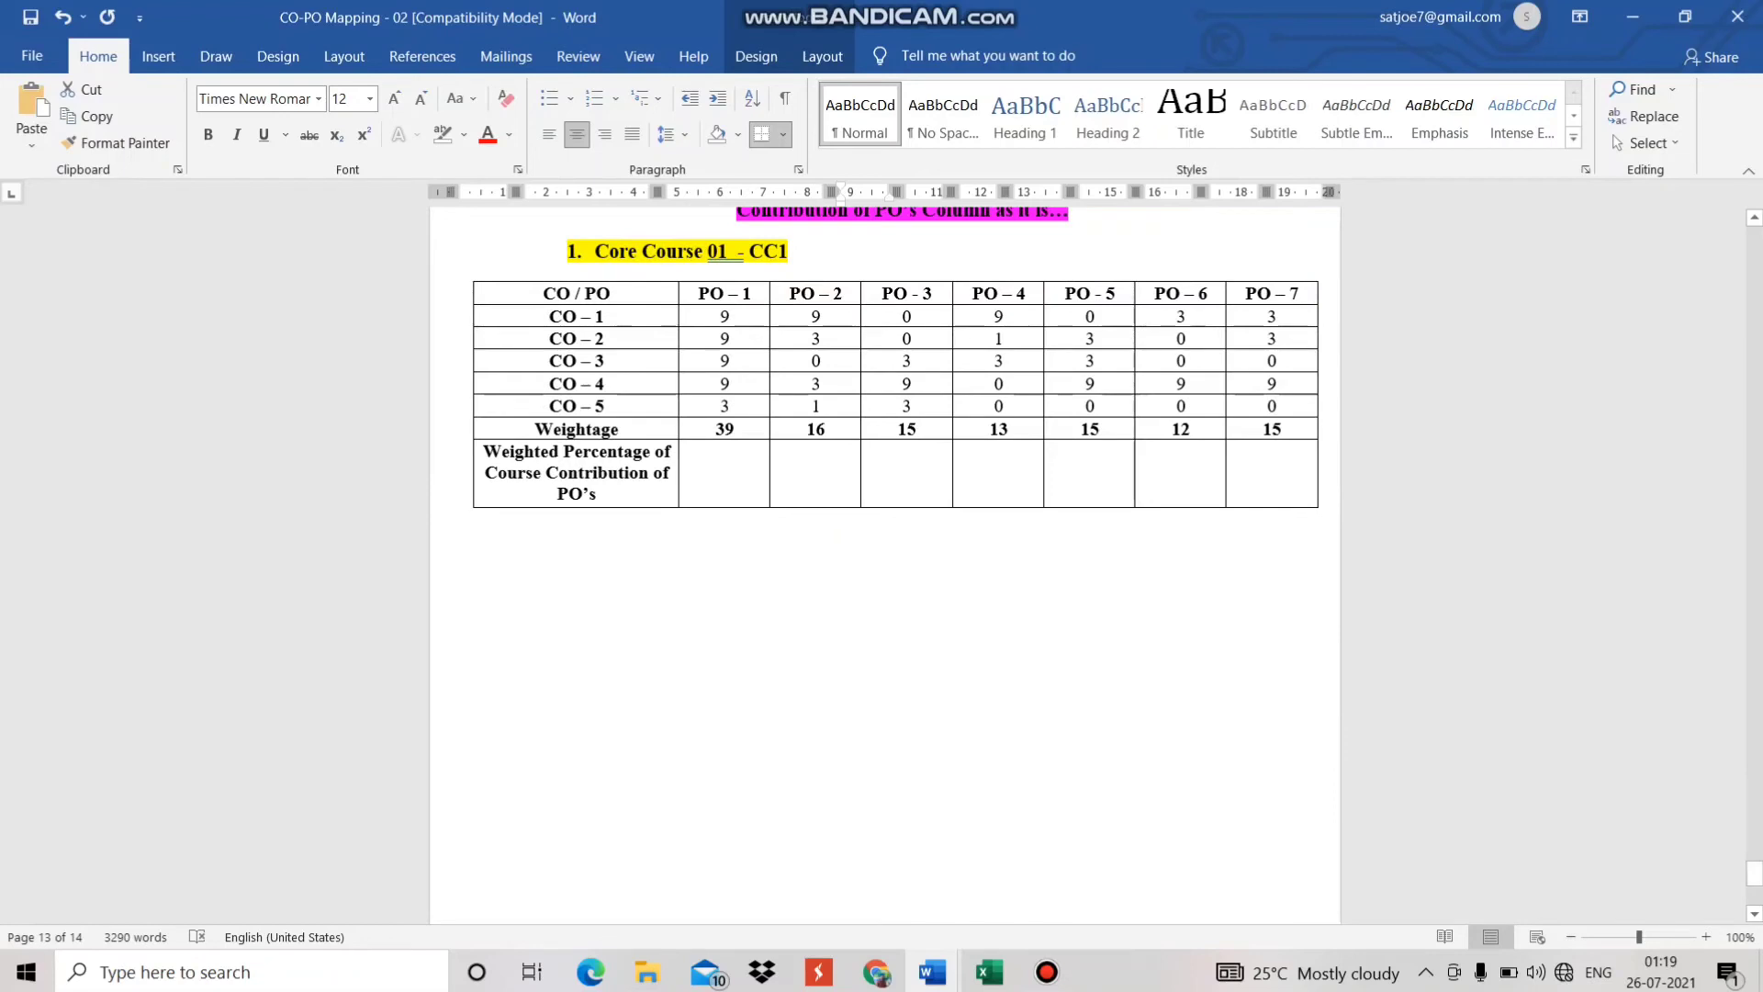
pyautogui.click(724, 472)
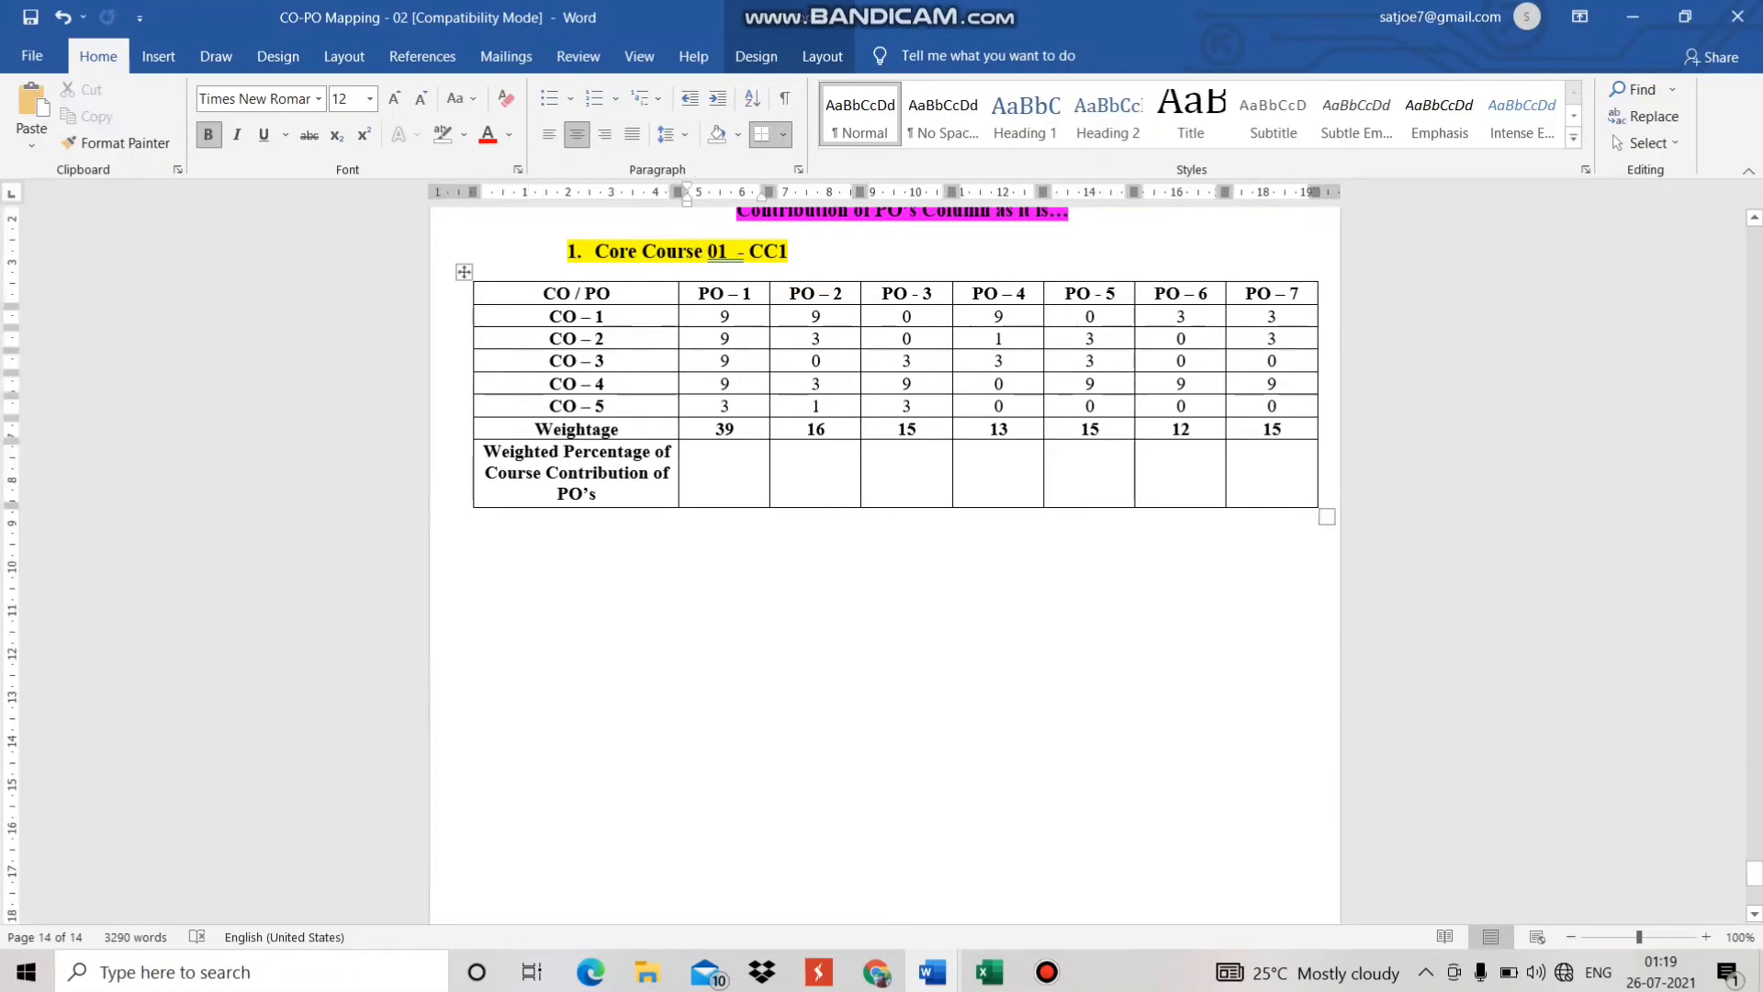
pyautogui.hotkey('ctrl', 'v')
pyautogui.click(540, 520)
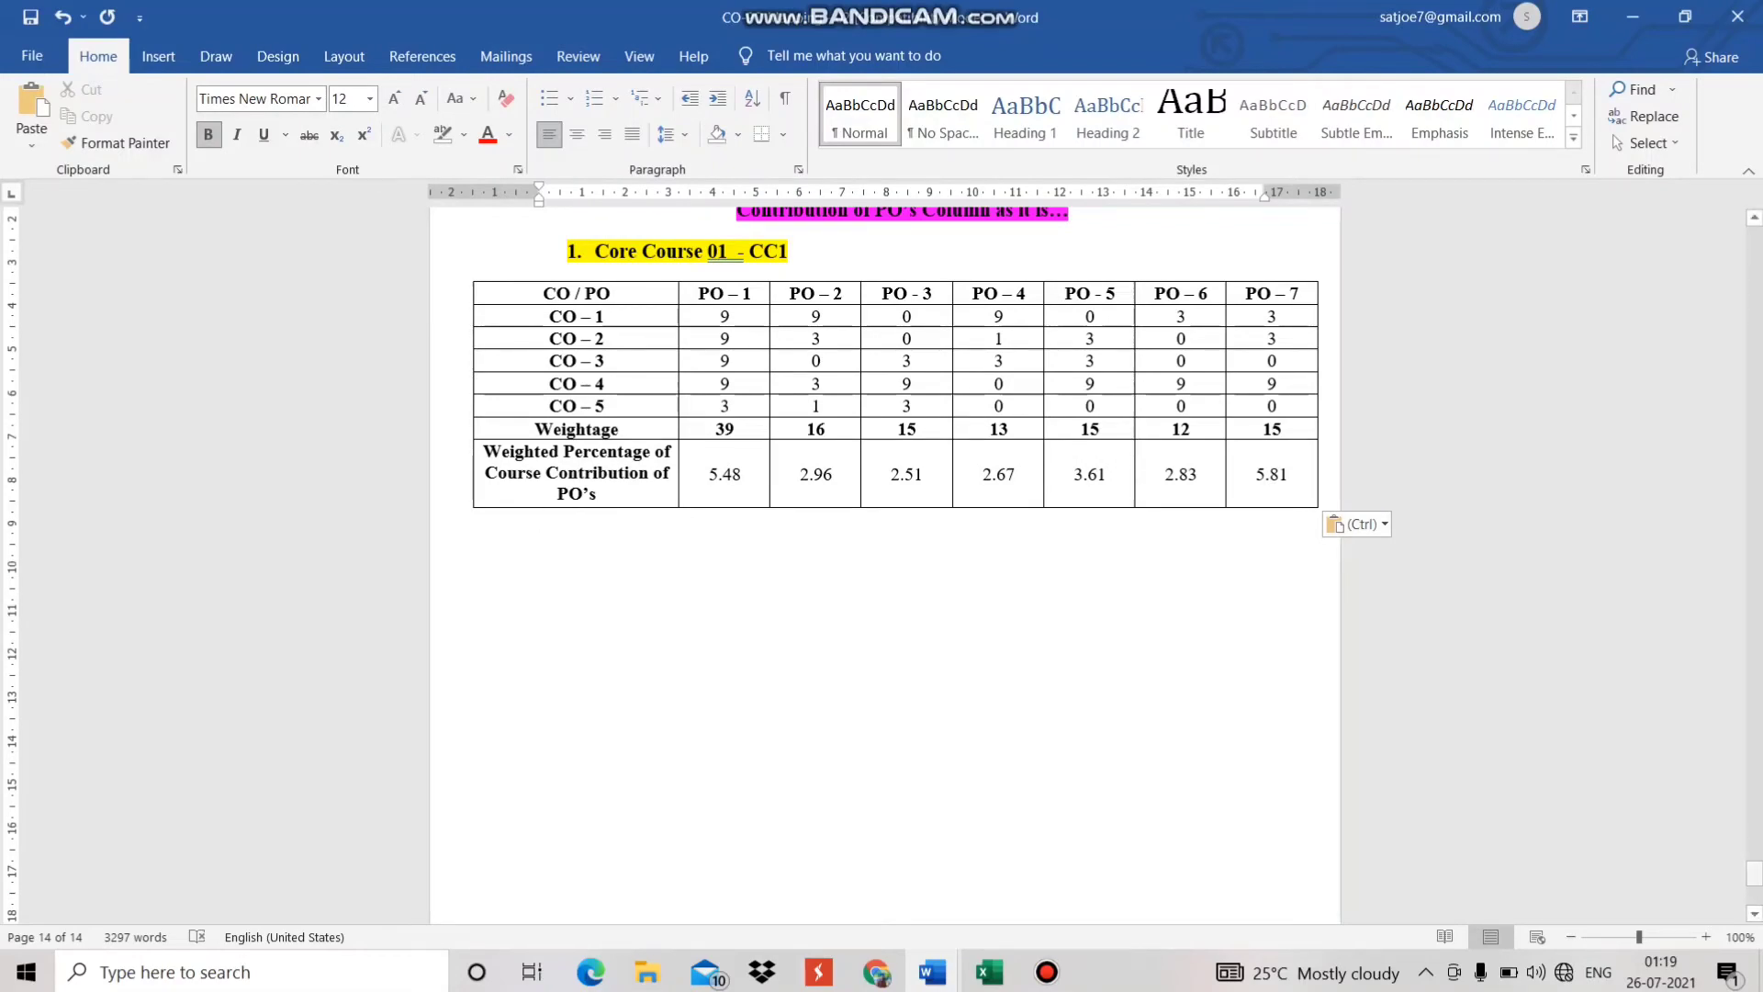
# Step: Copy the Core Course 02 PO 1 to PO 7 weightages from the completed matrix into the Weighted Percentage row of the CC2 table
pyautogui.moveTo(1753, 873); pyautogui.dragTo(1753, 817)
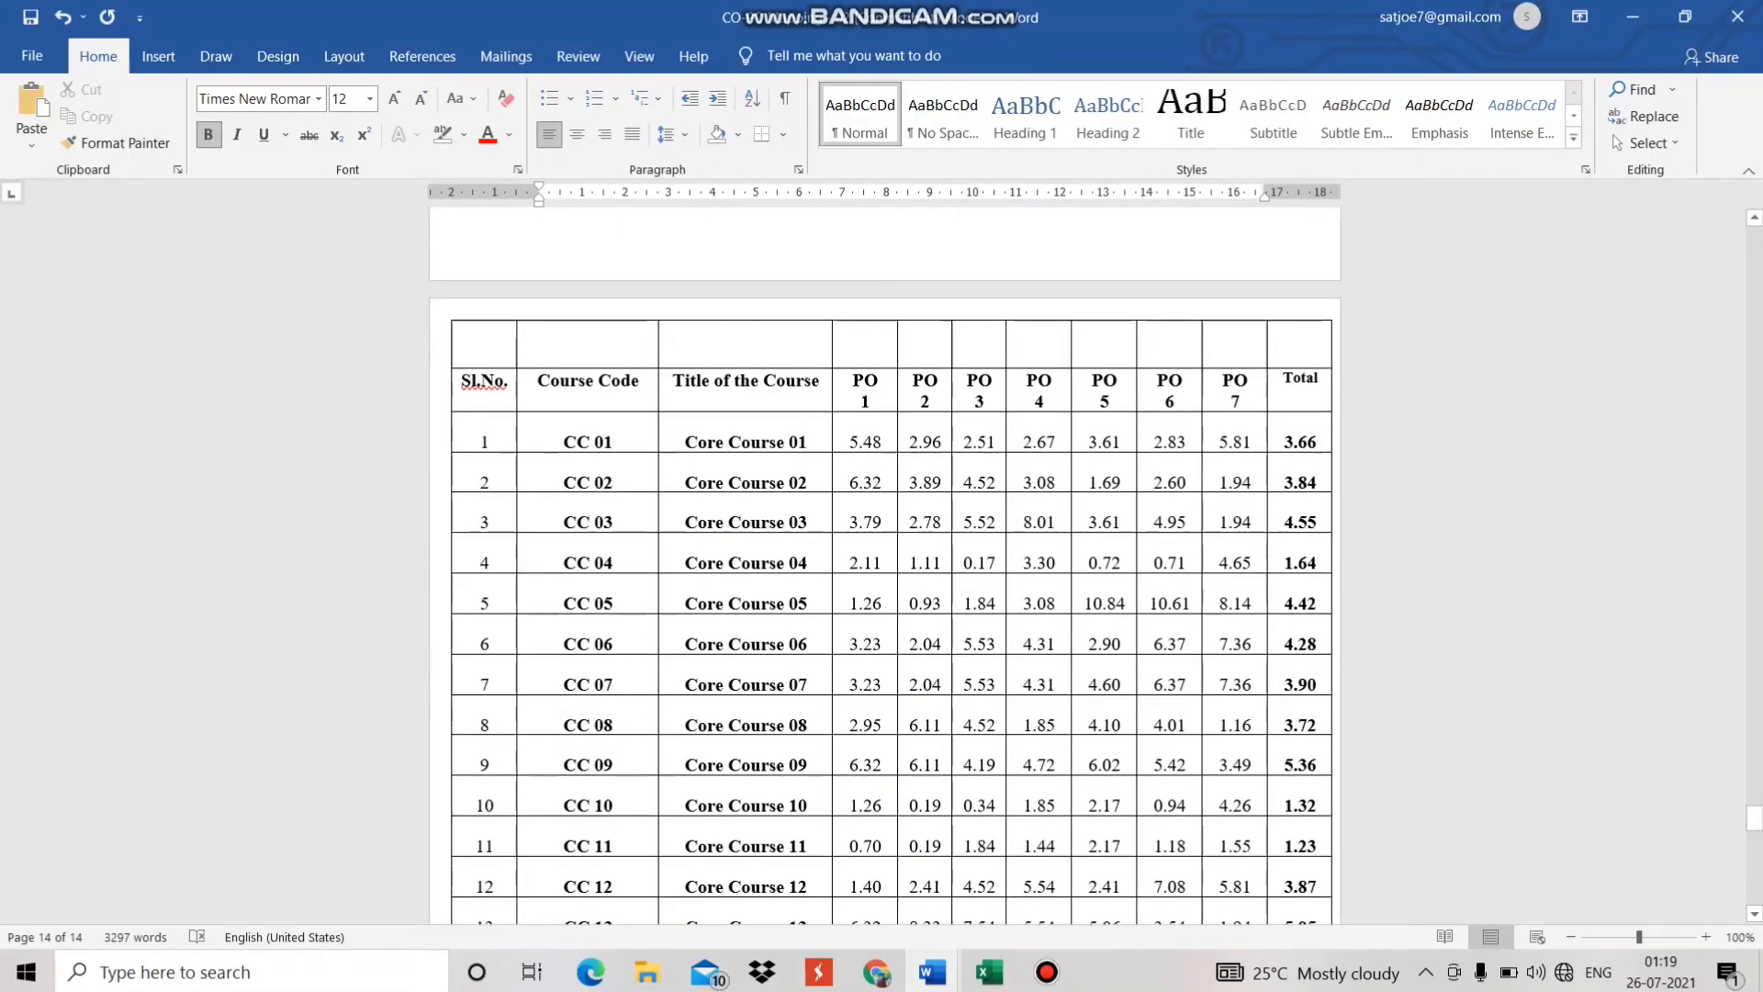
pyautogui.moveTo(846, 480); pyautogui.dragTo(1231, 479)
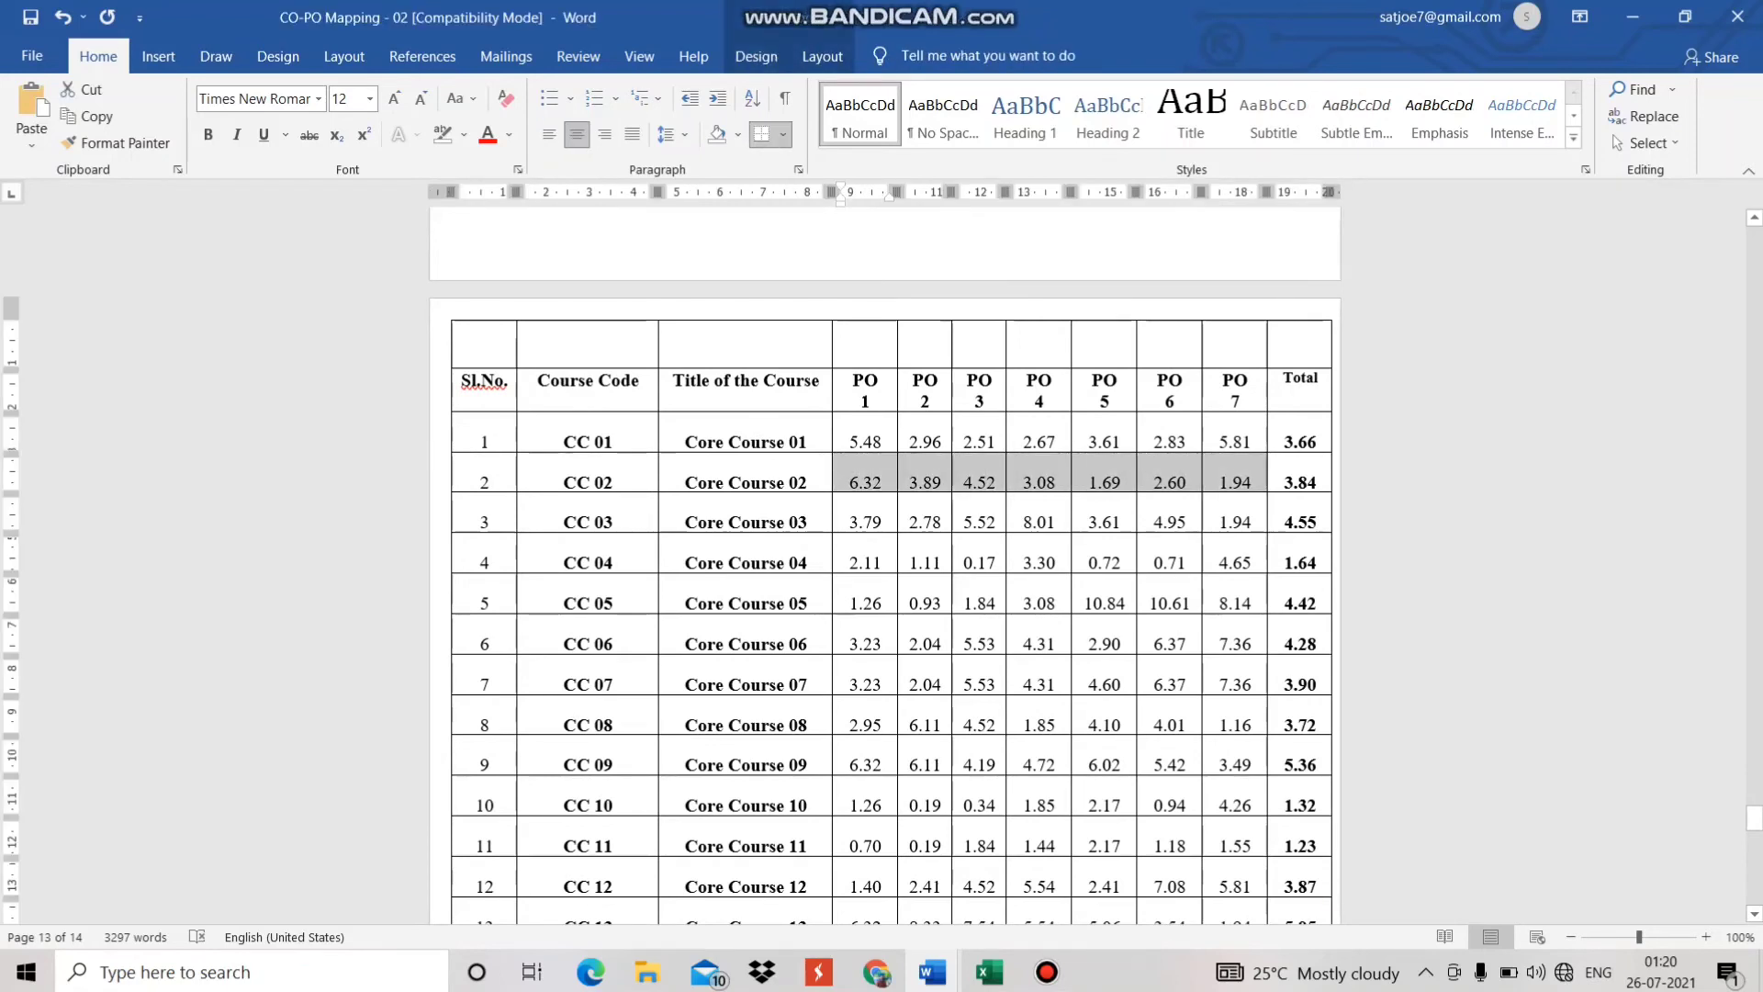
pyautogui.moveTo(1754, 818); pyautogui.dragTo(1754, 246)
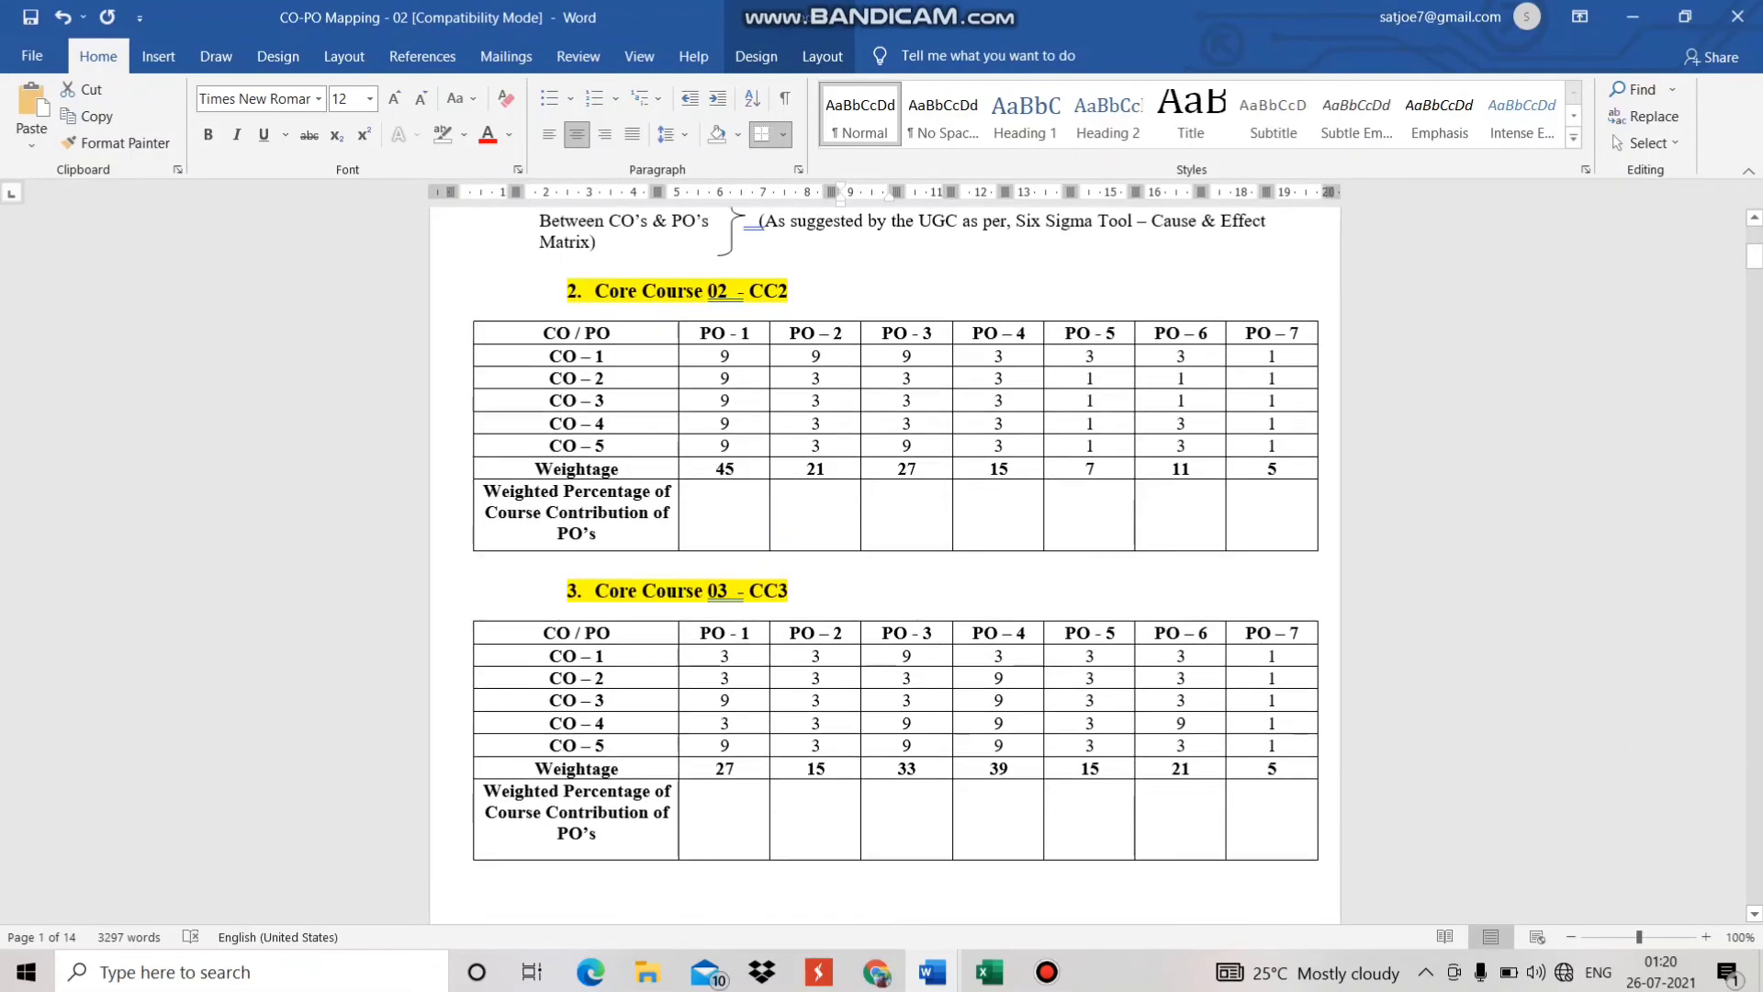
pyautogui.hotkey('ctrl', 'v')
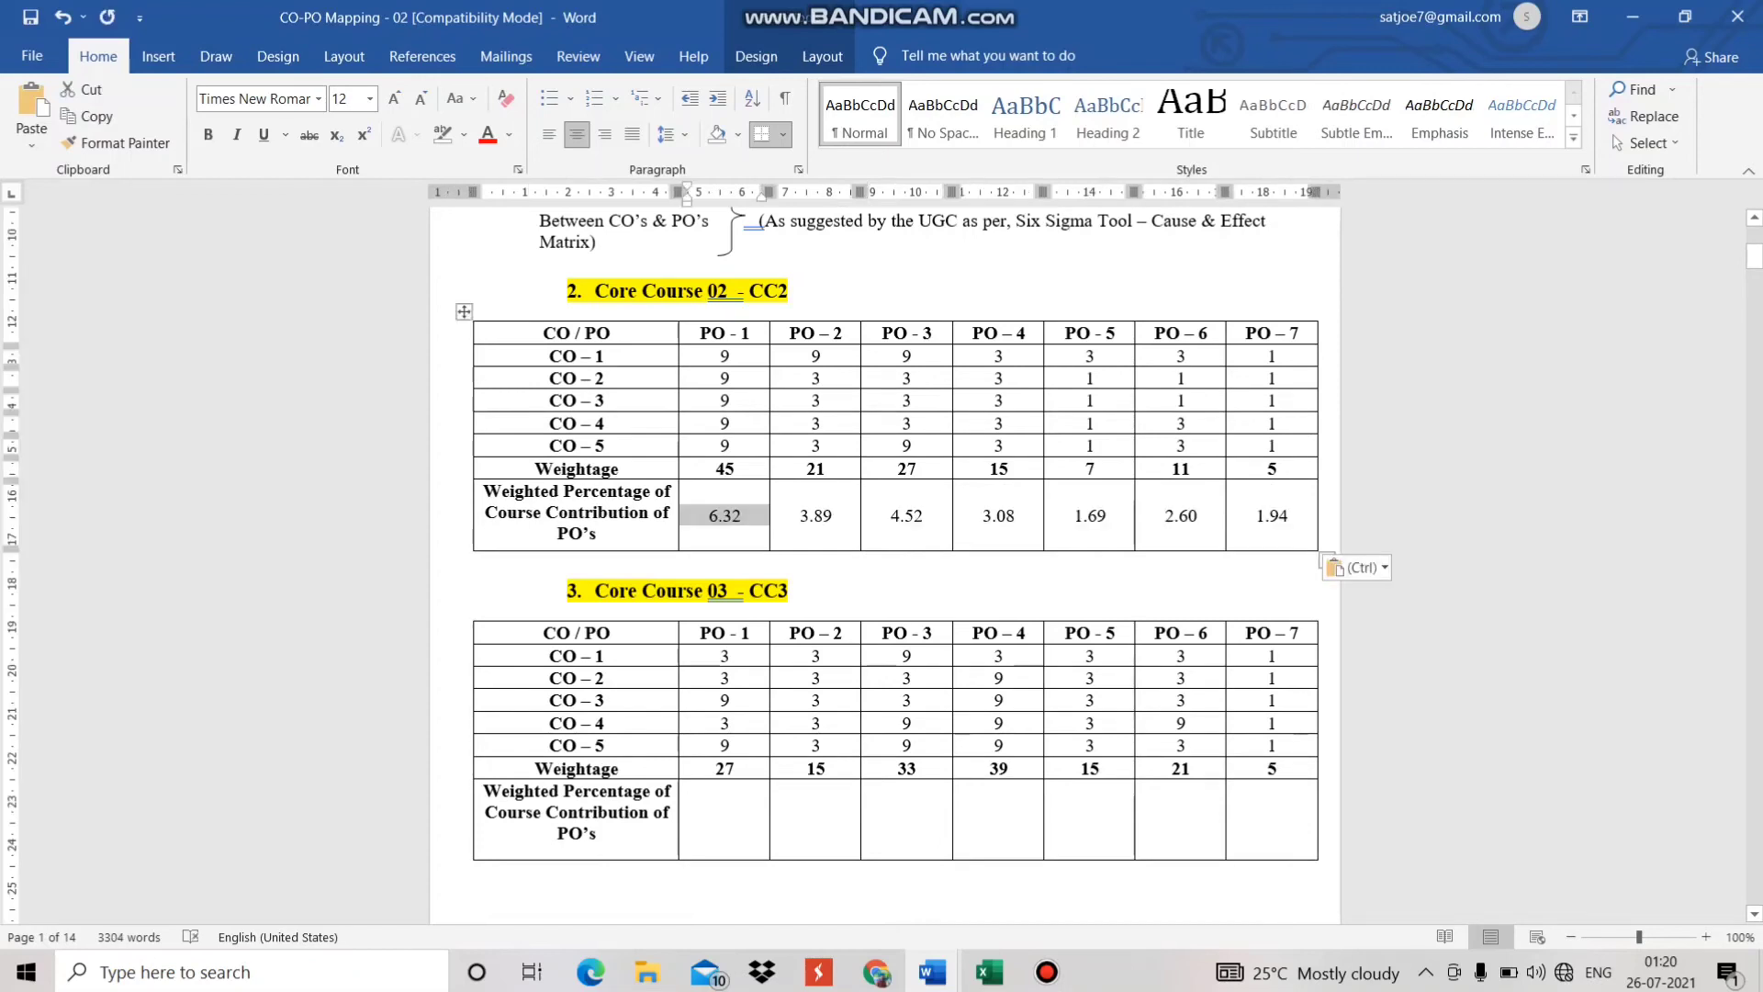
# Step: Make all seven weighted percentage values in the Core Course 02 table bold
pyautogui.hotkey('shift', 'Right')
pyautogui.hotkey('shift', 'Right')
pyautogui.hotkey('shift', 'Right')
pyautogui.hotkey('shift', 'Right')
pyautogui.hotkey('shift', 'Right')
pyautogui.hotkey('shift', 'Right')
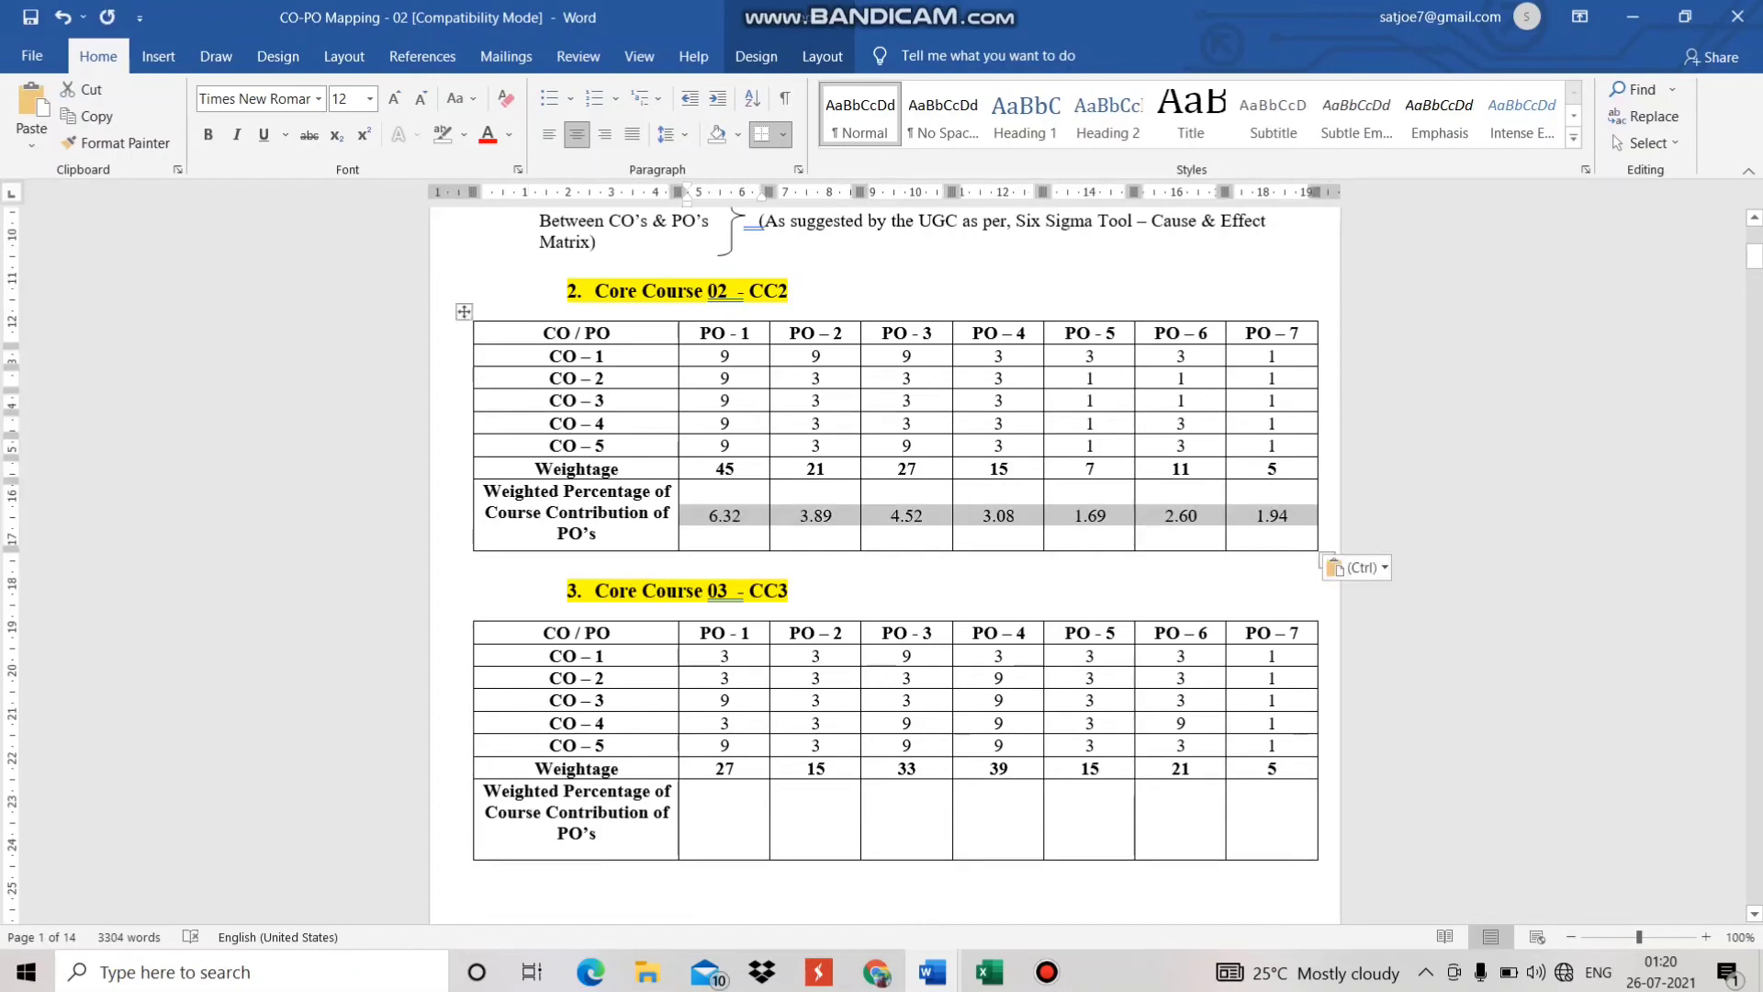
pyautogui.hotkey('ctrl', 'b')
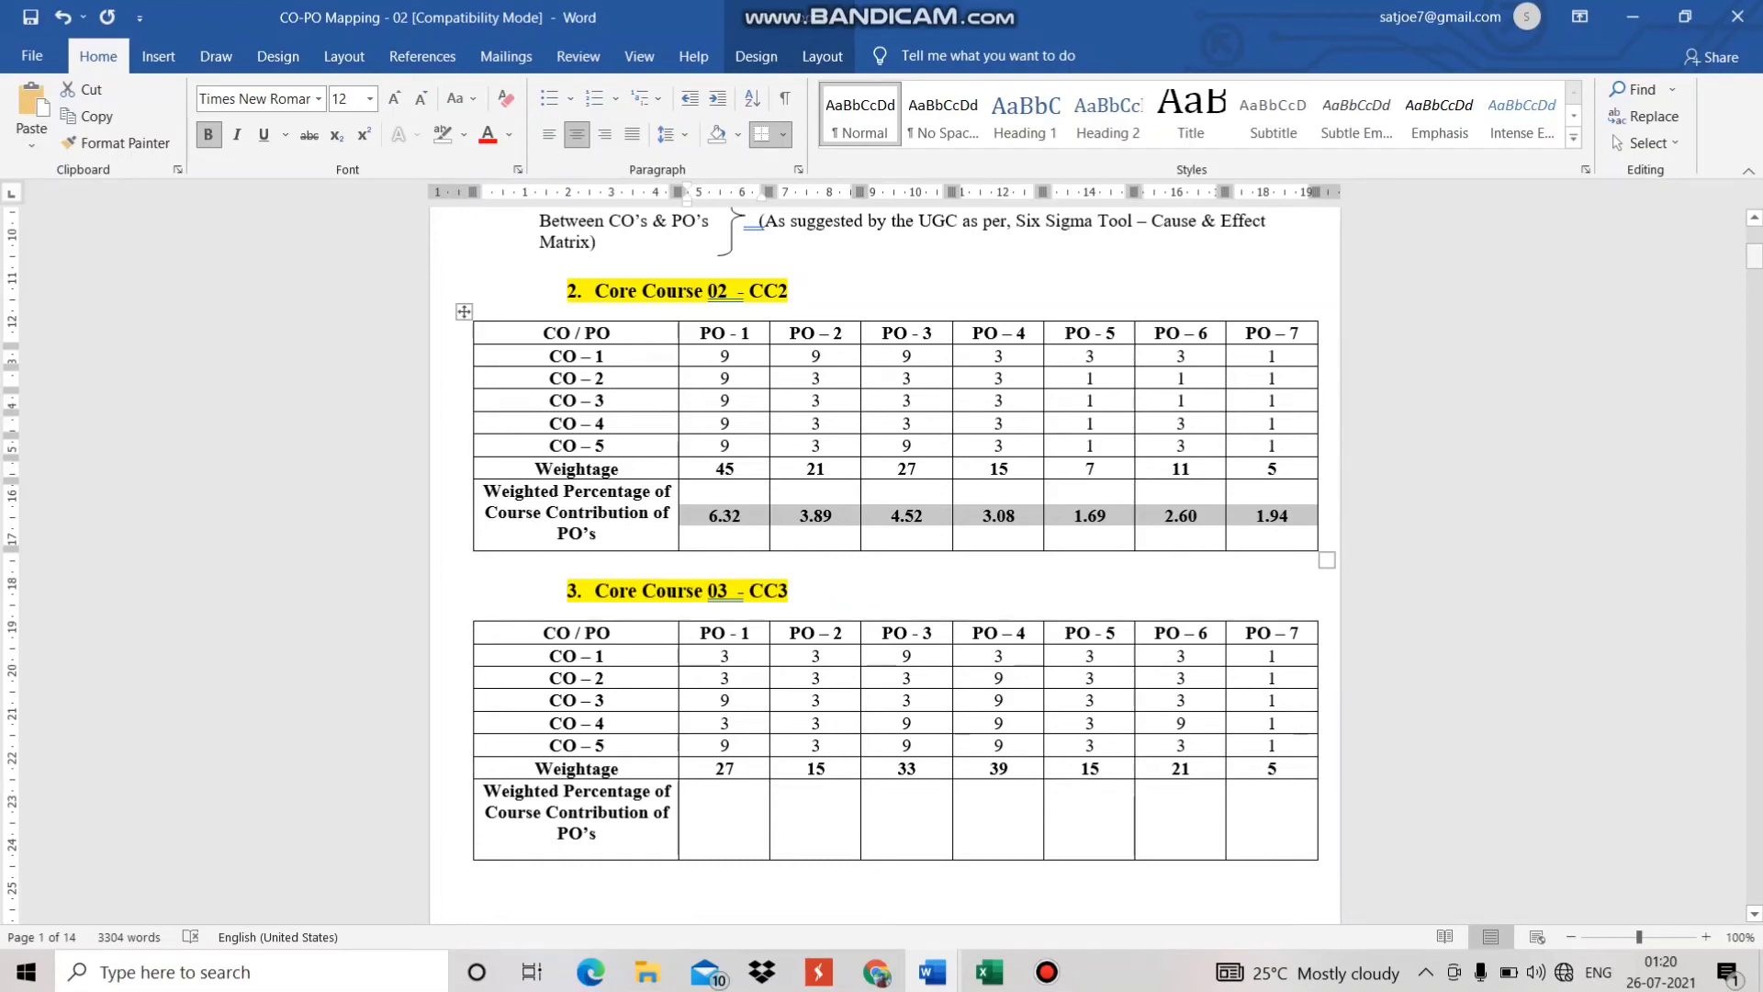
# Step: Highlight the empty Weighted Percentage of Course Contribution cells for PO 1 to PO 7 in the Core Course 03 table
pyautogui.scroll(-5, 881, 566)
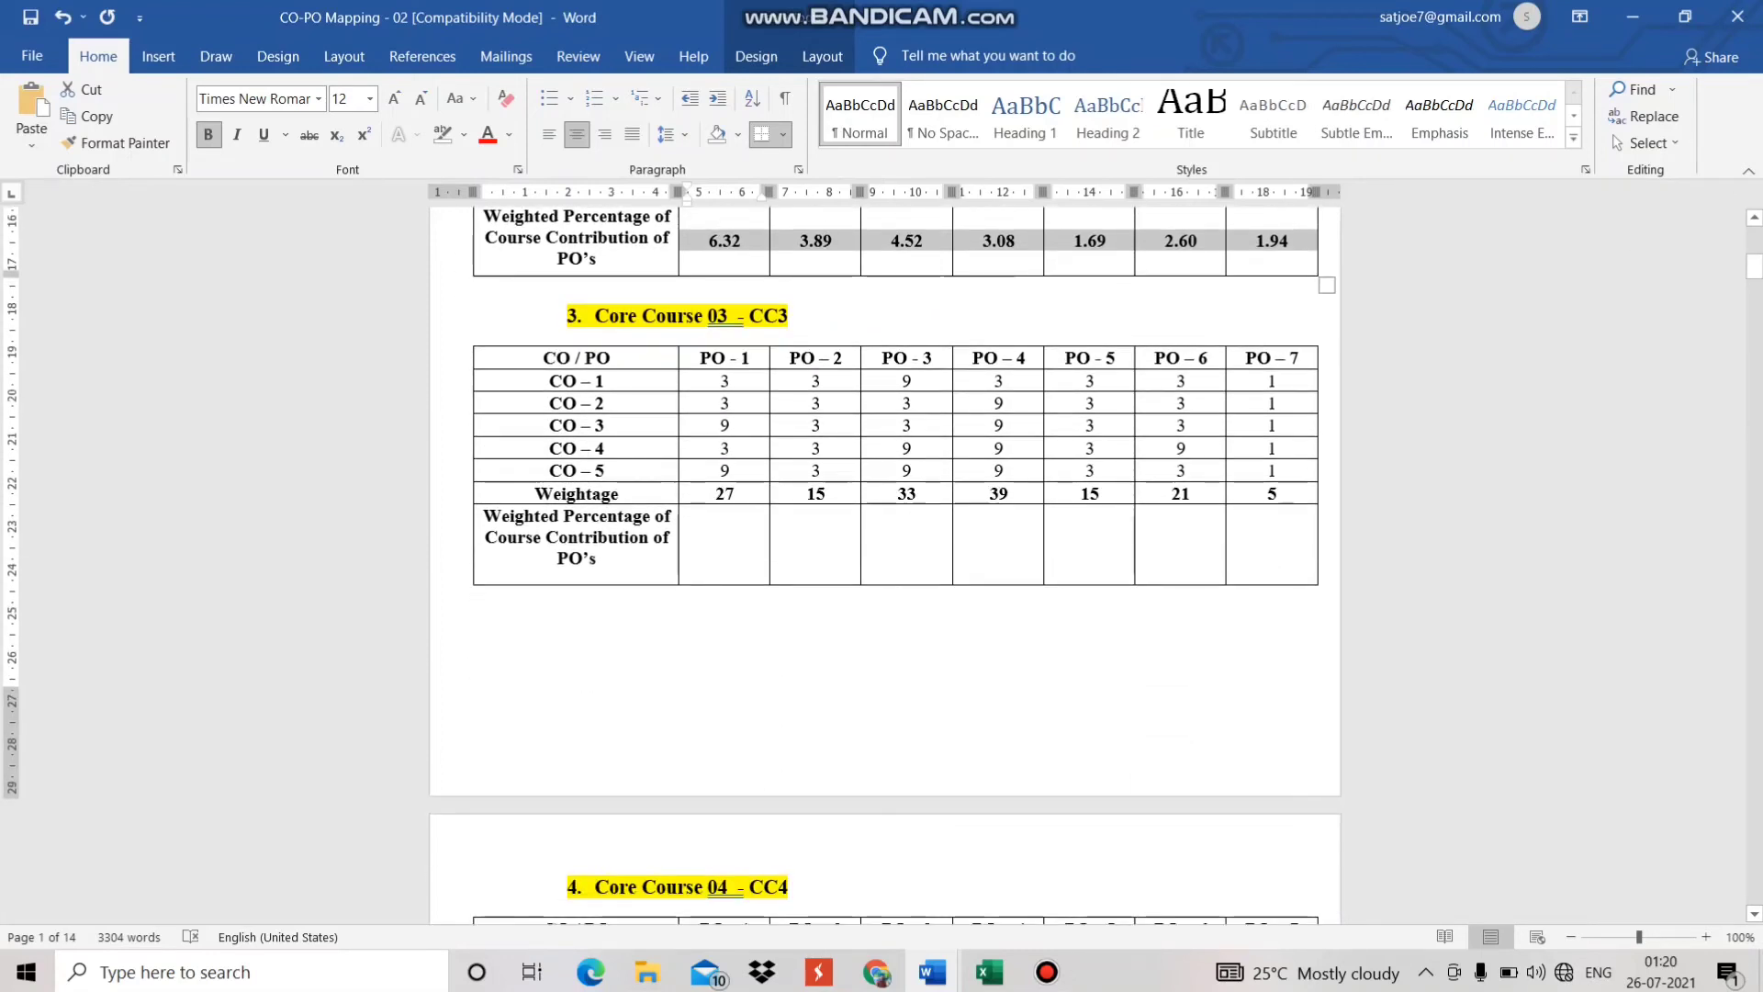
pyautogui.click(726, 545)
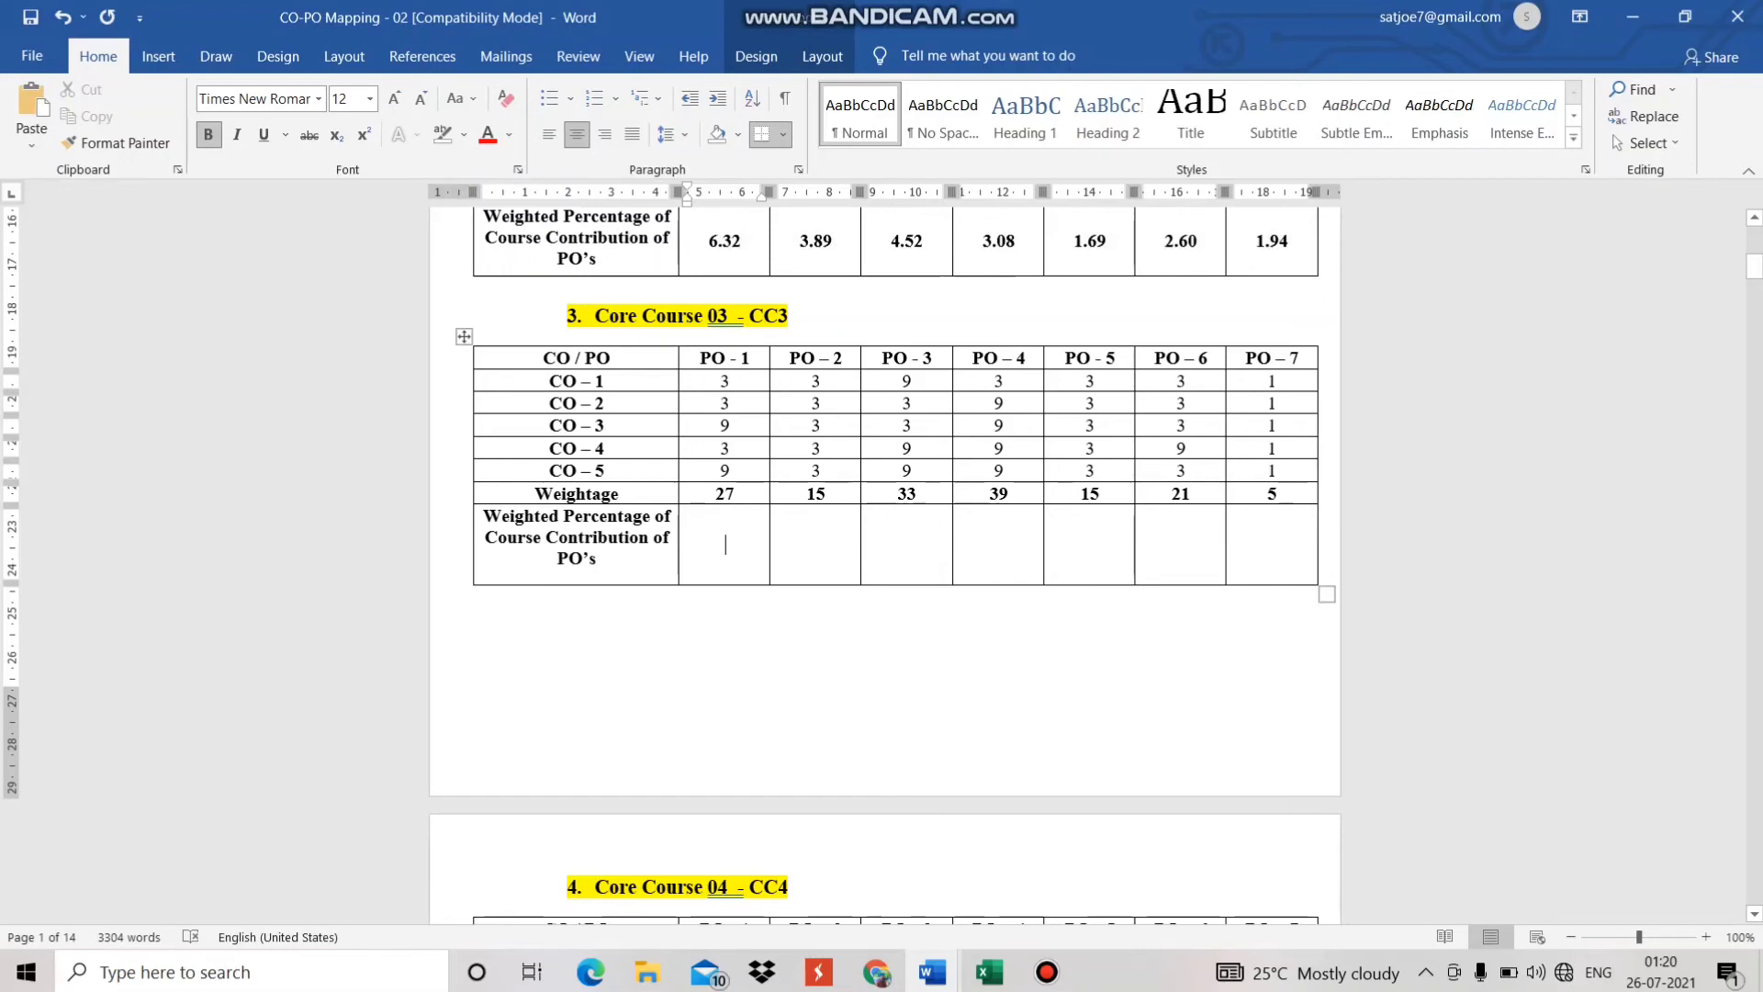
pyautogui.hotkey('shift', 'Right')
pyautogui.hotkey('shift', 'Right')
pyautogui.hotkey('shift', 'Right')
pyautogui.hotkey('shift', 'Right')
pyautogui.hotkey('shift', 'Right')
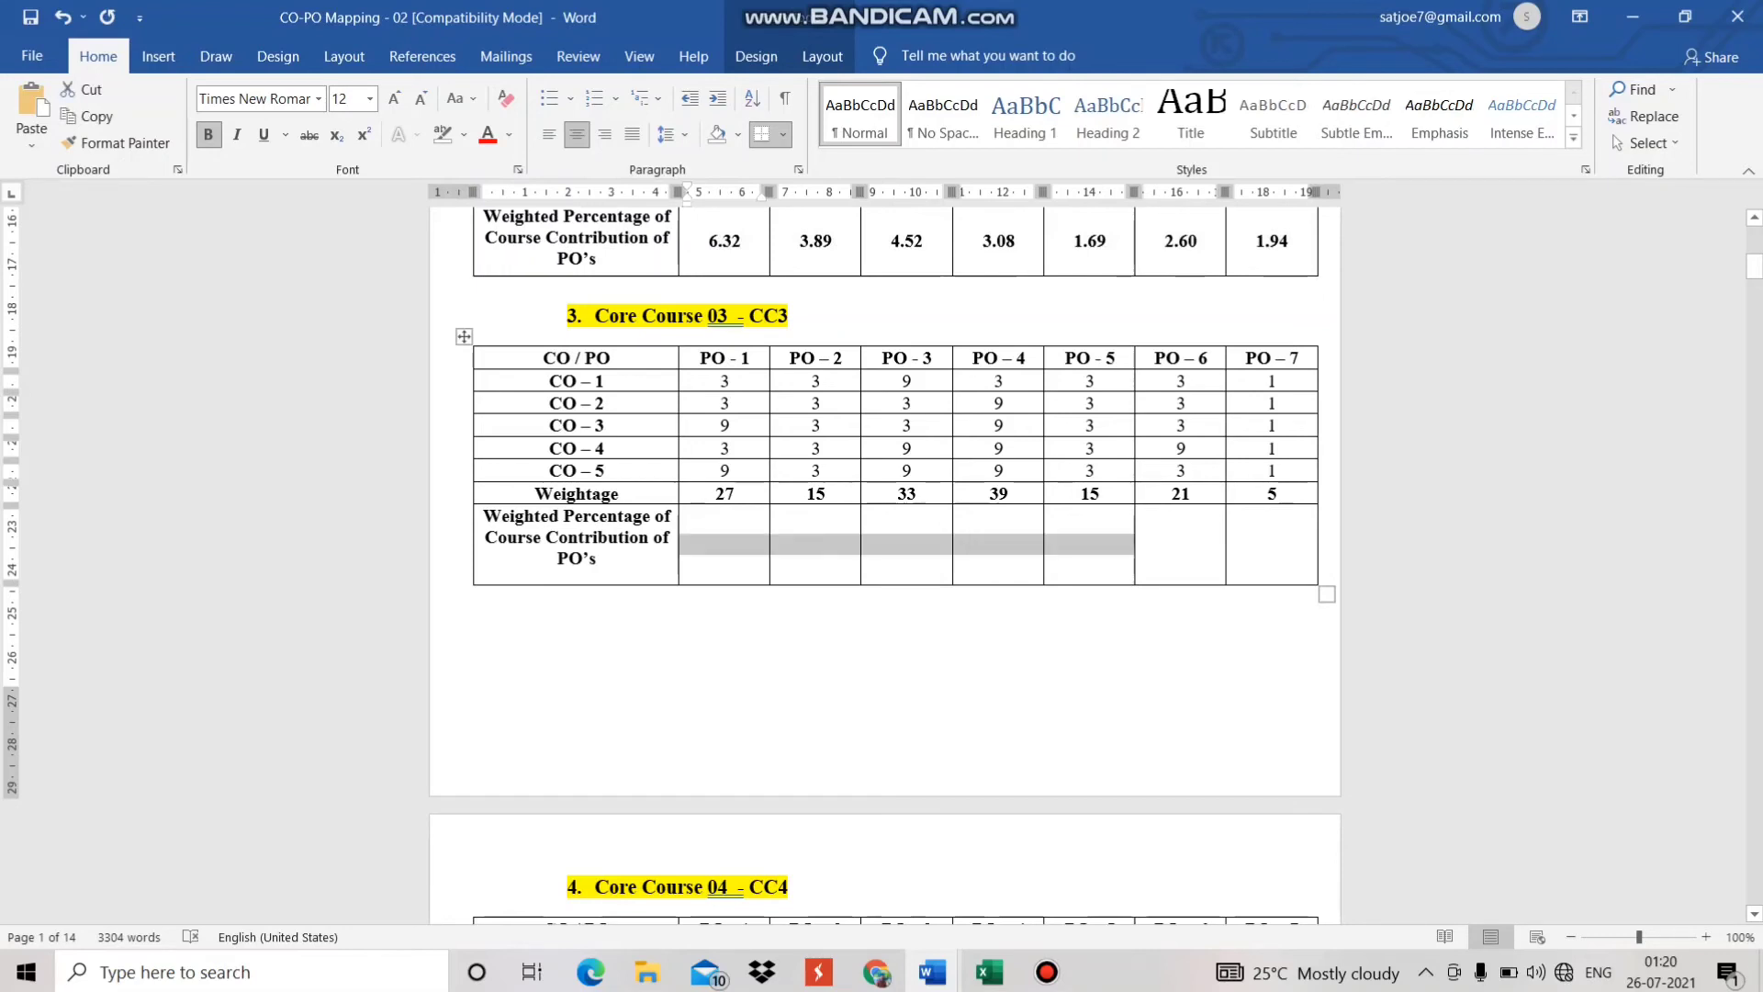
pyautogui.hotkey('shift', 'Right')
pyautogui.hotkey('shift', 'Right')
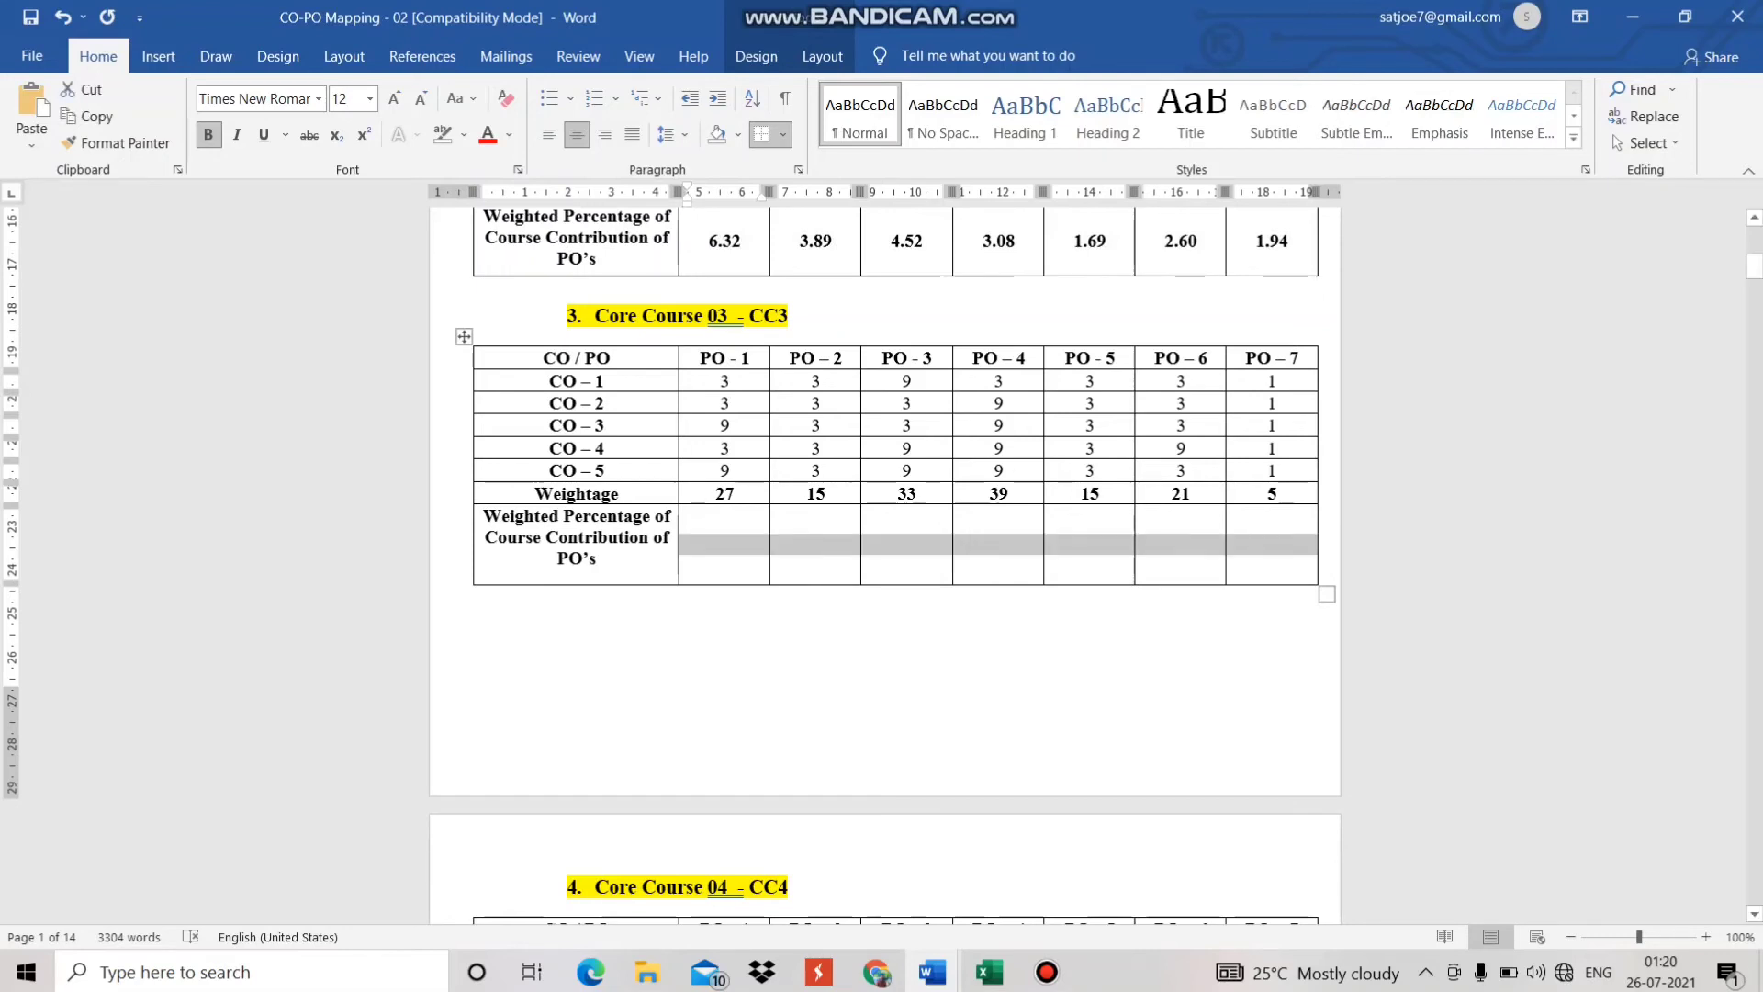
# Step: Return to the completed weightage matrix and highlight the Total column from Core Course 01 downward
pyautogui.moveTo(1755, 267); pyautogui.dragTo(1754, 821)
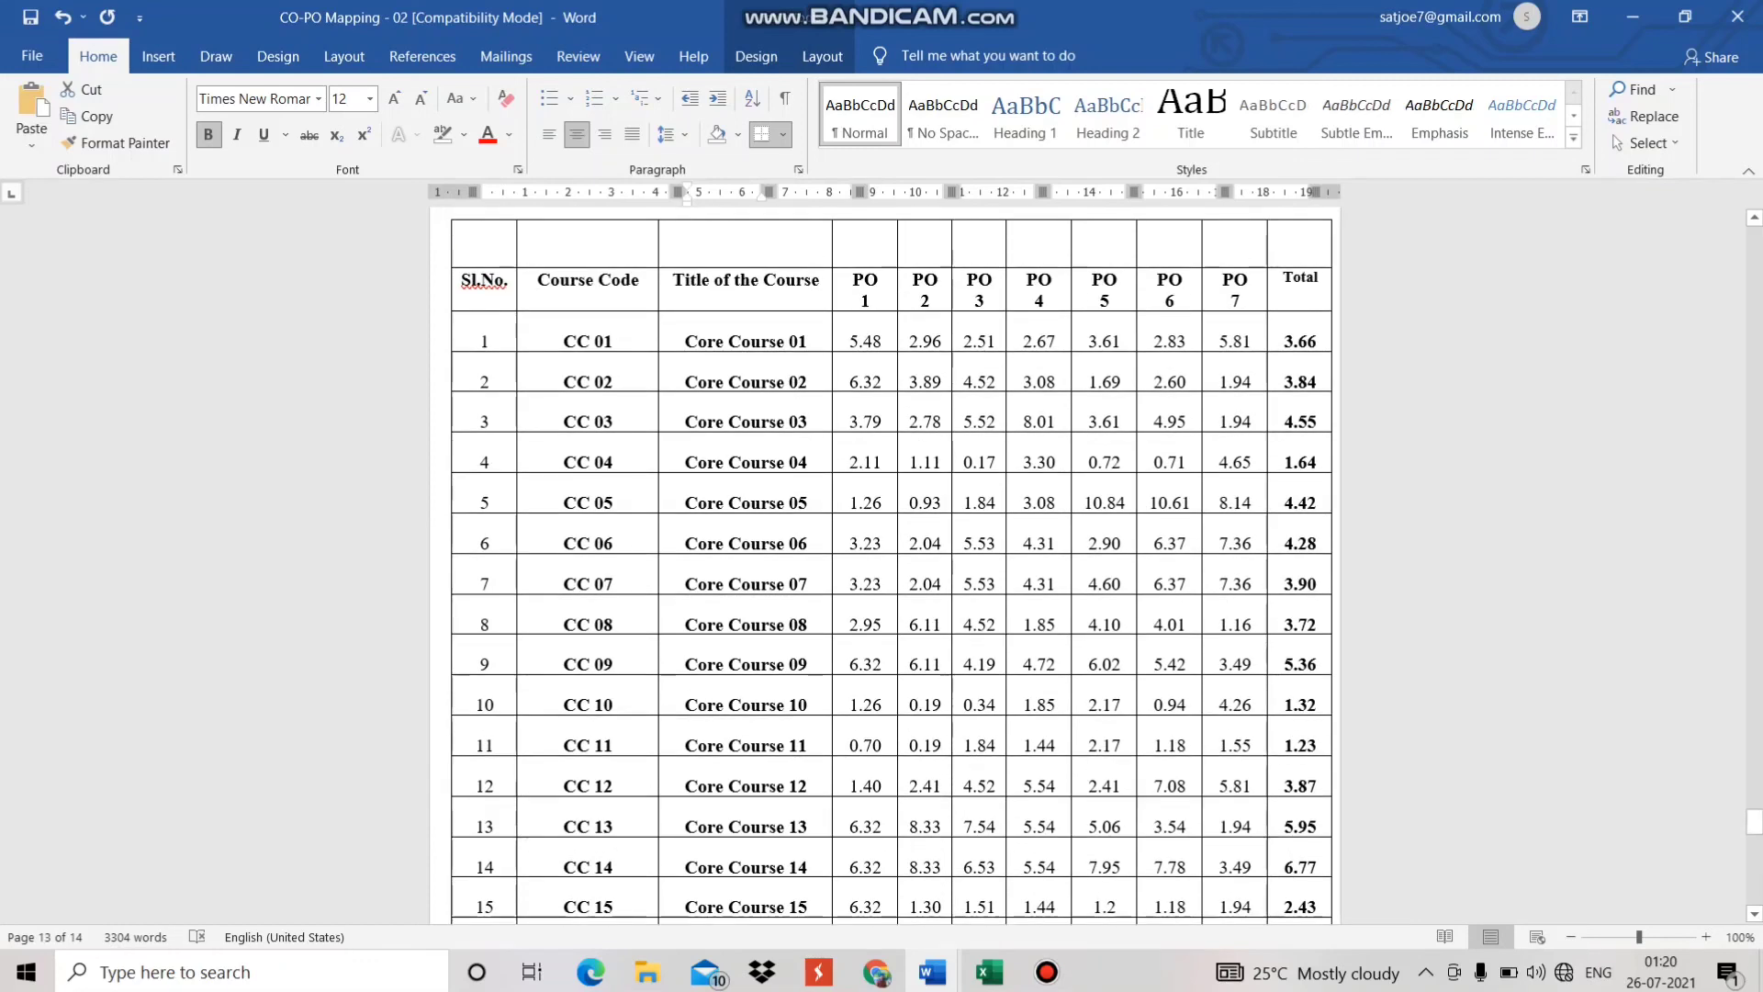
pyautogui.click(1285, 341)
pyautogui.moveTo(1295, 381); pyautogui.dragTo(1295, 462)
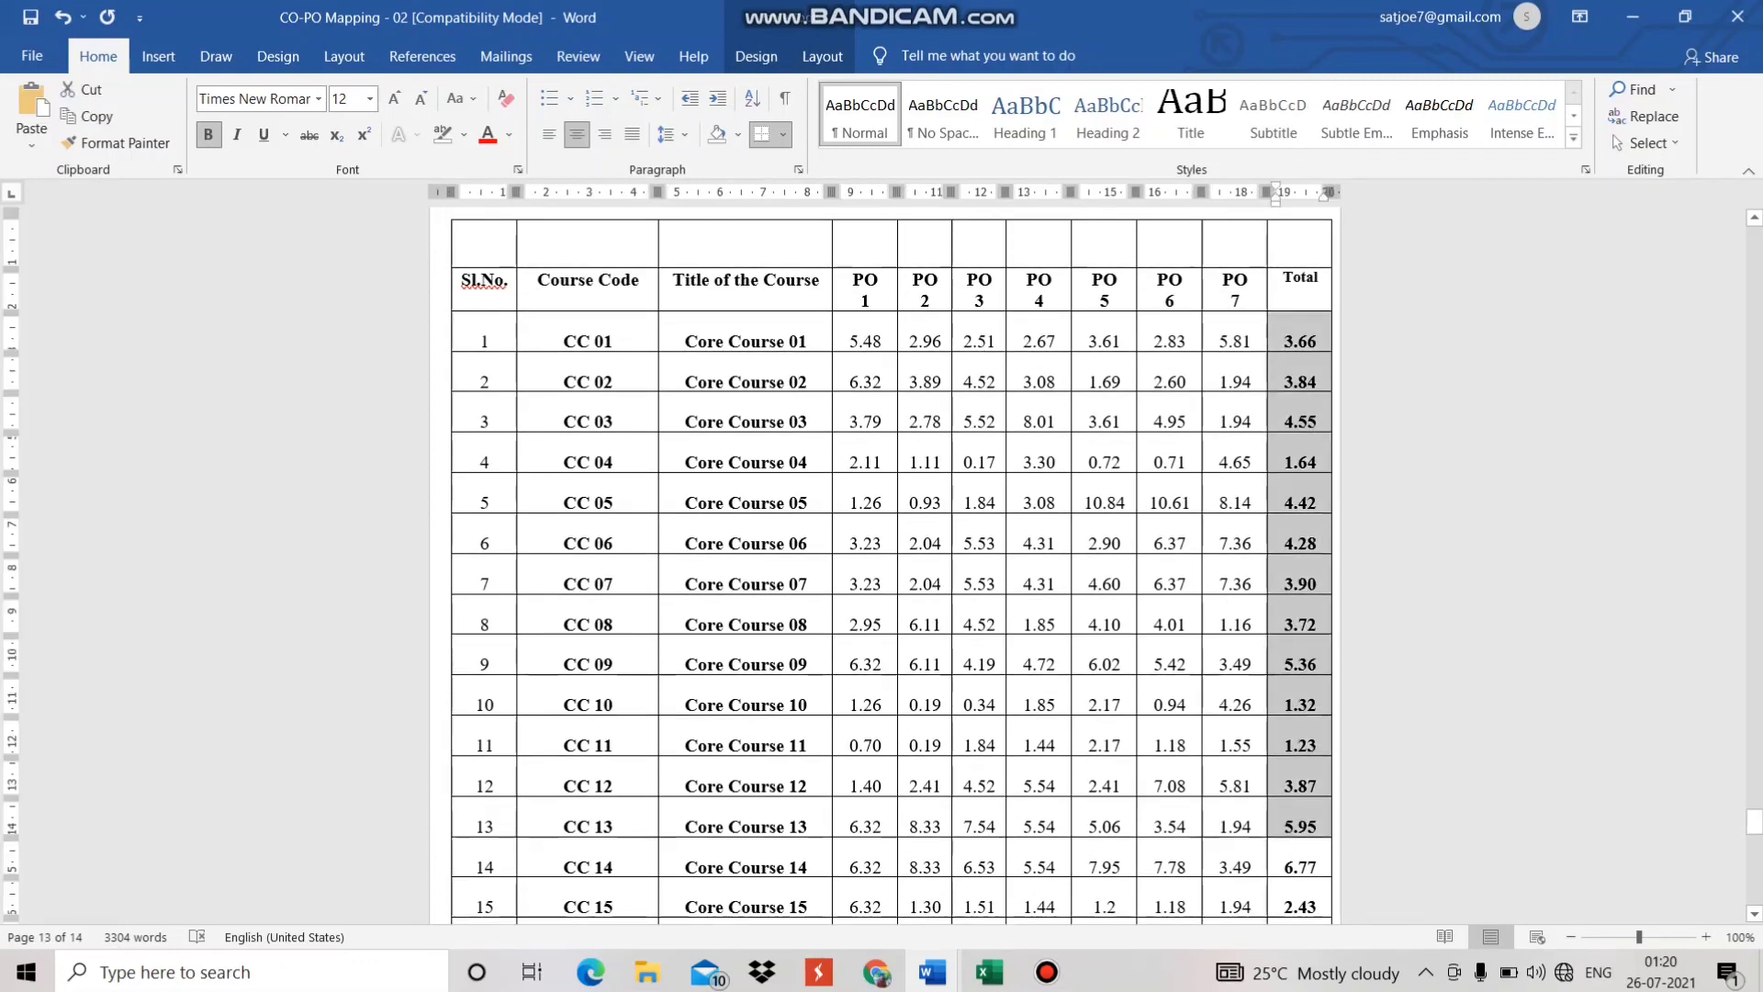
pyautogui.moveTo(1299, 918); pyautogui.dragTo(1300, 922)
pyautogui.scroll(-4, 891, 561)
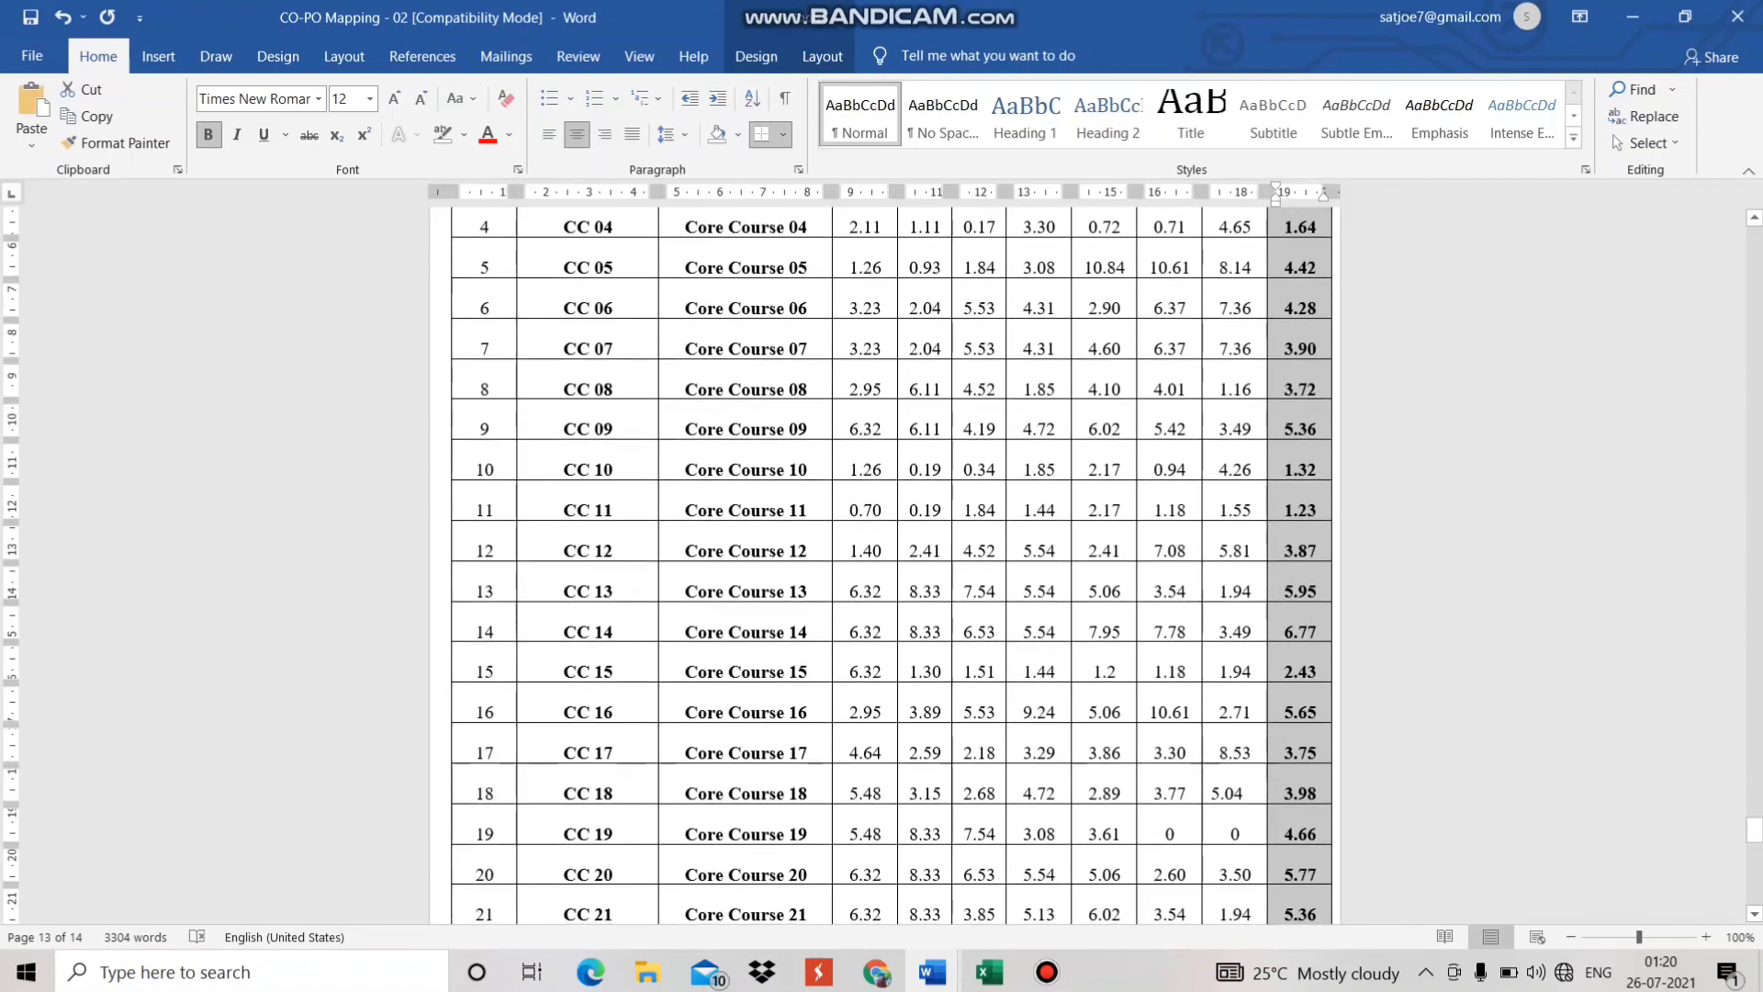
pyautogui.moveTo(1300, 914); pyautogui.dragTo(1299, 825)
pyautogui.click(1299, 825)
# Step: Return to the top of the completed weightage matrix and highlight the row total of Core Course 01
pyautogui.scroll(8, 1299, 560)
pyautogui.scroll(1, 1298, 276)
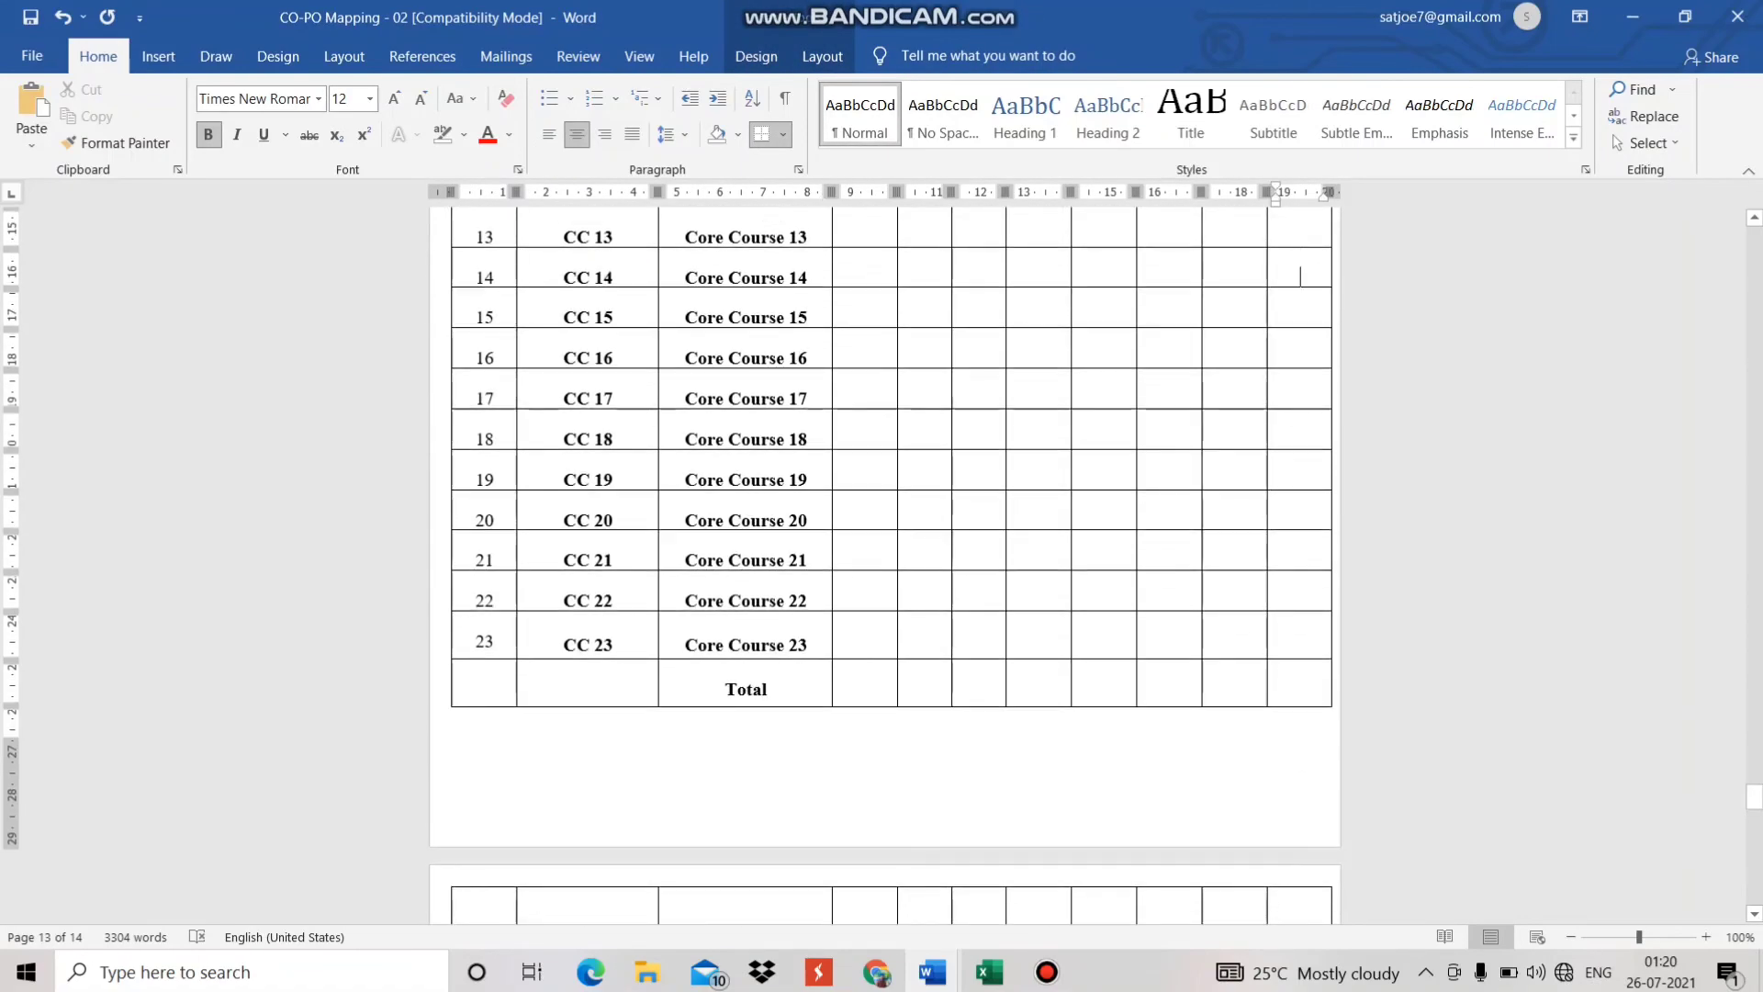
pyautogui.scroll(-5, 1299, 410)
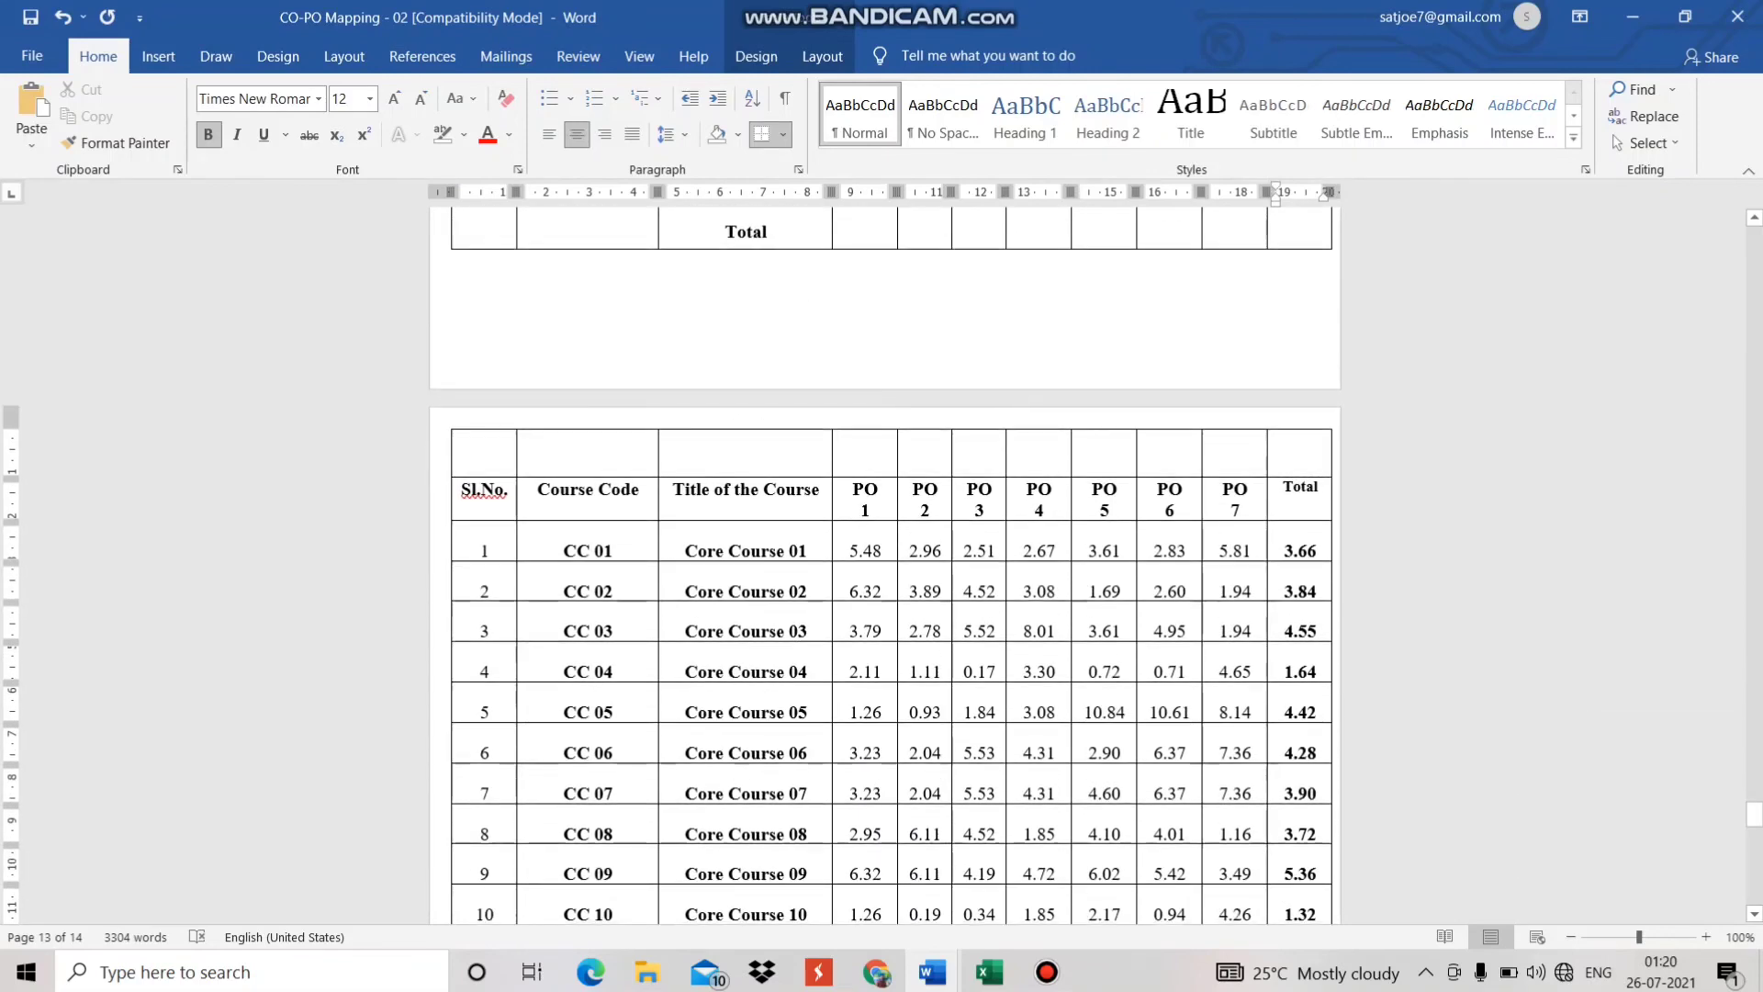
pyautogui.hotkey('shift', 'Right')
pyautogui.hotkey('shift', 'Right')
pyautogui.hotkey('shift', 'Right')
pyautogui.hotkey('shift', 'Right')
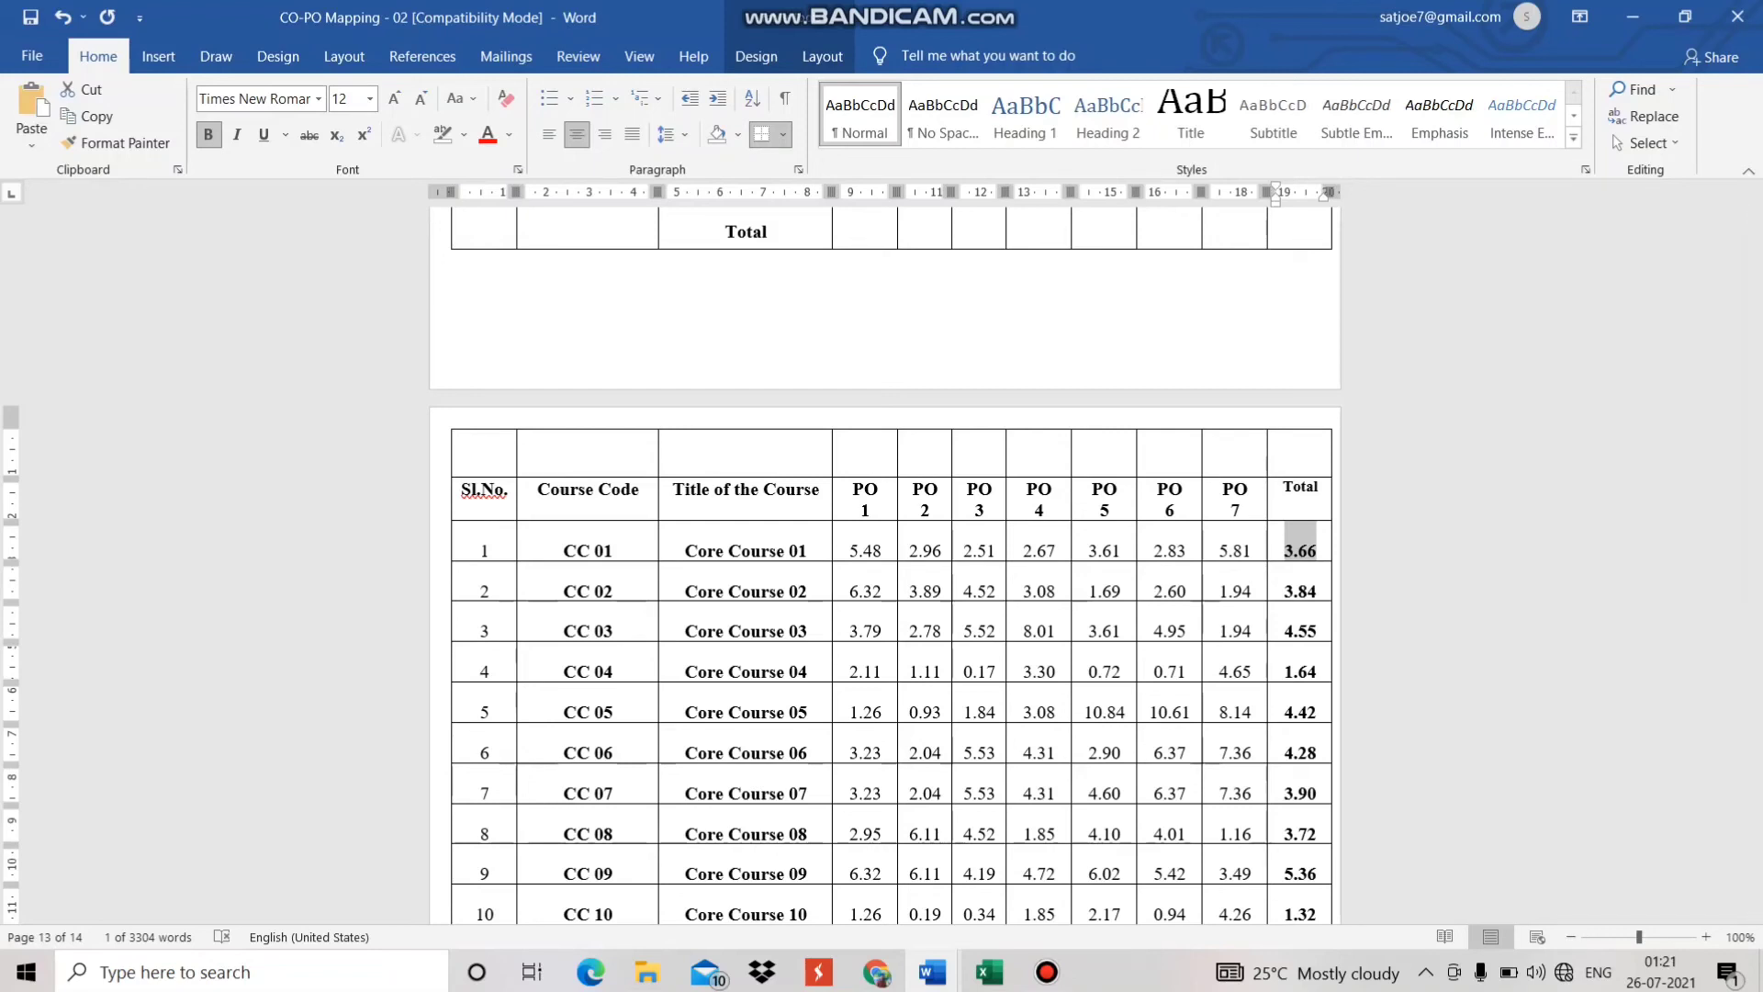
# Step: Go through the row totals of Core Courses 02, 03 and 23 in the completed matrix, and return to the Step 09 heading
pyautogui.click(1285, 590)
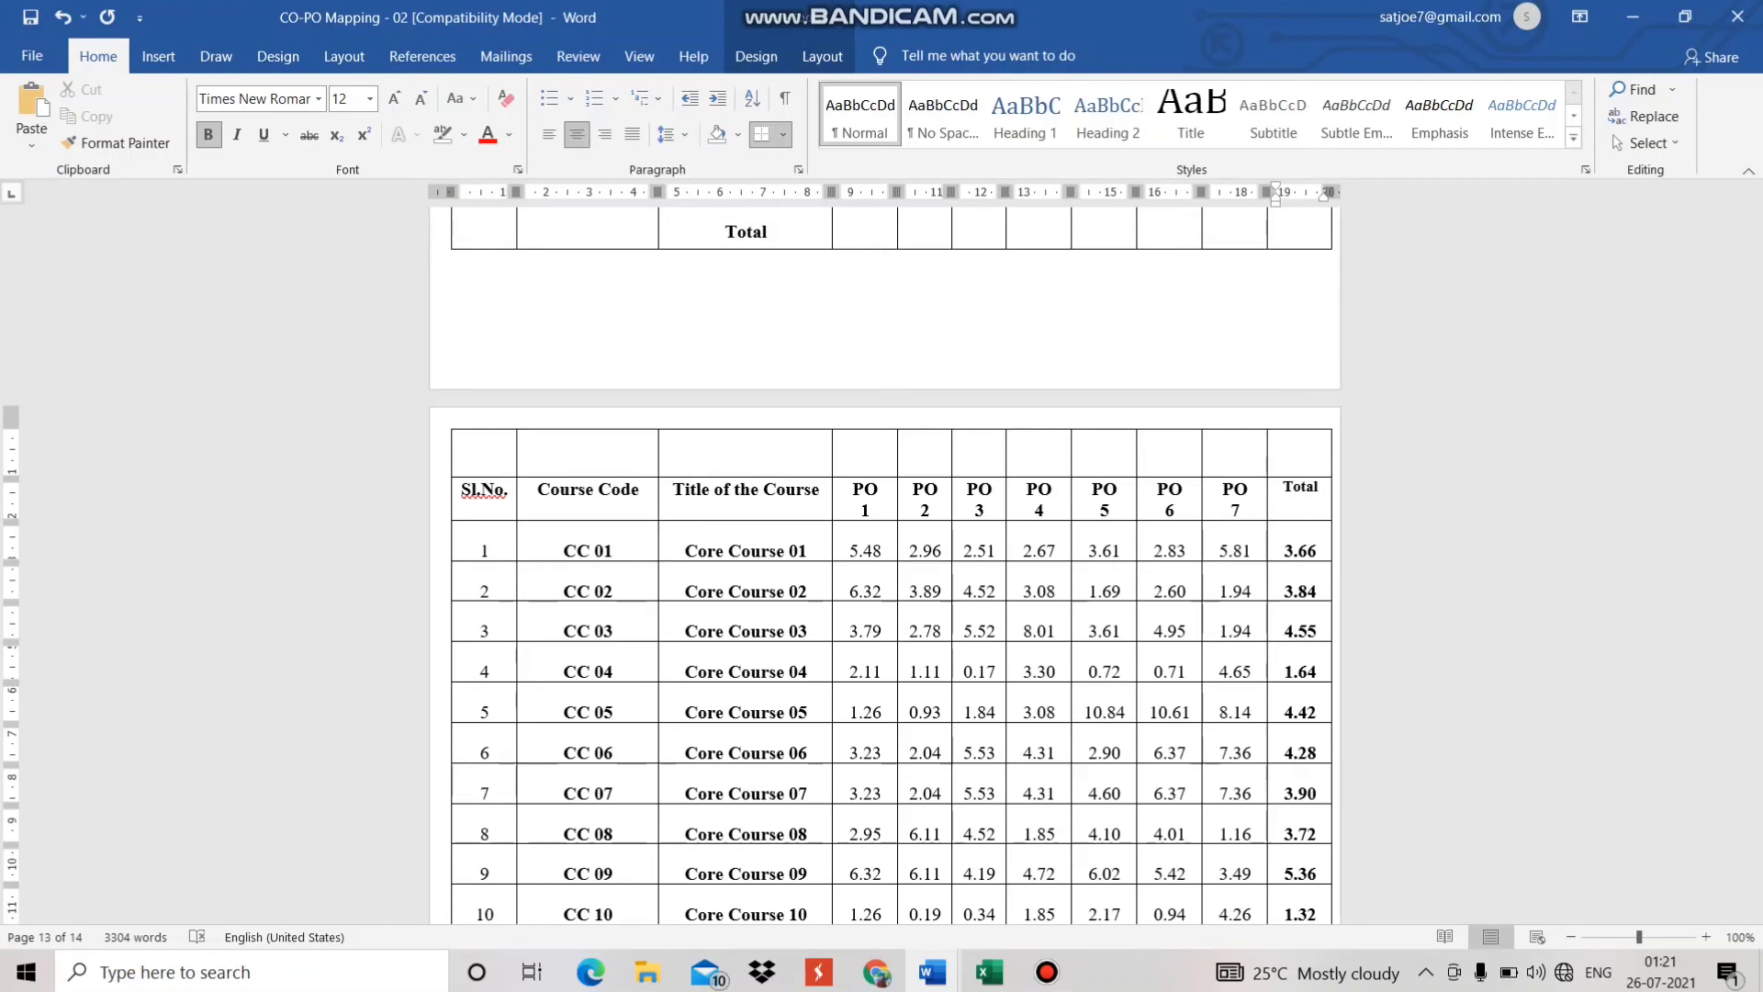
pyautogui.click(1286, 631)
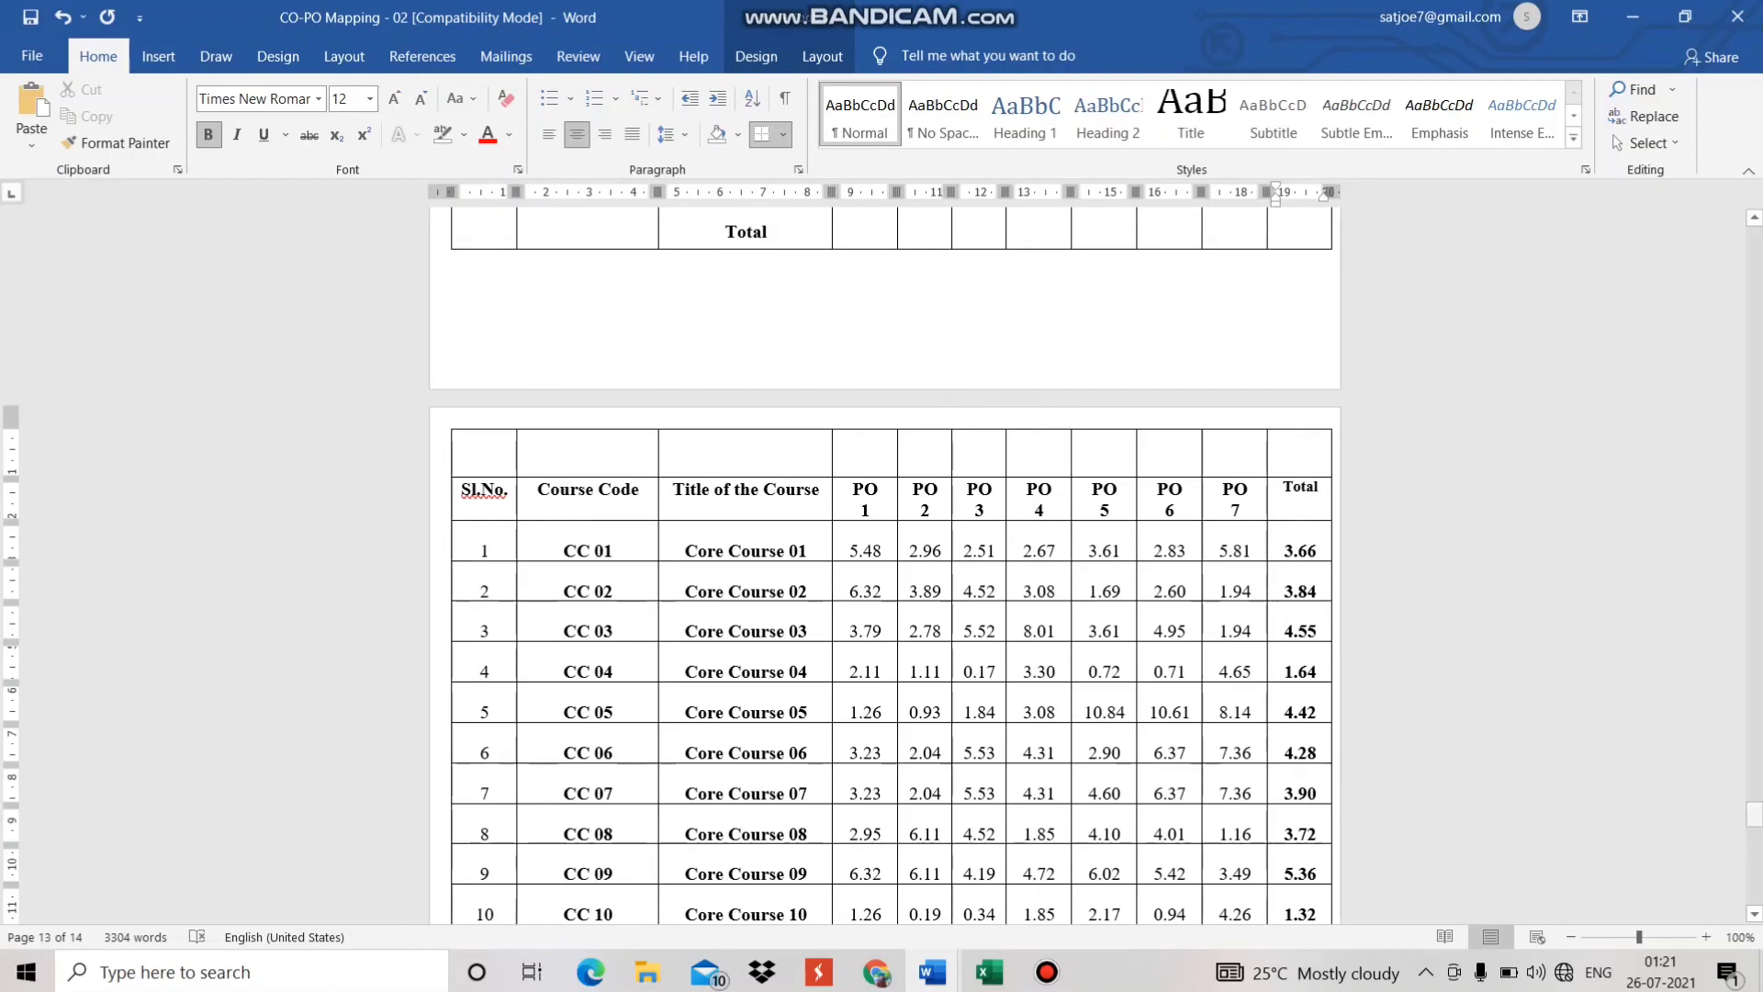
pyautogui.moveTo(1753, 814); pyautogui.dragTo(1754, 836)
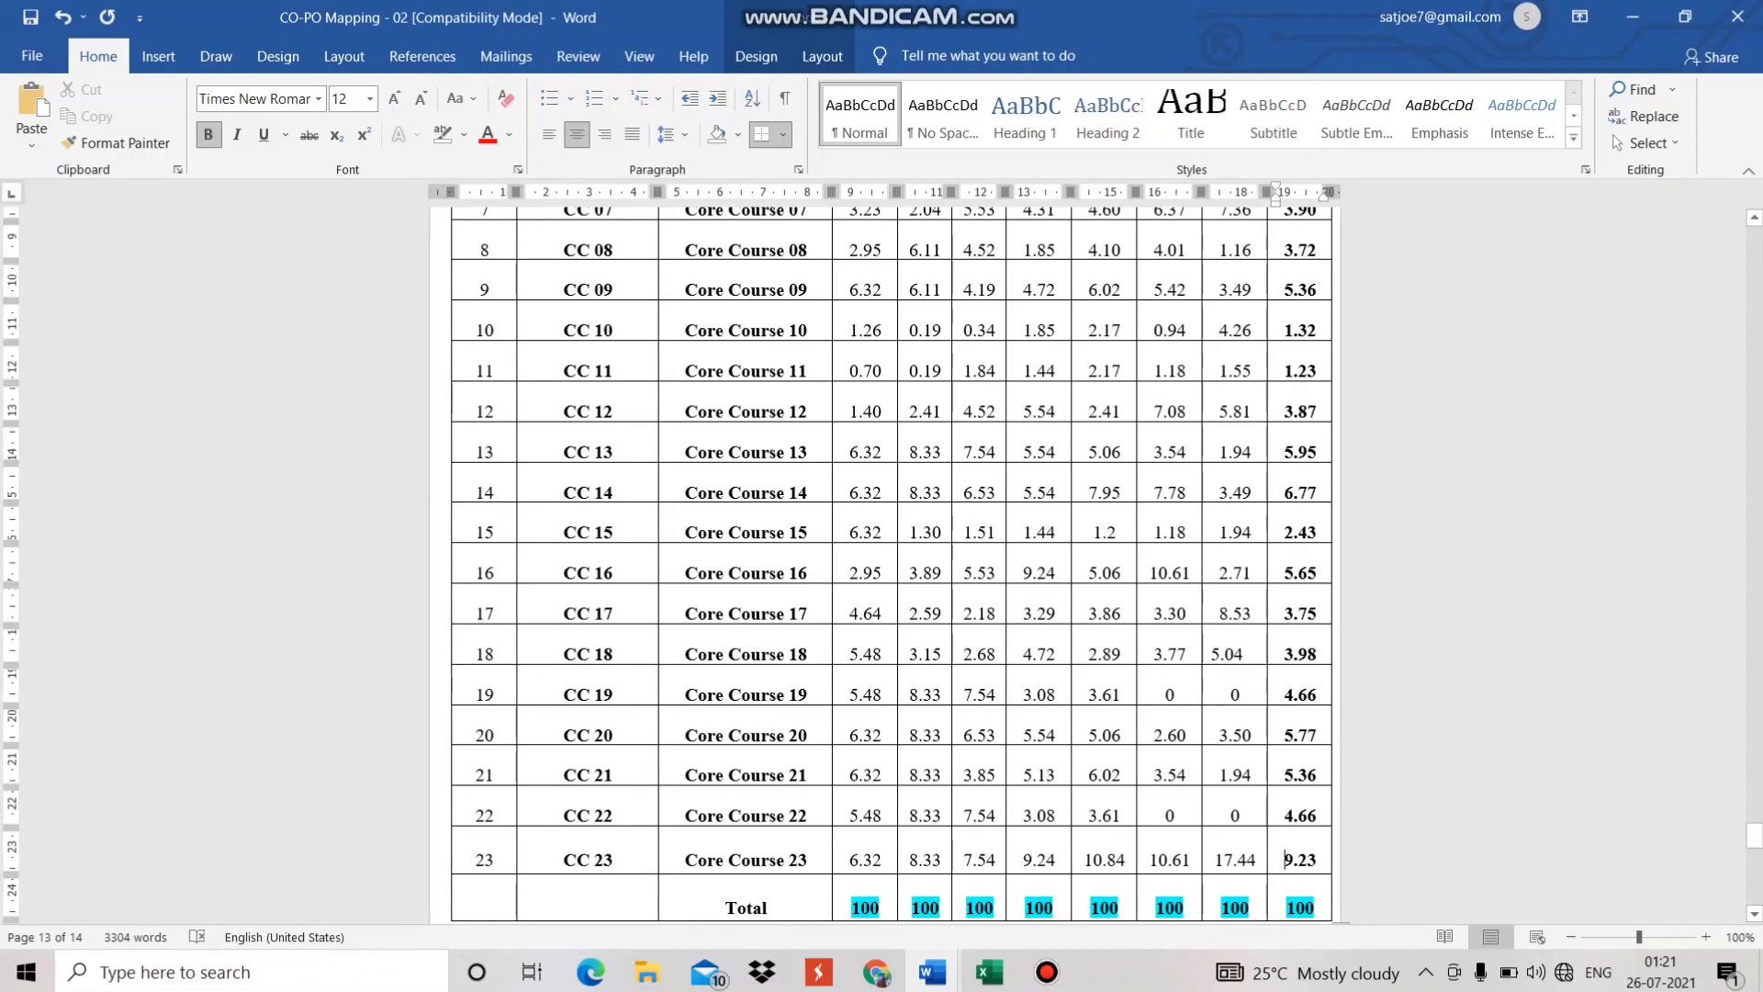
pyautogui.moveTo(1285, 859); pyautogui.dragTo(1317, 859)
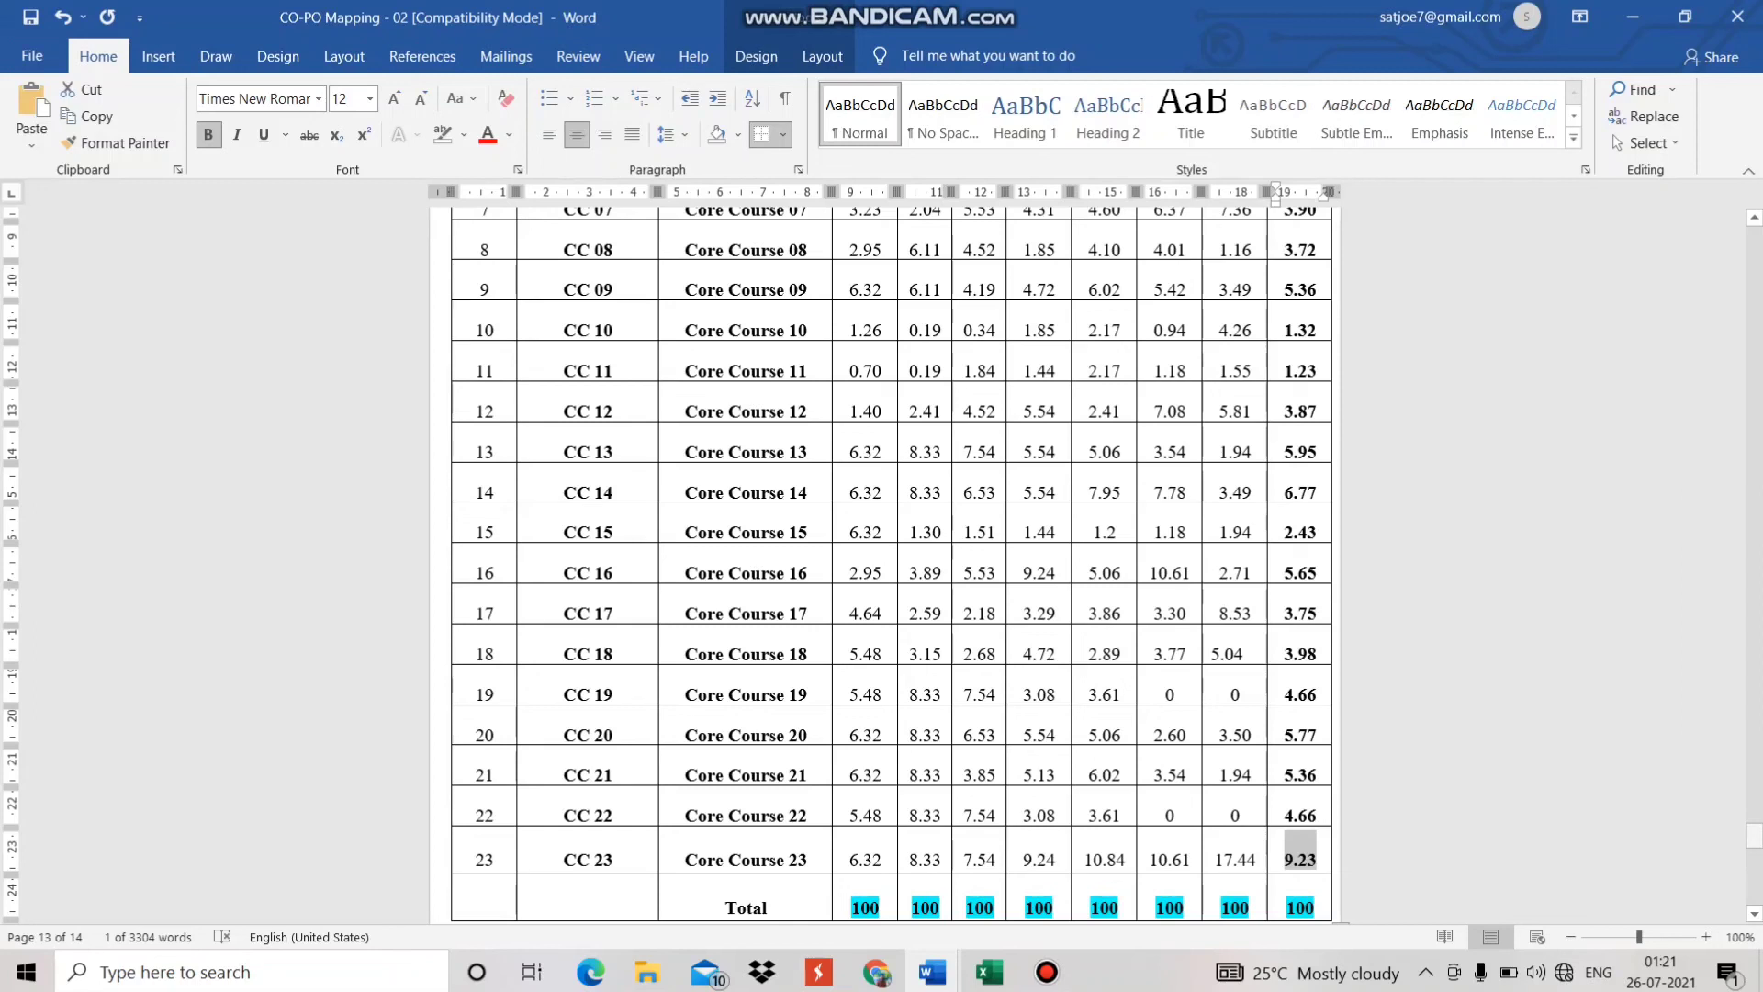
pyautogui.moveTo(1753, 834); pyautogui.dragTo(1753, 762)
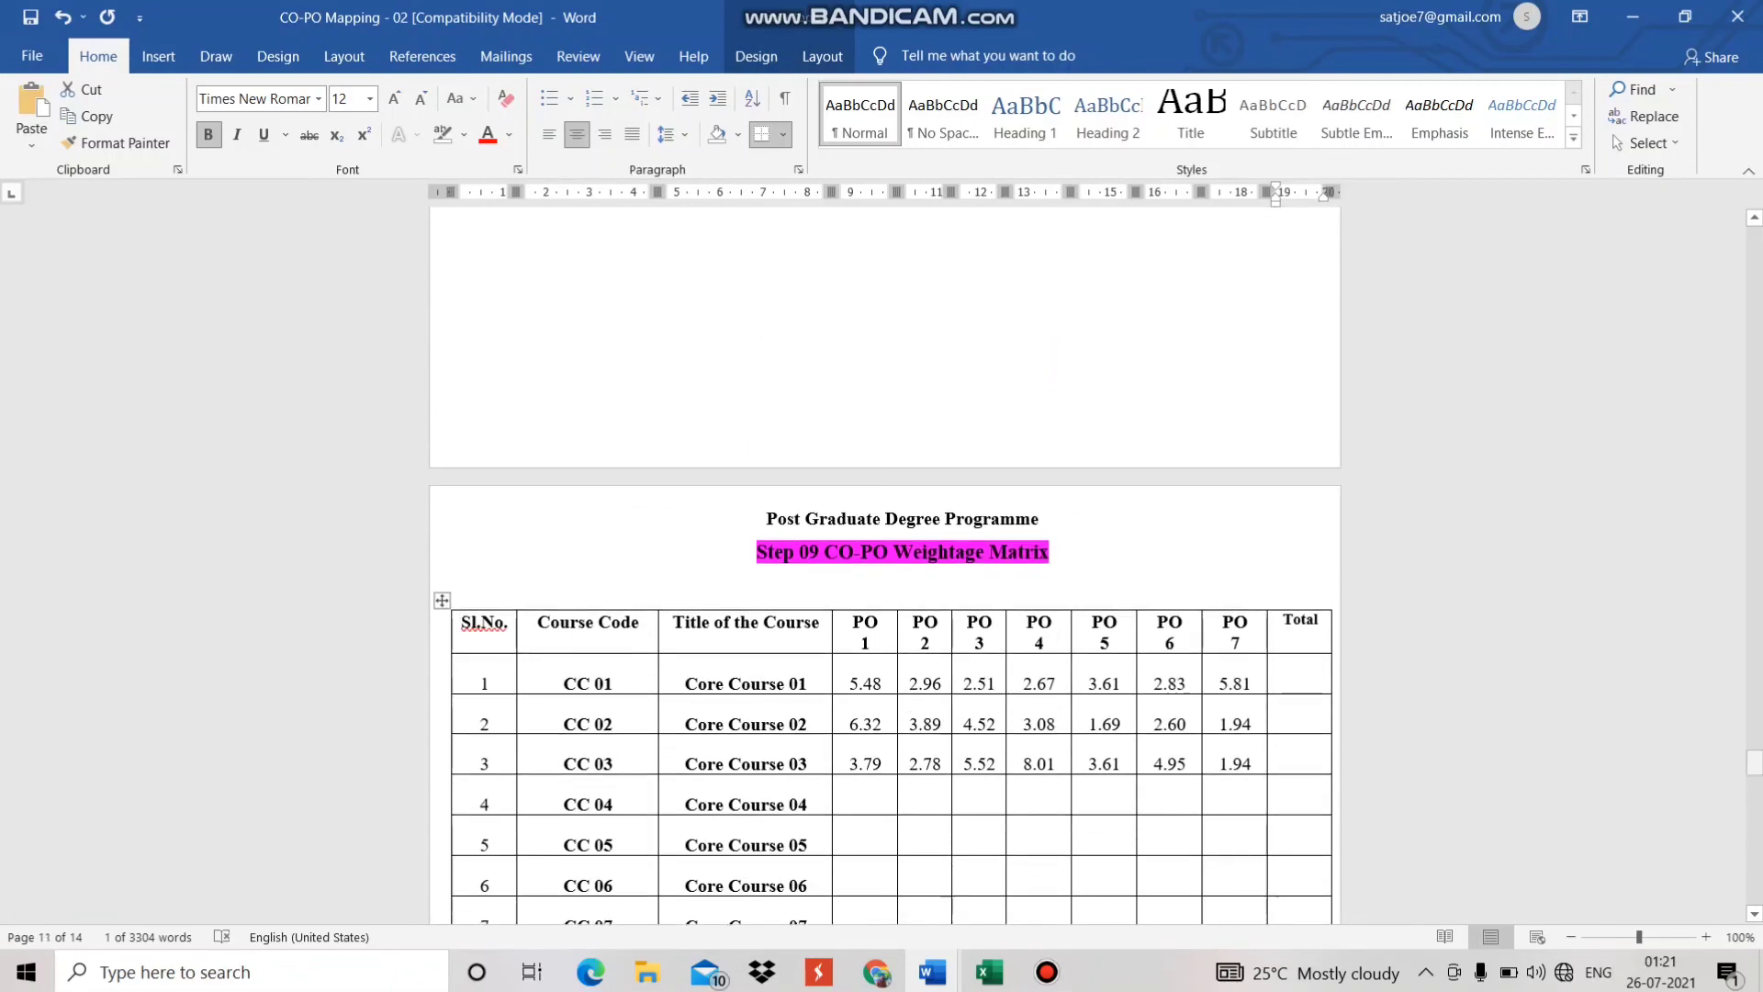